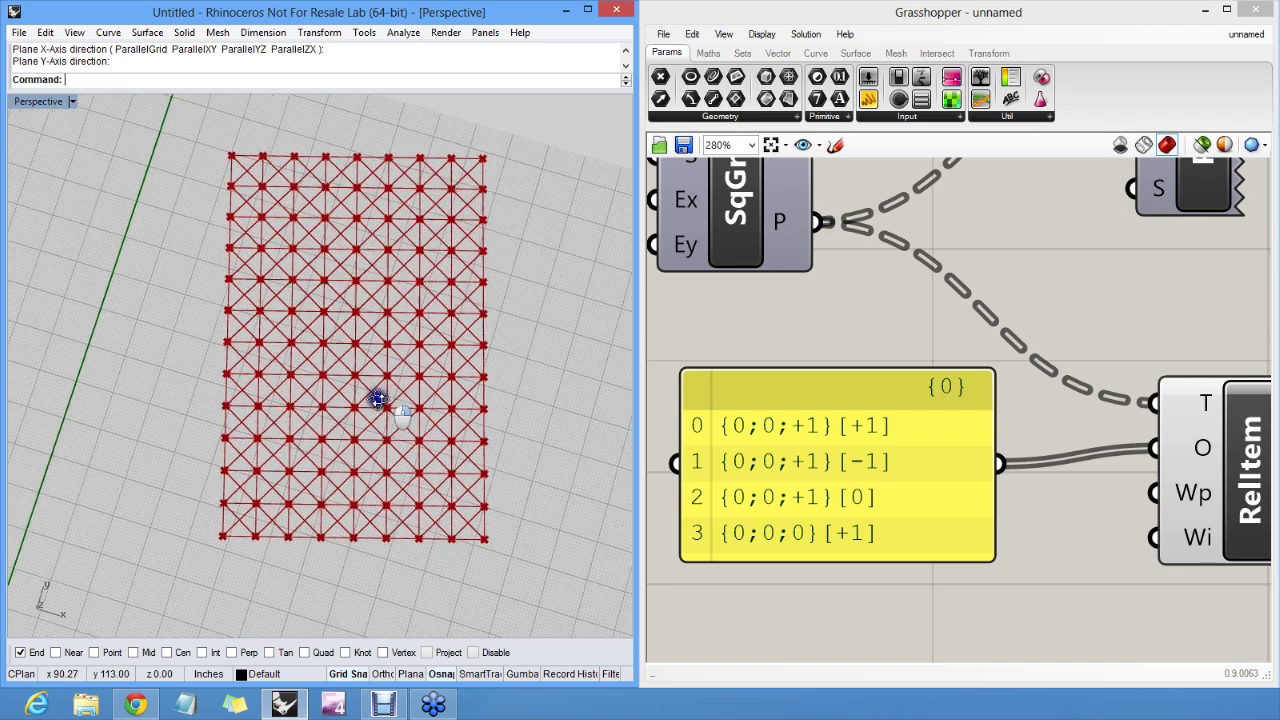
# Delete the offset mask panel together with the Relative Item and Line components
pyautogui.scroll(-3, 851, 309)
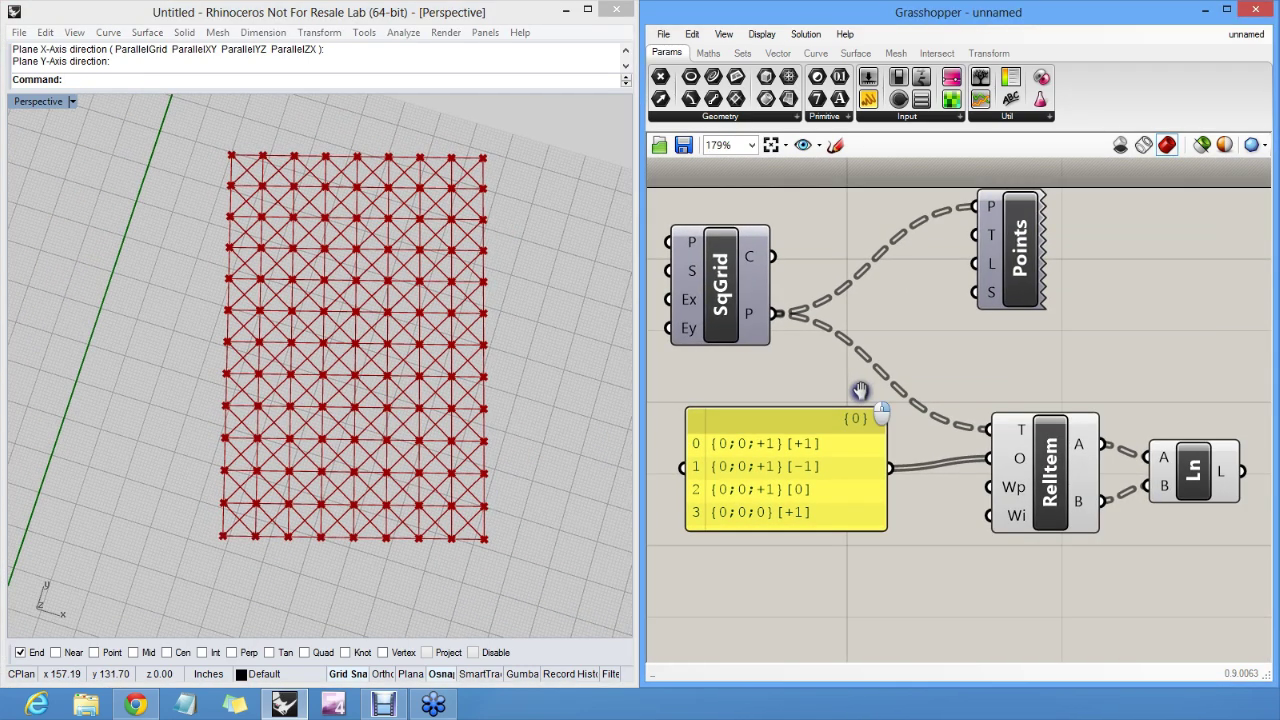
pyautogui.click(825, 444)
pyautogui.press('Delete')
pyautogui.click(1069, 431)
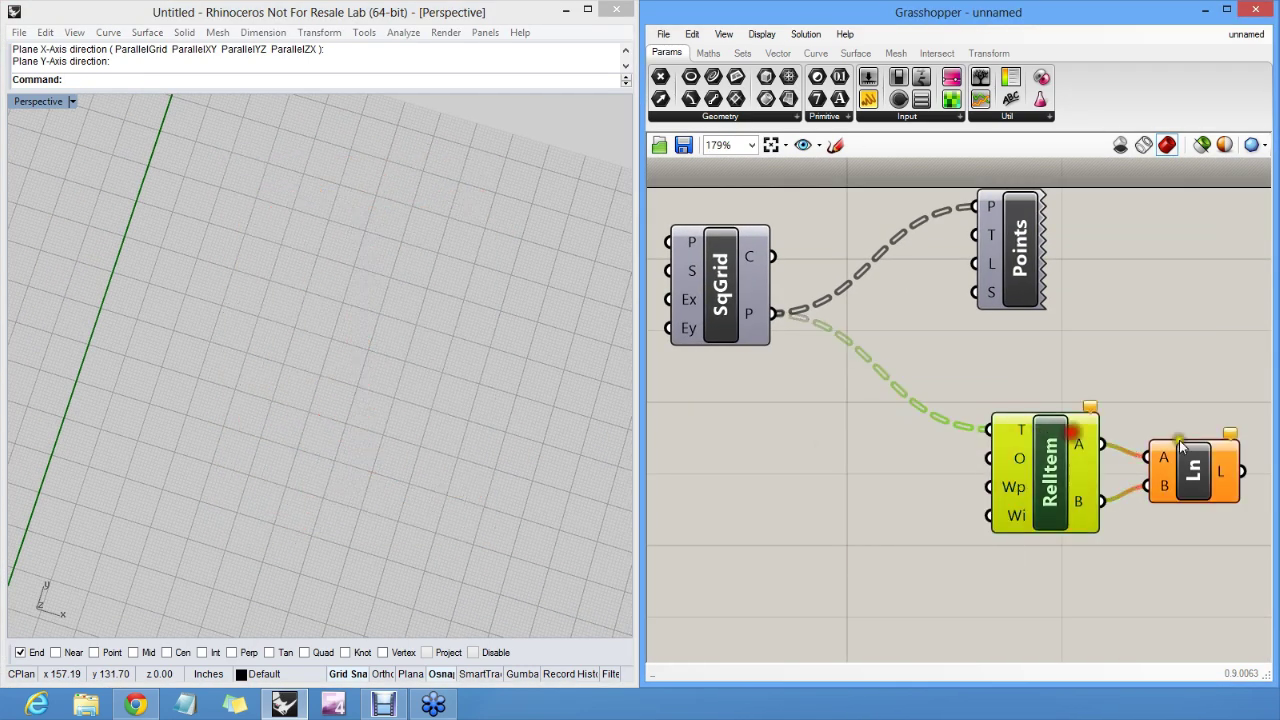
pyautogui.keyDown('shift'); pyautogui.click(1186, 454); pyautogui.keyUp('shift')
pyautogui.press('Delete')
# Move the Points component farther away from the square grid component to free up canvas space
pyautogui.moveTo(908, 340); pyautogui.dragTo(938, 401, button='right')
pyautogui.moveTo(1036, 325); pyautogui.dragTo(1156, 339)
pyautogui.moveTo(755, 345); pyautogui.dragTo(753, 318)
pyautogui.click(848, 310)
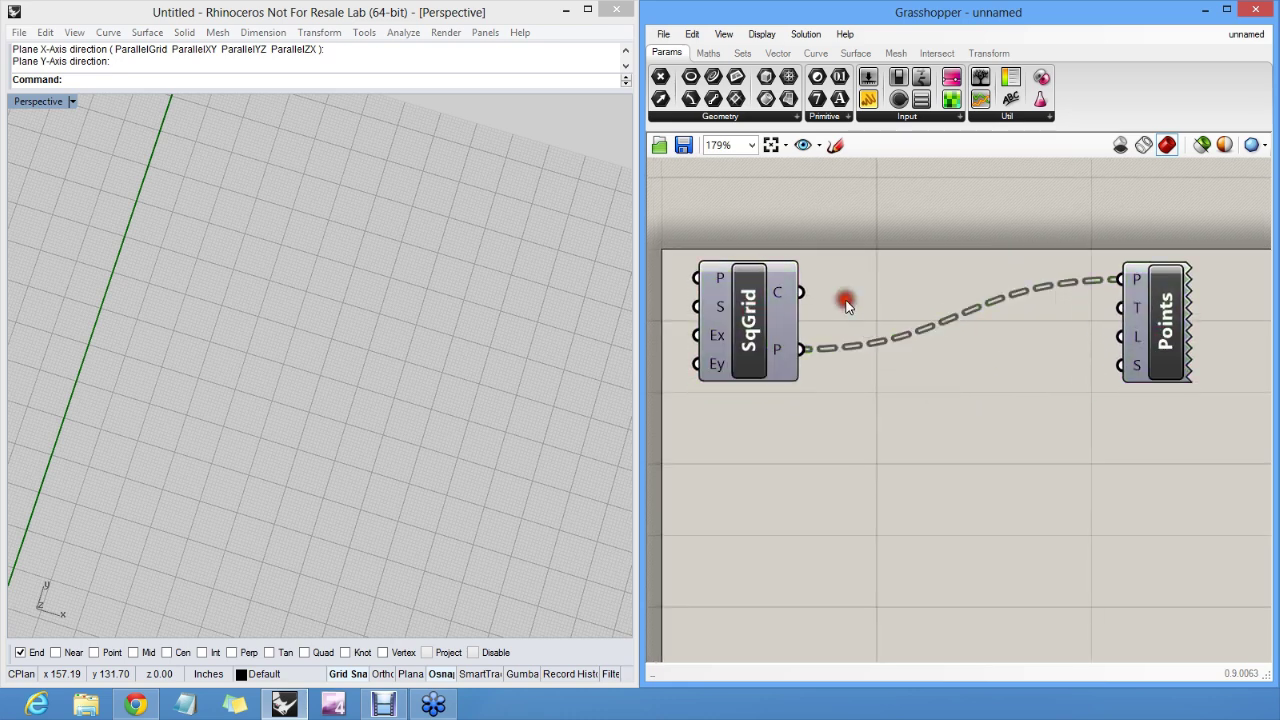
pyautogui.moveTo(254, 425); pyautogui.dragTo(306, 349, button='right')
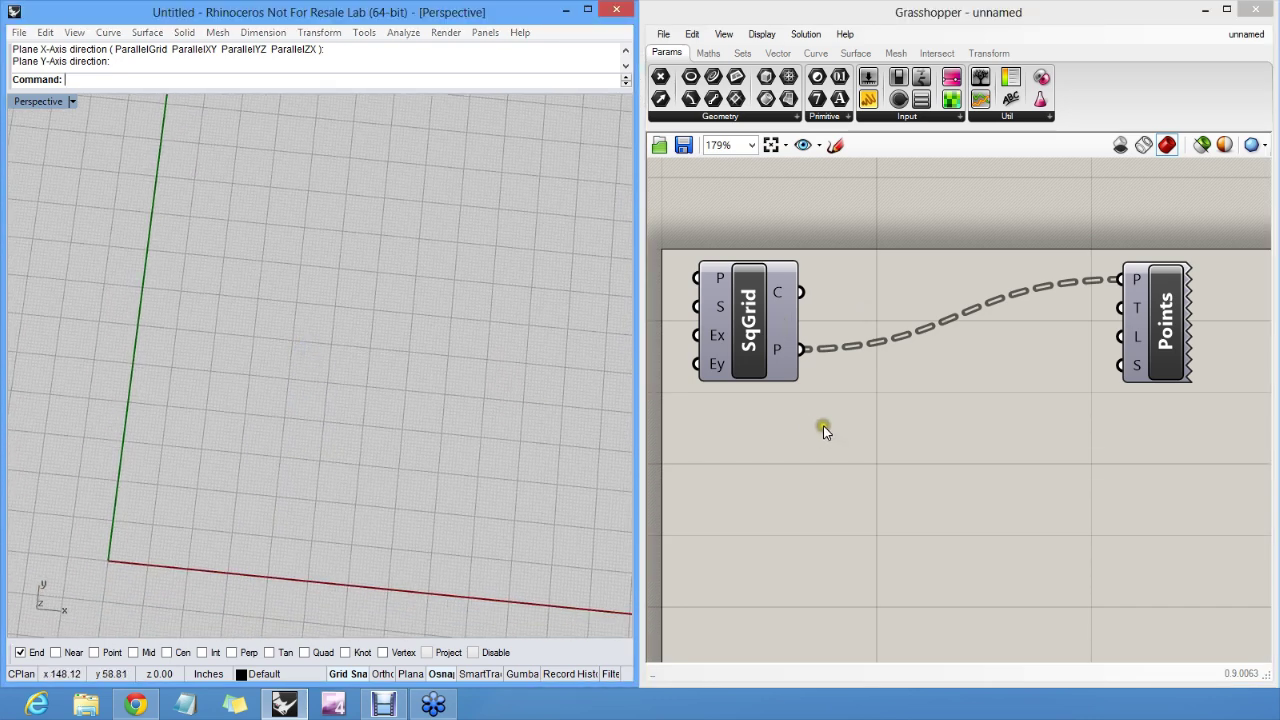
# Turn on the preview of the Points component to display the grid's point indices in the Rhino viewport
pyautogui.click(823, 425)
pyautogui.rightClick(1166, 318)
pyautogui.click(1100, 343)
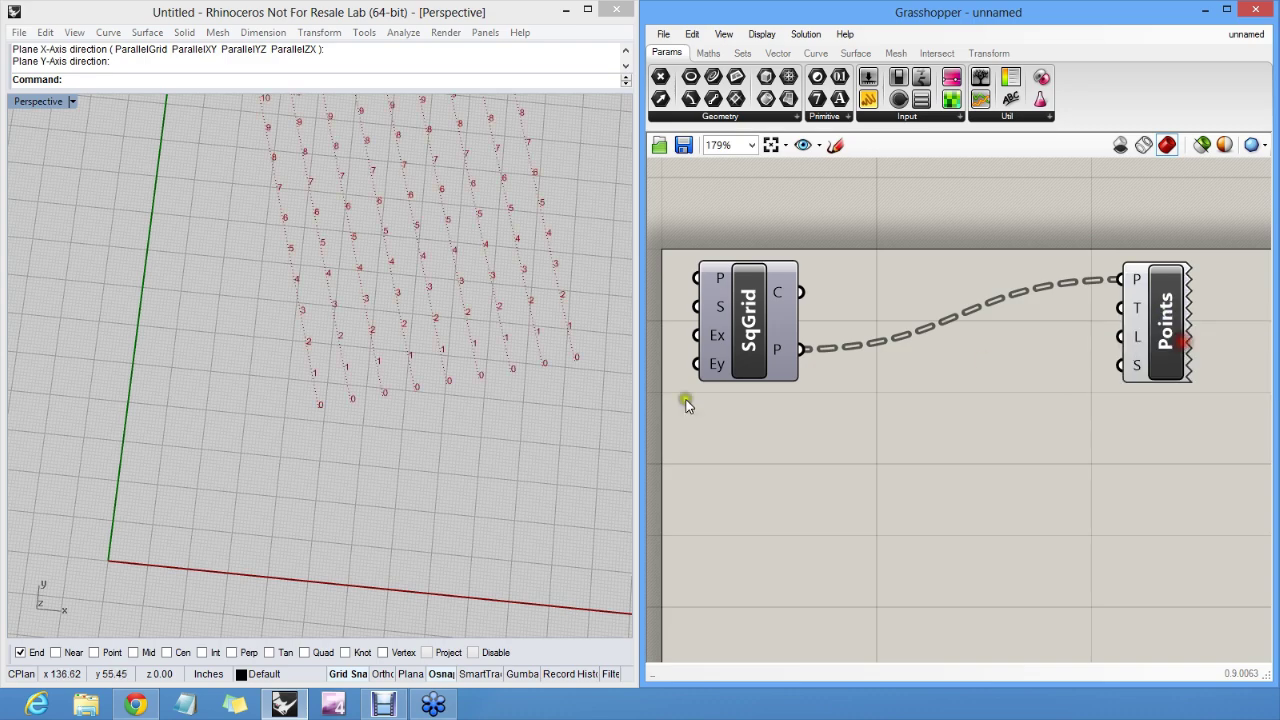
pyautogui.moveTo(531, 297); pyautogui.dragTo(466, 388, button='right')
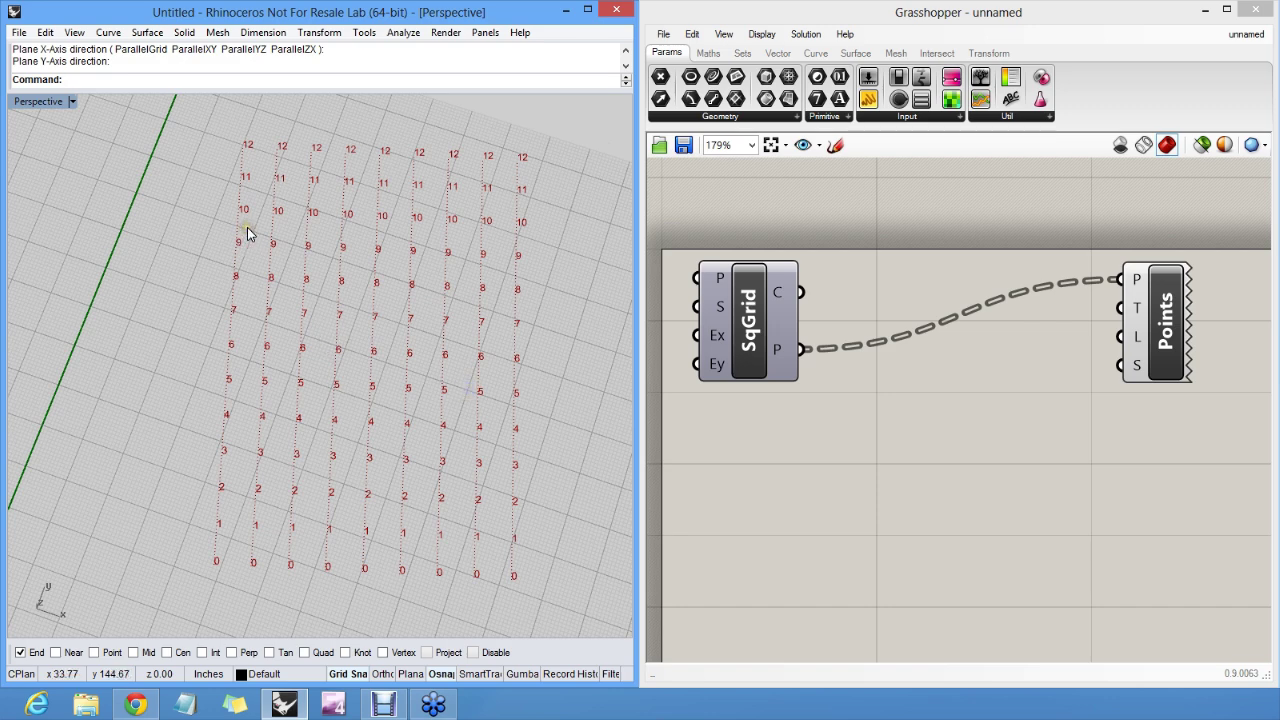
# Outline the first column of point indices in blue and label it {0;0;0}
pyautogui.moveTo(244, 133)
pyautogui.mouseDown()
pyautogui.moveTo(193, 552)
pyautogui.moveTo(229, 558)
pyautogui.moveTo(257, 133)
pyautogui.mouseUp()
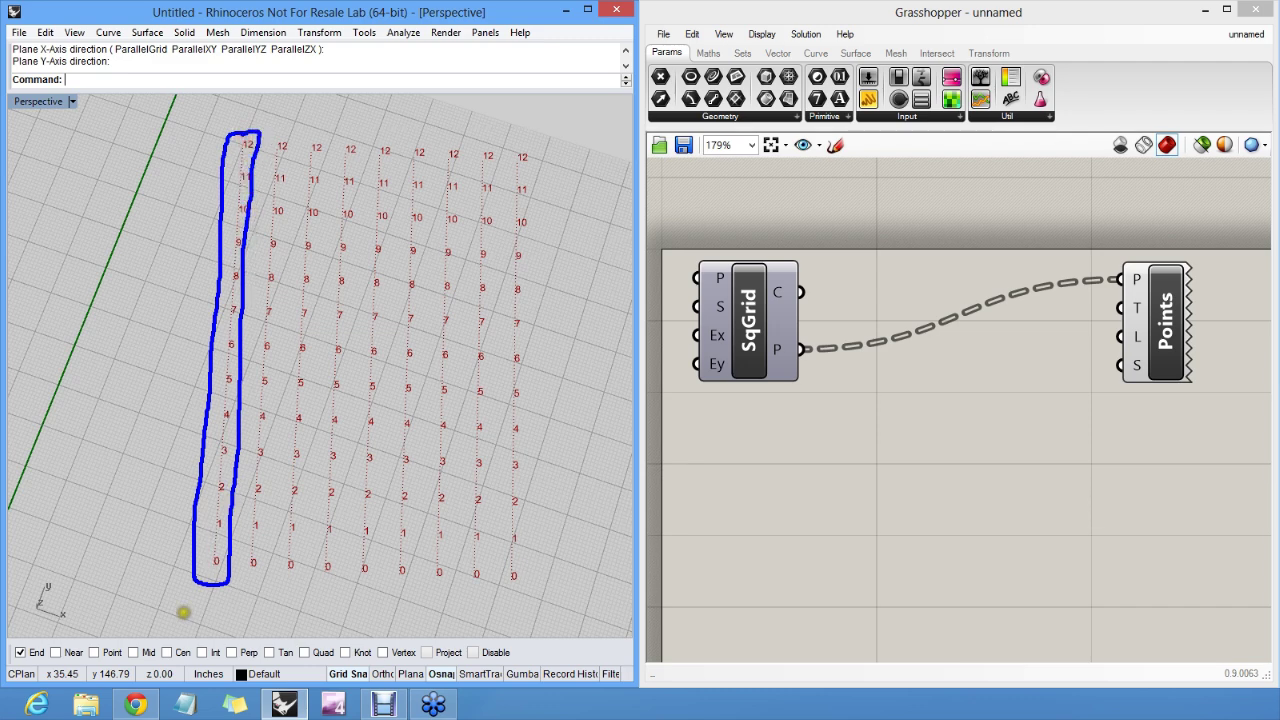
pyautogui.click(167, 596)
pyautogui.write('{0;0;0')
pyautogui.click(230, 592)
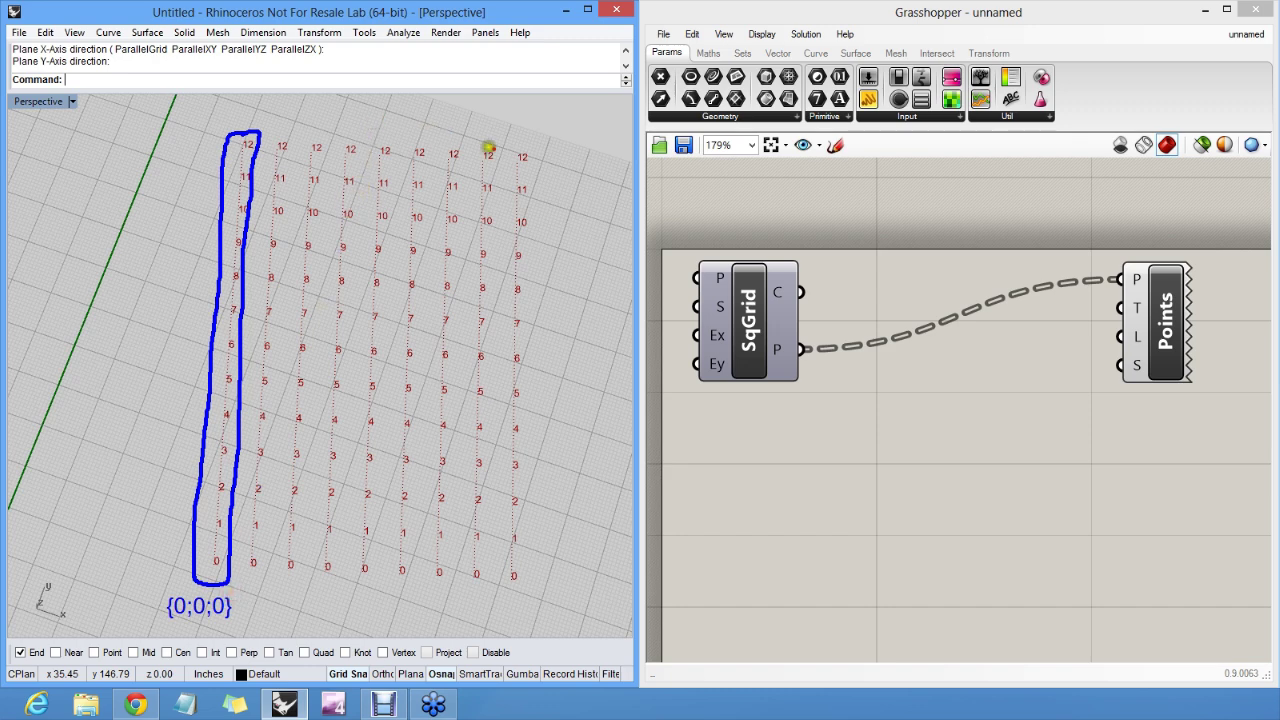
# Outline the last column of point indices in red and label it {0;0;8}
pyautogui.moveTo(516, 143)
pyautogui.mouseDown()
pyautogui.moveTo(506, 580)
pyautogui.moveTo(531, 471)
pyautogui.moveTo(522, 141)
pyautogui.mouseUp()
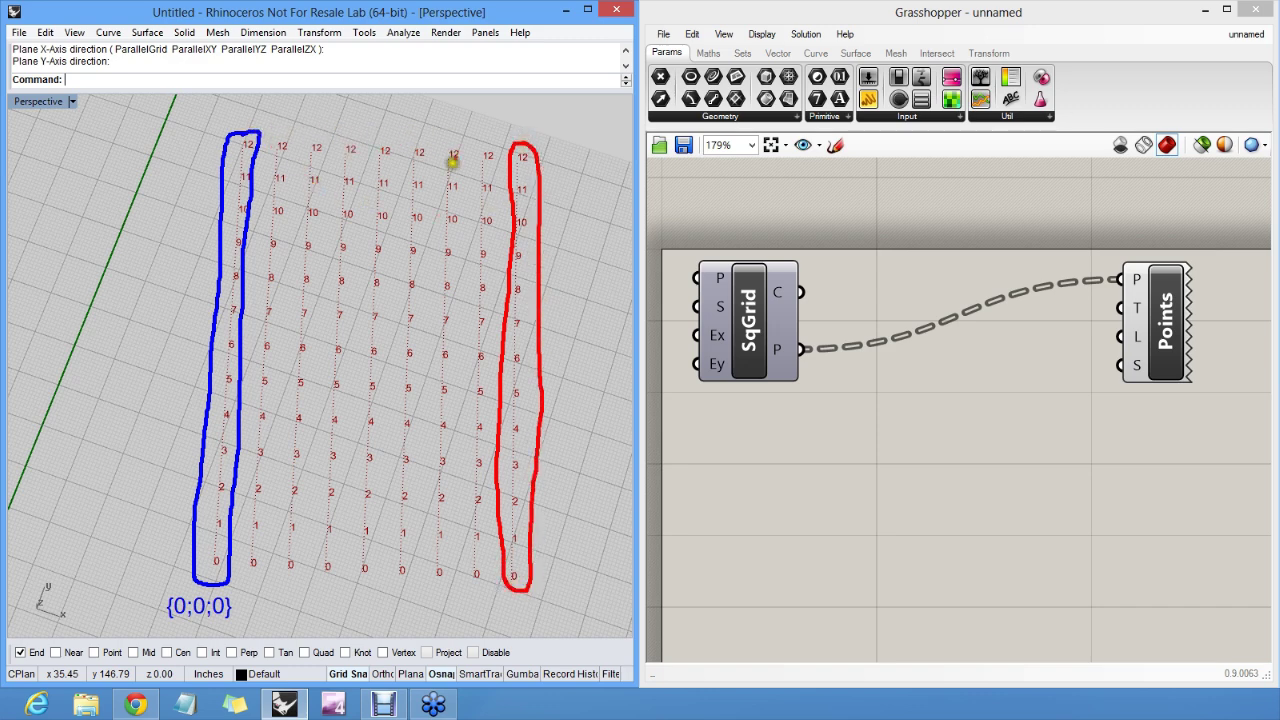
pyautogui.press('t')
pyautogui.click(495, 600)
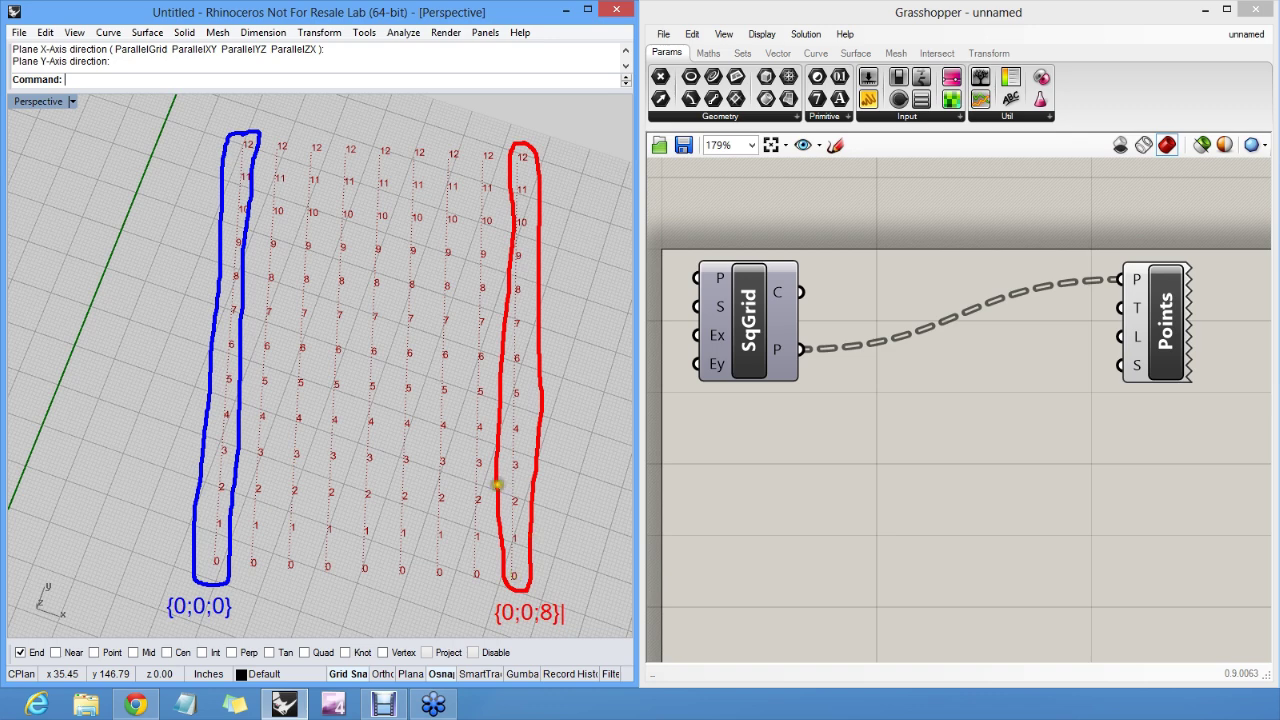
pyautogui.click(560, 591)
# Box item 4 of the last column and item 9 of the first column, labelling them {0;0;8}[4] and {0;0;0}[9], then clear the annotations
pyautogui.moveTo(523, 415)
pyautogui.mouseDown()
pyautogui.moveTo(505, 430)
pyautogui.moveTo(527, 430)
pyautogui.mouseUp()
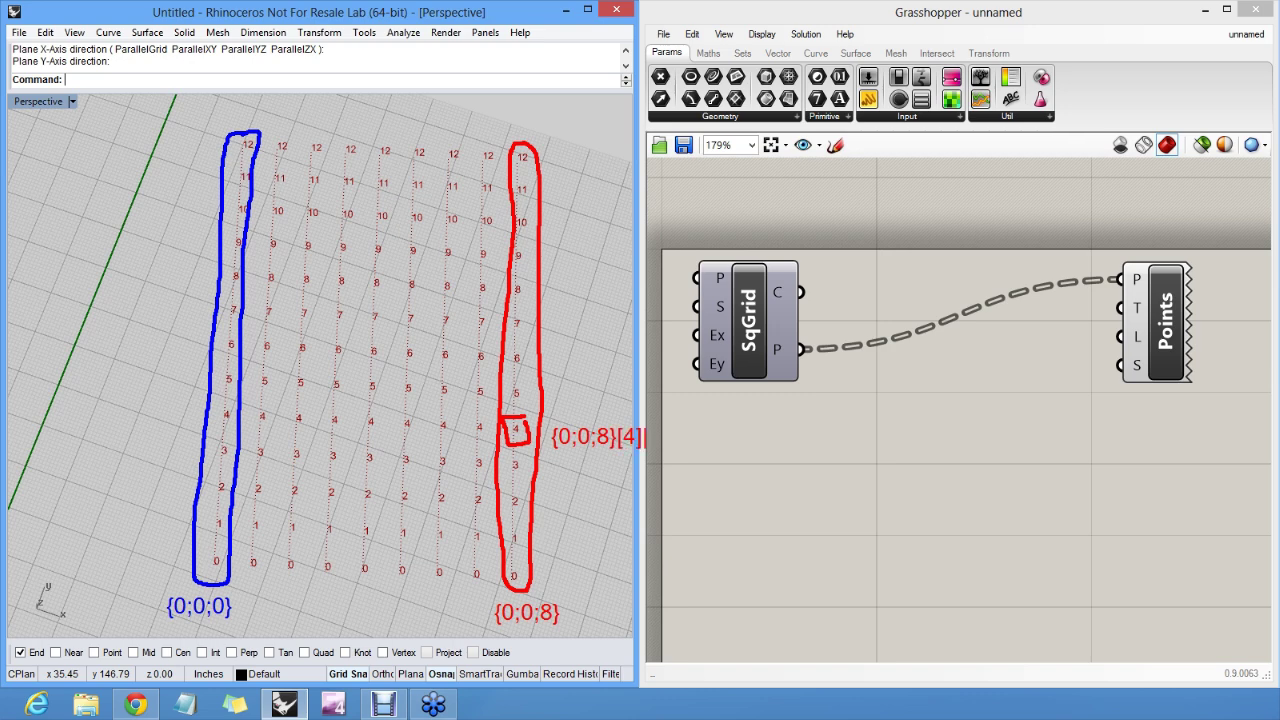
pyautogui.press('Escape')
pyautogui.moveTo(237, 234)
pyautogui.mouseDown()
pyautogui.moveTo(246, 249)
pyautogui.moveTo(222, 233)
pyautogui.mouseUp()
pyautogui.moveTo(144, 232); pyautogui.dragTo(142, 254)
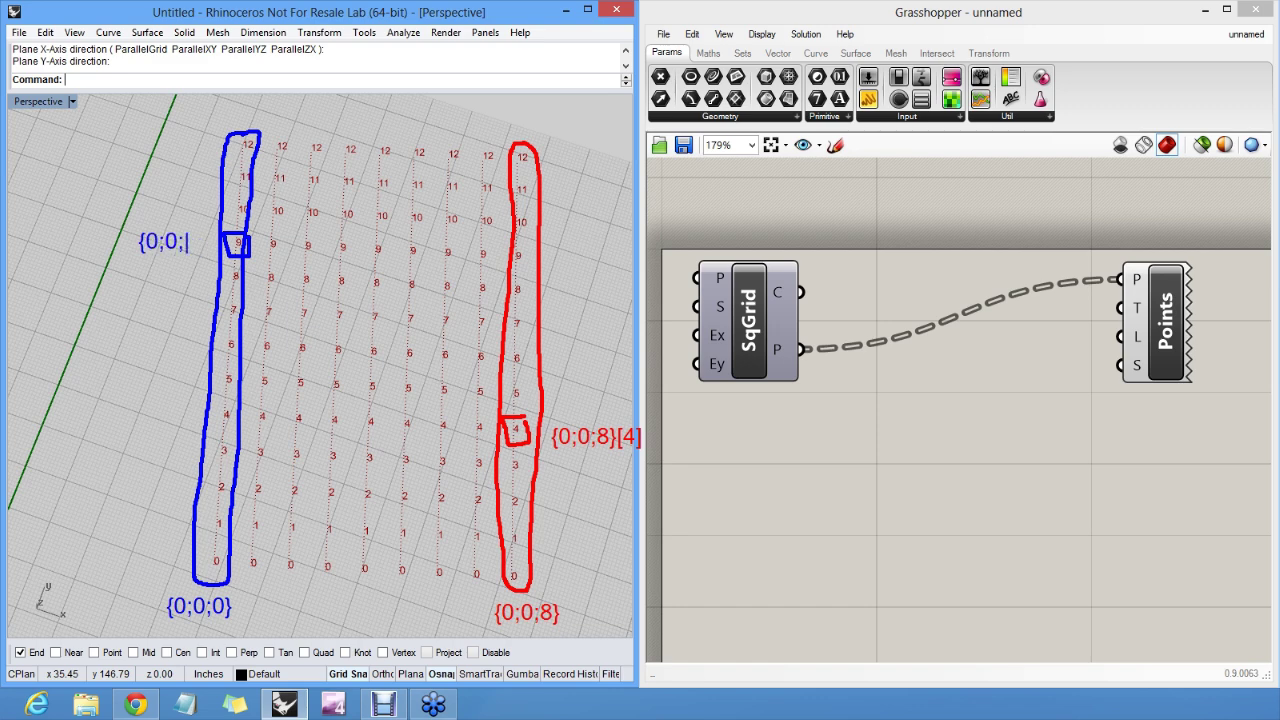
pyautogui.click(137, 227)
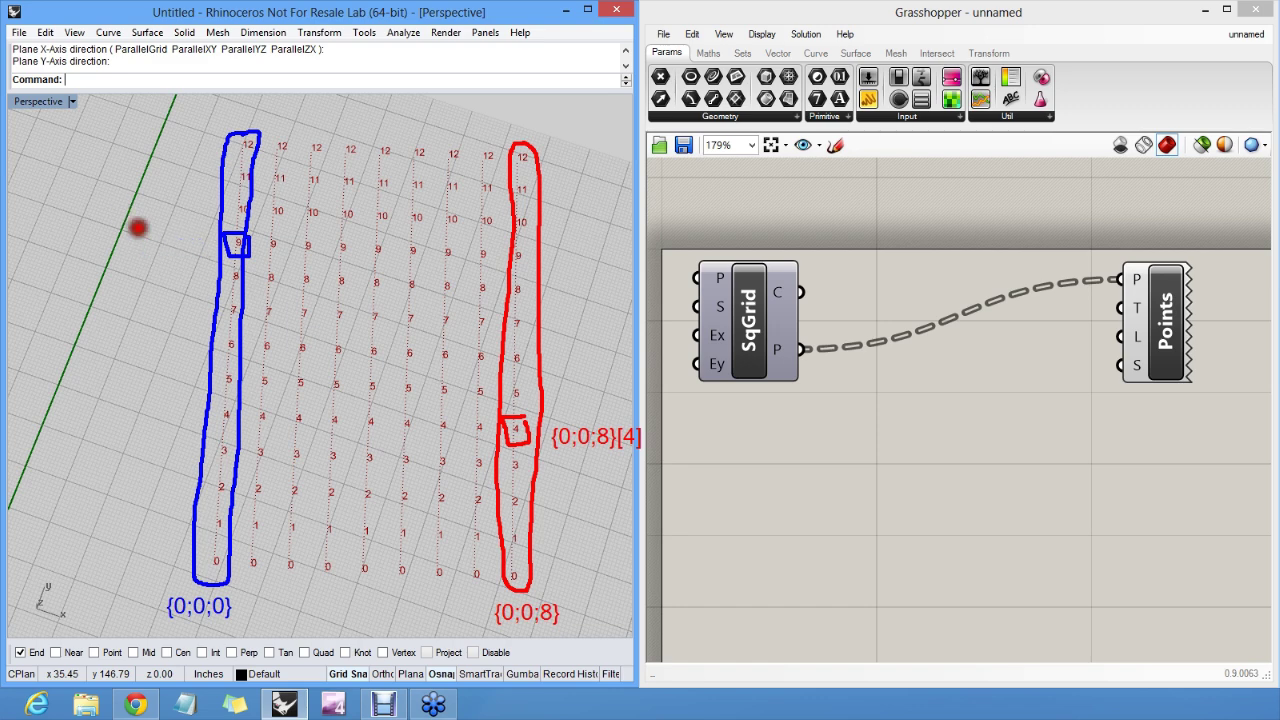
pyautogui.click(97, 249)
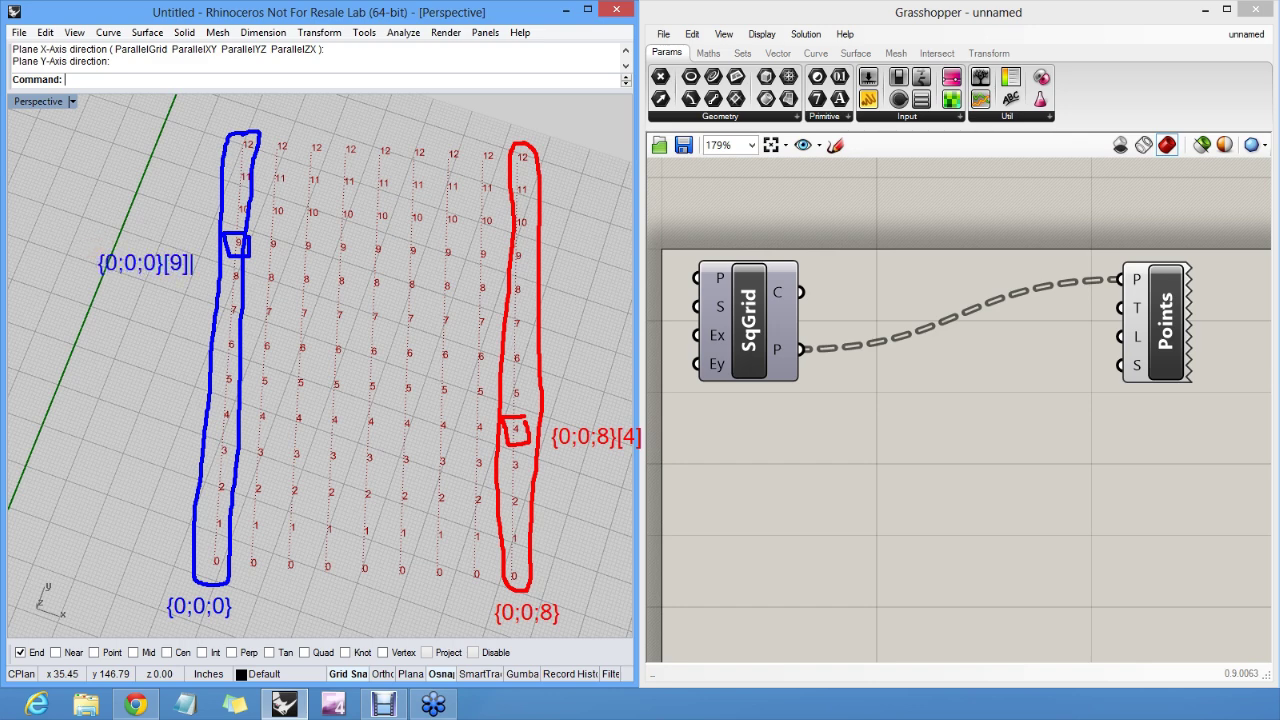
pyautogui.click(190, 245)
pyautogui.press('Escape')
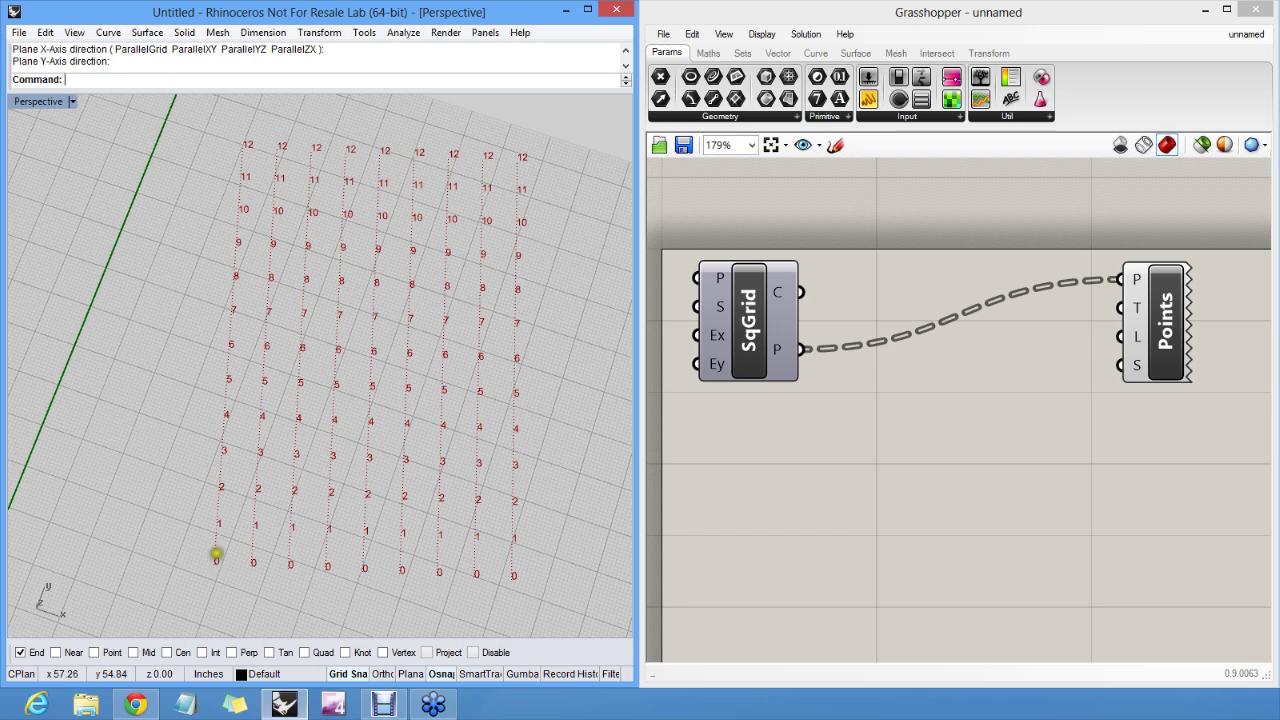
# Circle items 0 to 4 in the first, third and fifth columns, extend the fifth column's outline upward, and erase the markings
pyautogui.moveTo(220, 552)
pyautogui.mouseDown()
pyautogui.moveTo(229, 397)
pyautogui.moveTo(201, 528)
pyautogui.moveTo(213, 560)
pyautogui.moveTo(280, 571)
pyautogui.moveTo(303, 457)
pyautogui.moveTo(284, 426)
pyautogui.moveTo(281, 566)
pyautogui.mouseUp()
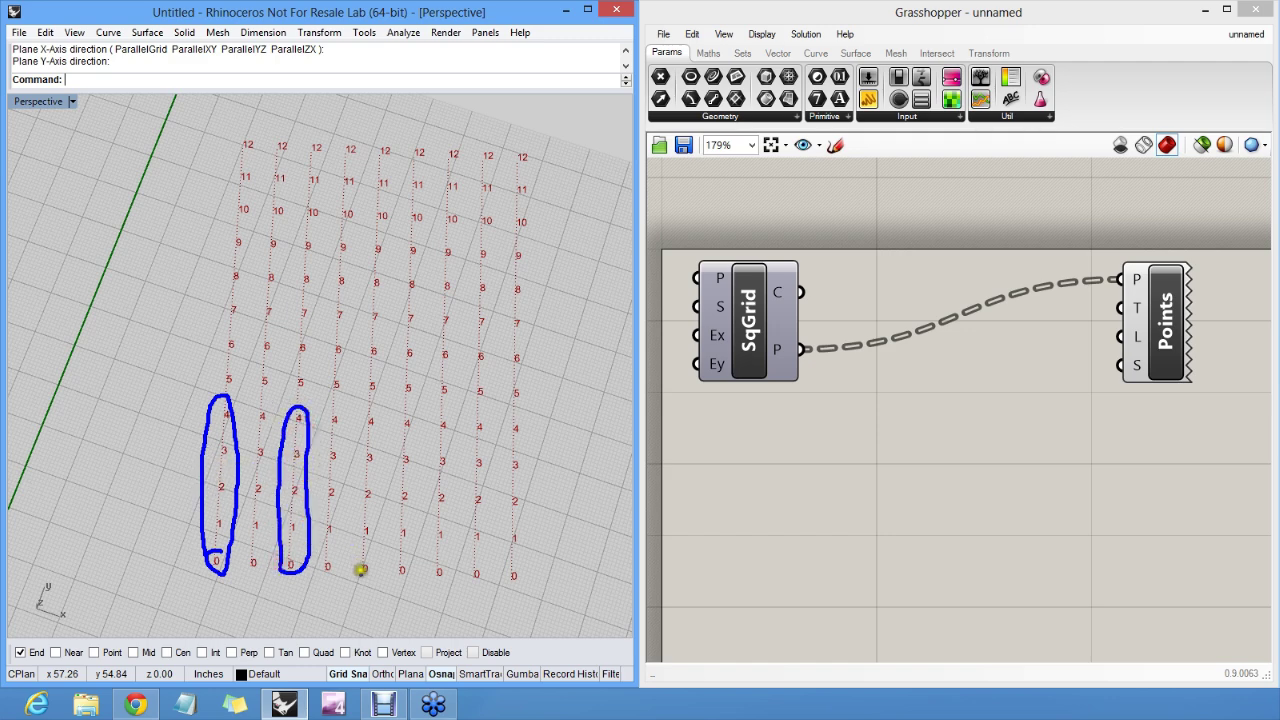
pyautogui.moveTo(361, 570)
pyautogui.mouseDown()
pyautogui.moveTo(357, 450)
pyautogui.moveTo(368, 574)
pyautogui.mouseUp()
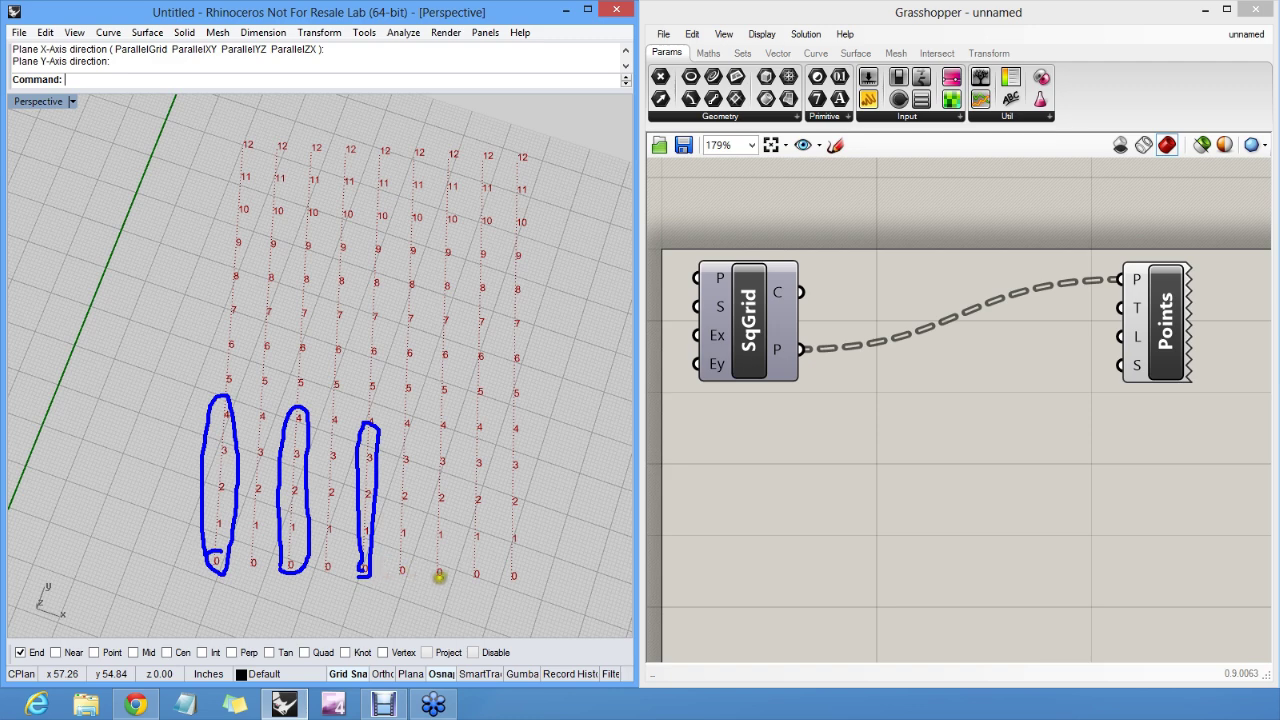
pyautogui.moveTo(368, 424)
pyautogui.mouseDown()
pyautogui.moveTo(389, 177)
pyautogui.moveTo(363, 414)
pyautogui.mouseUp()
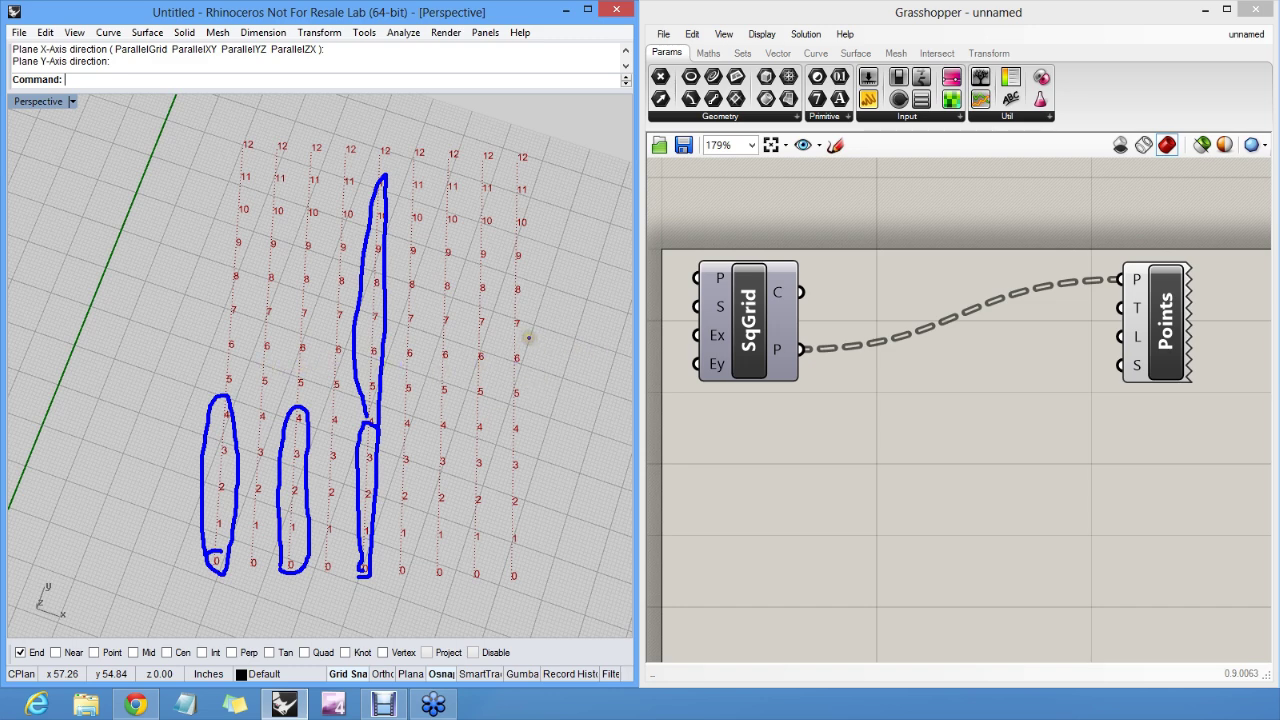
pyautogui.press('Escape')
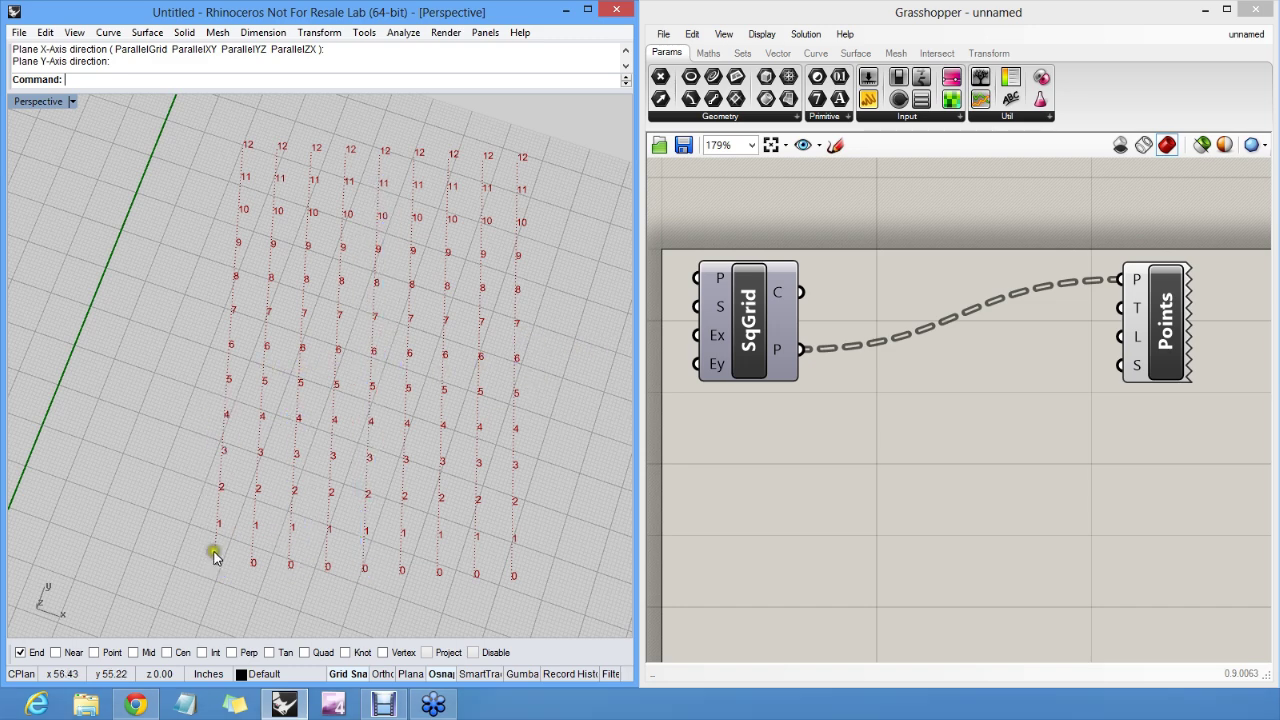
# Move the Points and SqGrid components slightly farther apart on the canvas
pyautogui.click(785, 456)
pyautogui.moveTo(1154, 336); pyautogui.dragTo(1174, 349)
pyautogui.click(1057, 320)
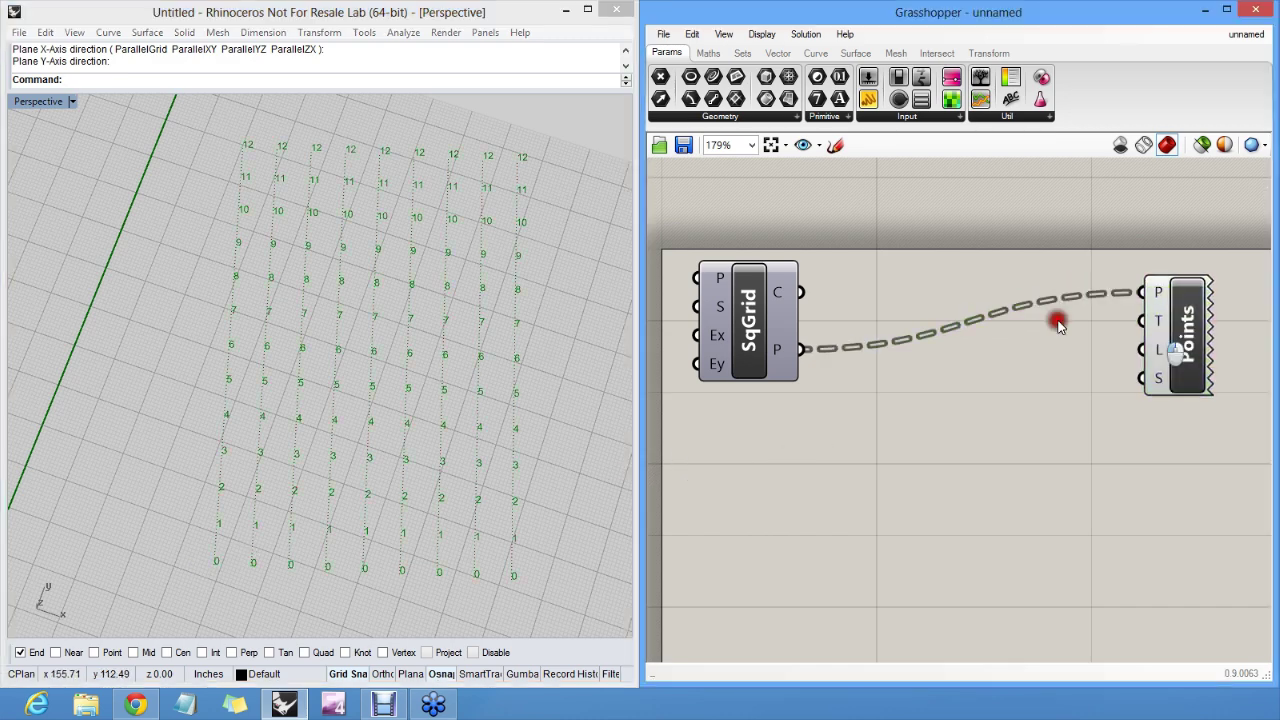
pyautogui.moveTo(769, 306); pyautogui.dragTo(750, 313)
pyautogui.click(831, 270)
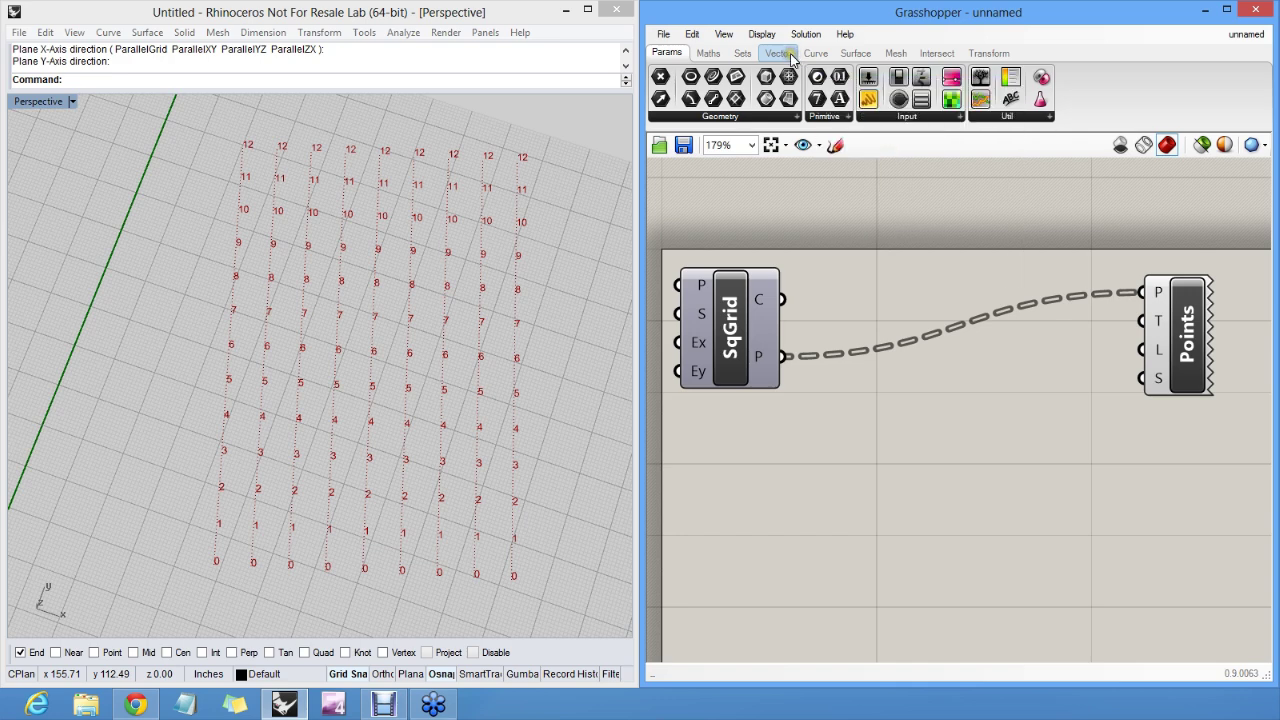
# Add a Split Tree component fed by the square grid's points output, and shift the Points component closer to the grid
pyautogui.click(741, 52)
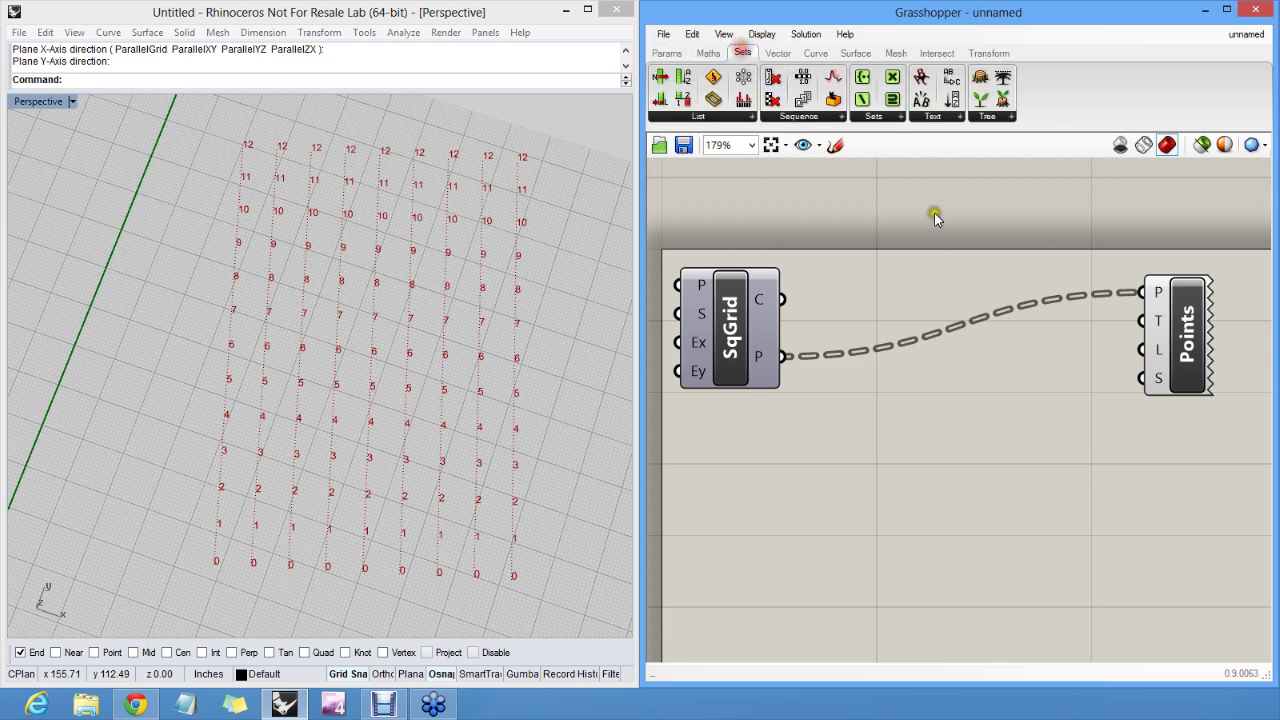
pyautogui.click(993, 117)
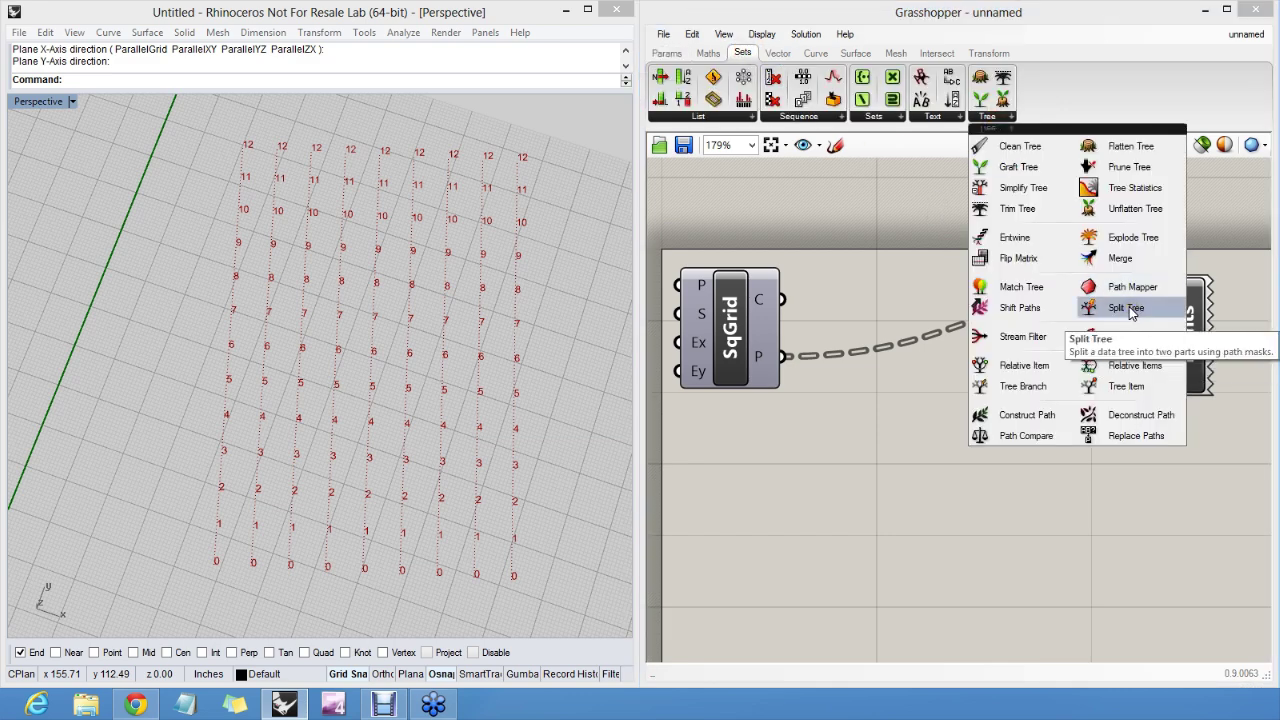
pyautogui.moveTo(1131, 313); pyautogui.dragTo(1040, 497)
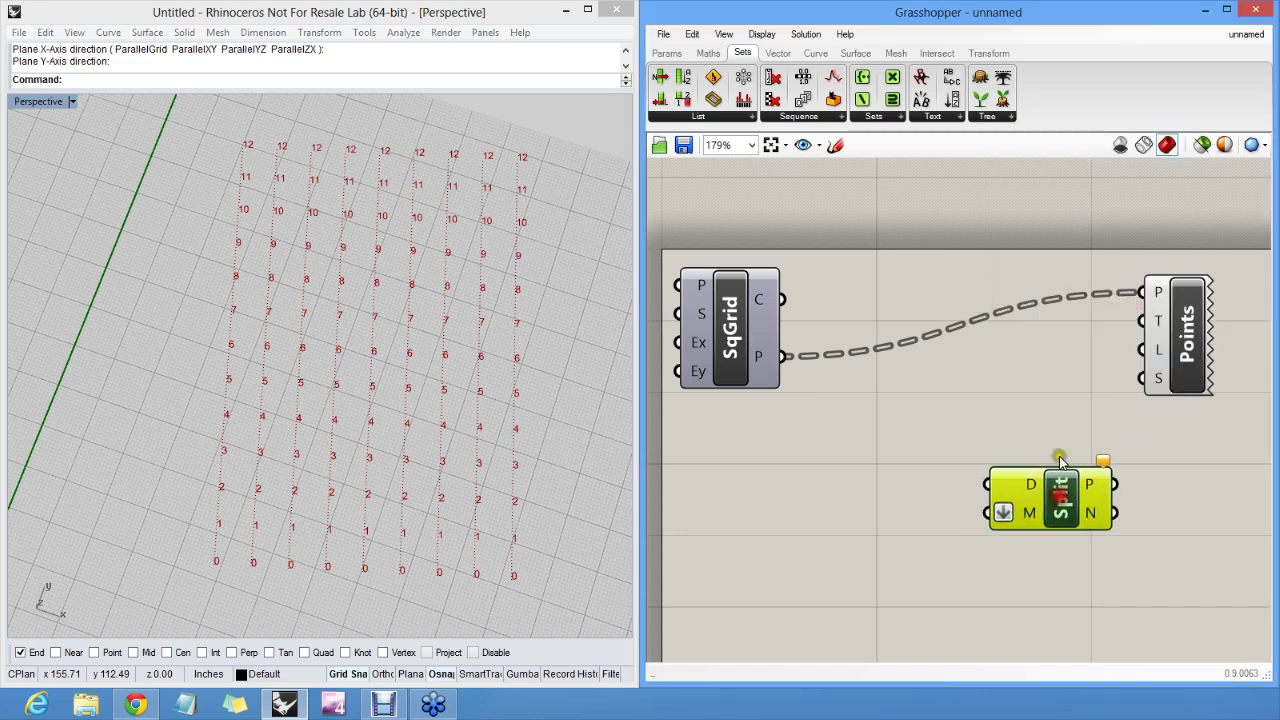
pyautogui.click(1052, 450)
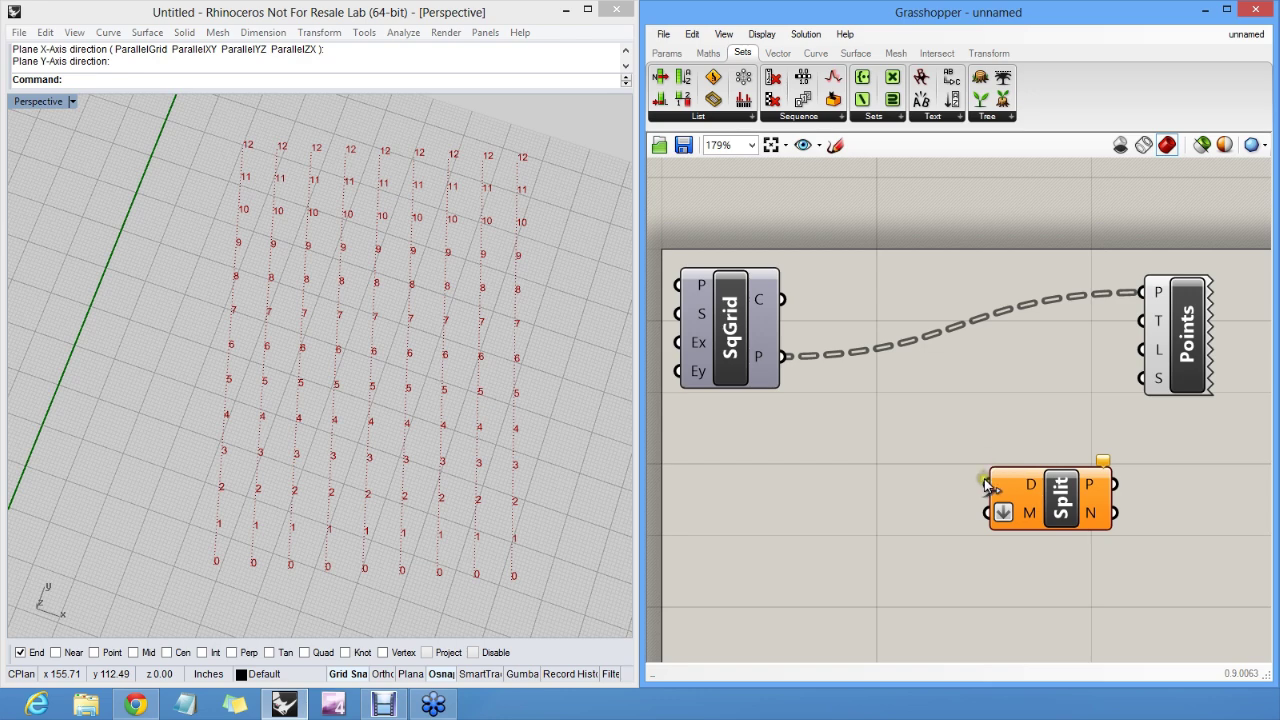
pyautogui.moveTo(987, 484); pyautogui.dragTo(795, 366)
pyautogui.moveTo(1187, 335); pyautogui.dragTo(1065, 330)
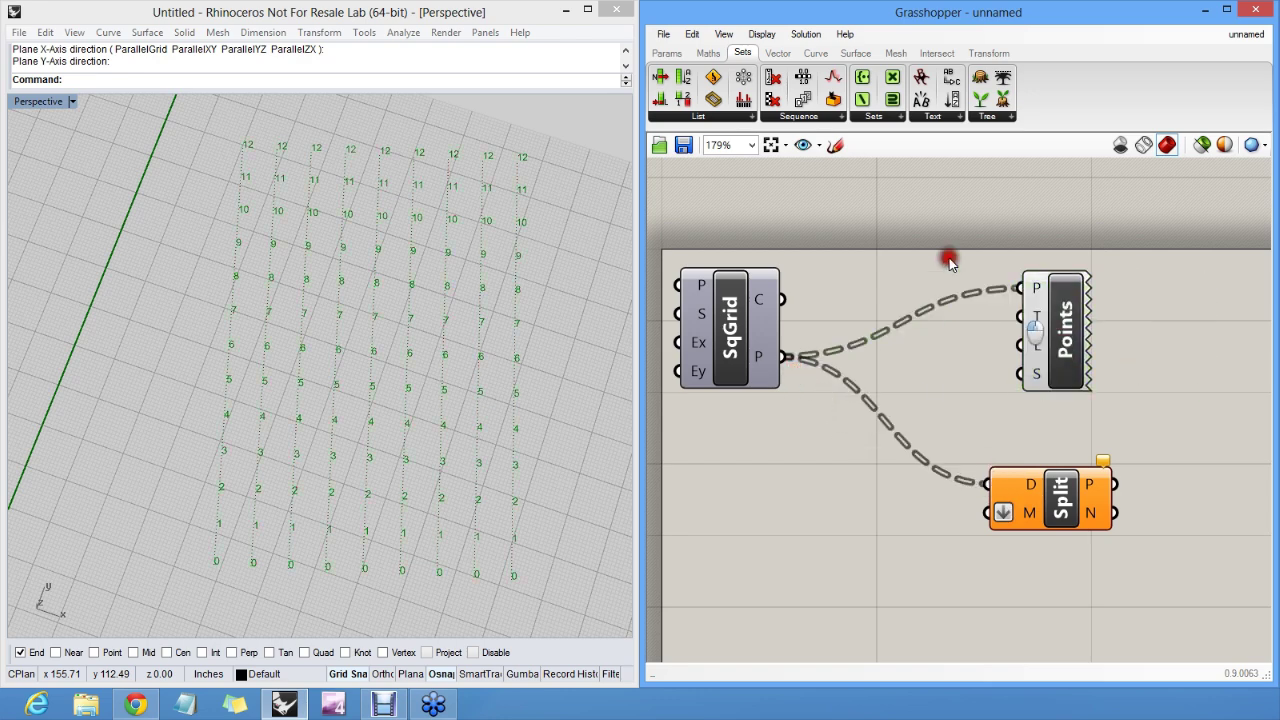
# Set two base planes for the square grid: the World XY plane and a second, tilted plane picked freehand in the viewport
pyautogui.moveTo(408, 323); pyautogui.dragTo(350, 310, button='right')
pyautogui.rightClick(700, 287)
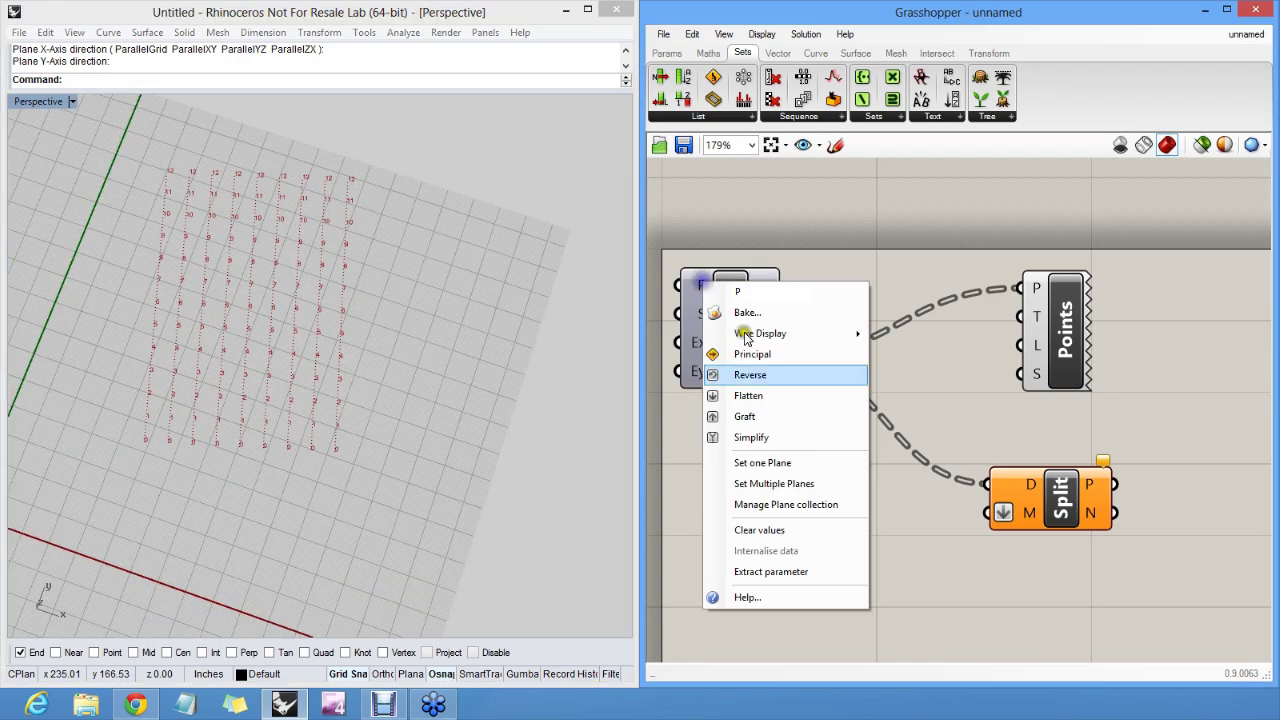
pyautogui.click(773, 484)
pyautogui.click(104, 79)
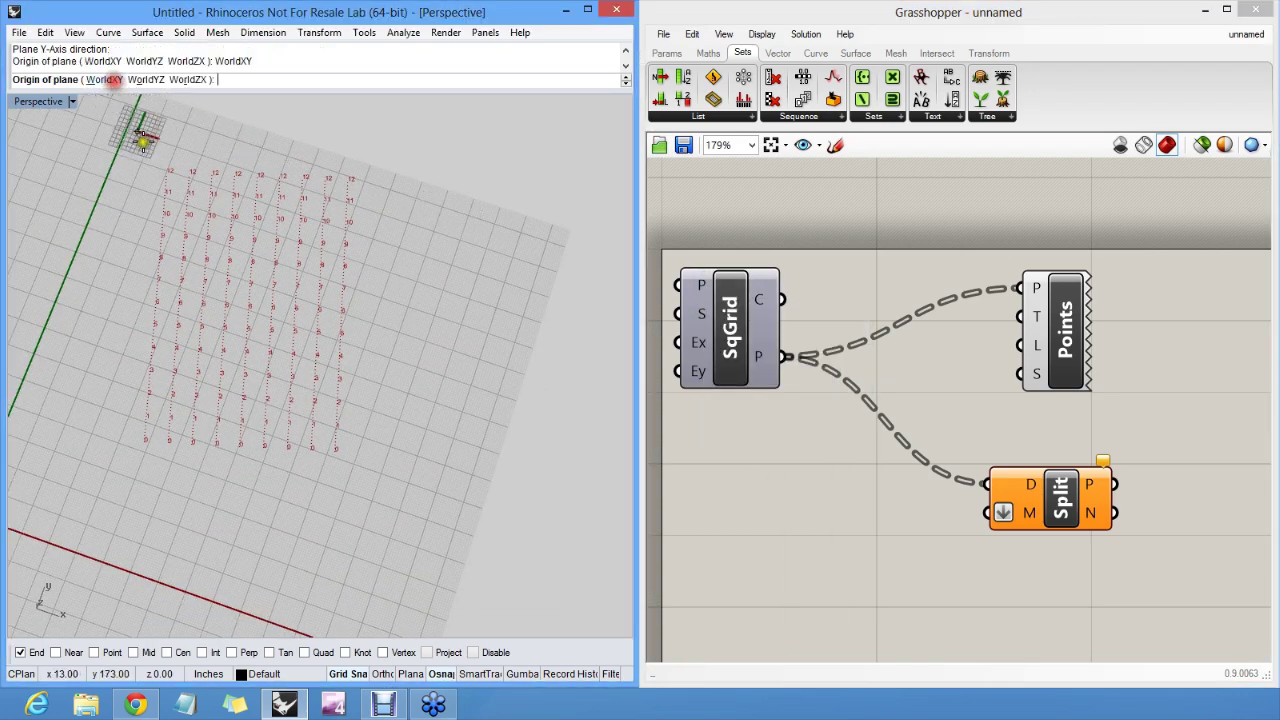
pyautogui.click(340, 435)
pyautogui.click(434, 423)
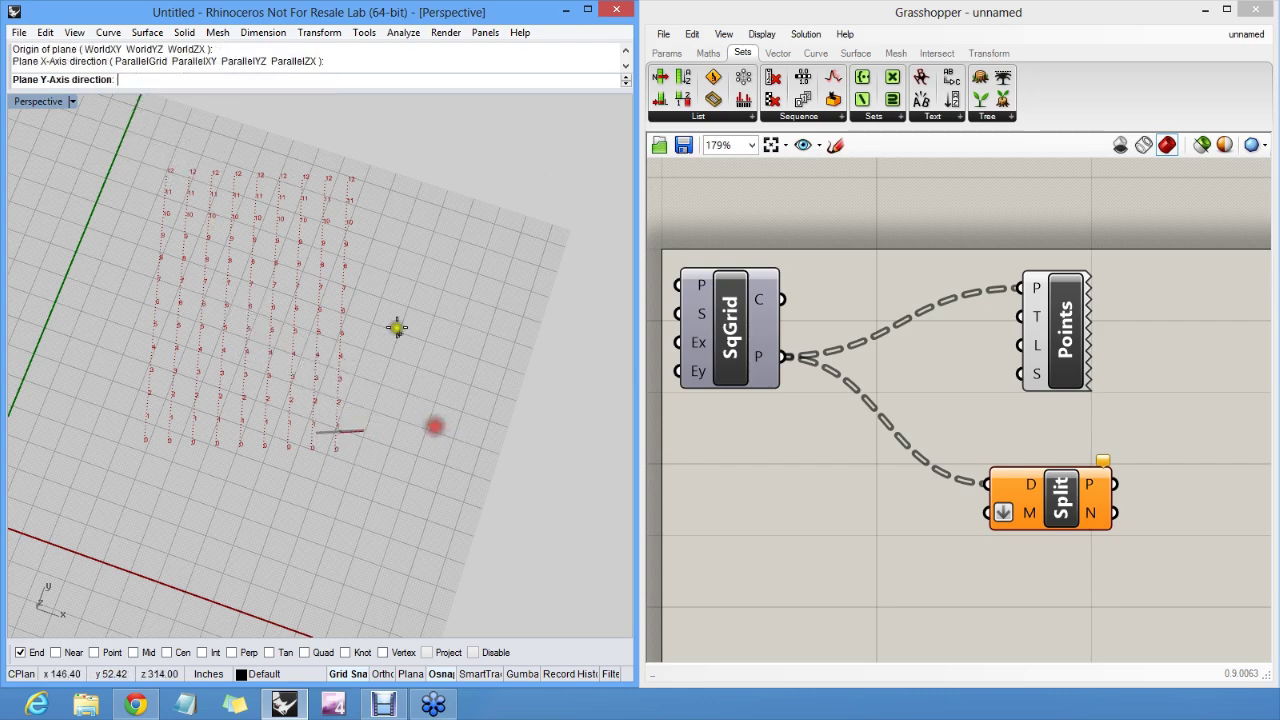
pyautogui.moveTo(366, 309); pyautogui.dragTo(391, 249, button='right')
pyautogui.click(309, 272)
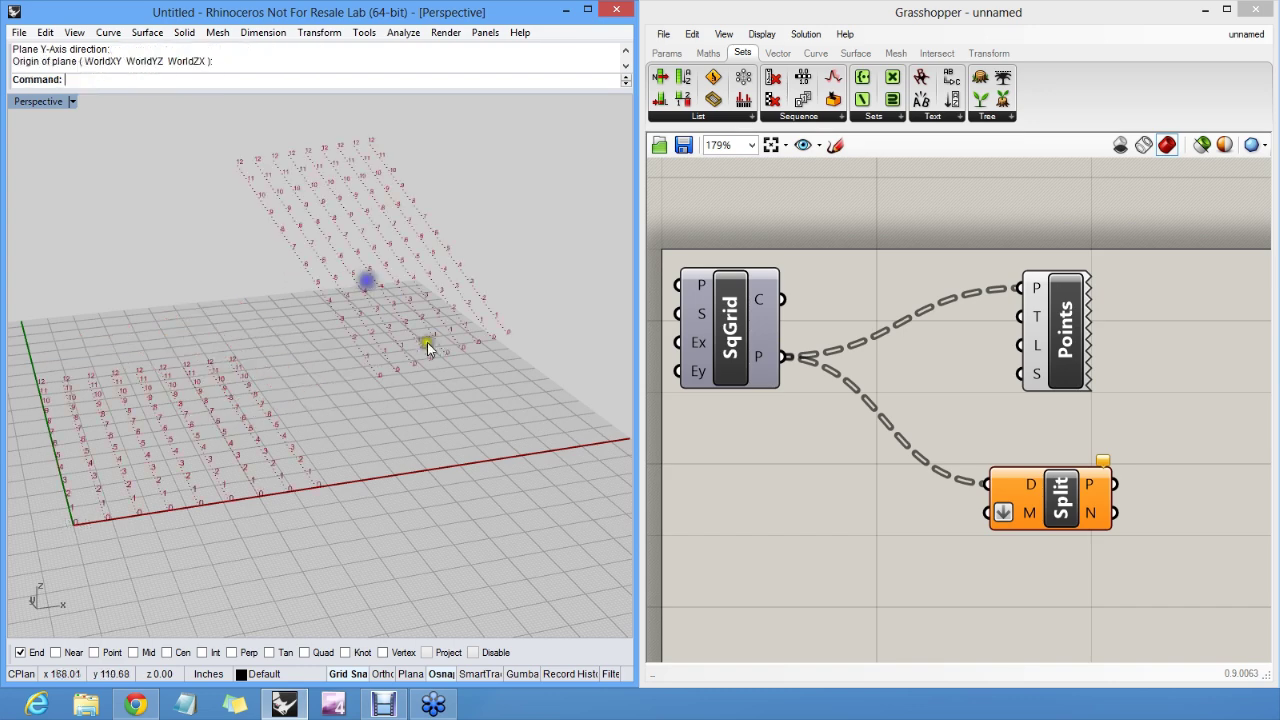
pyautogui.moveTo(429, 349); pyautogui.dragTo(453, 369, button='right')
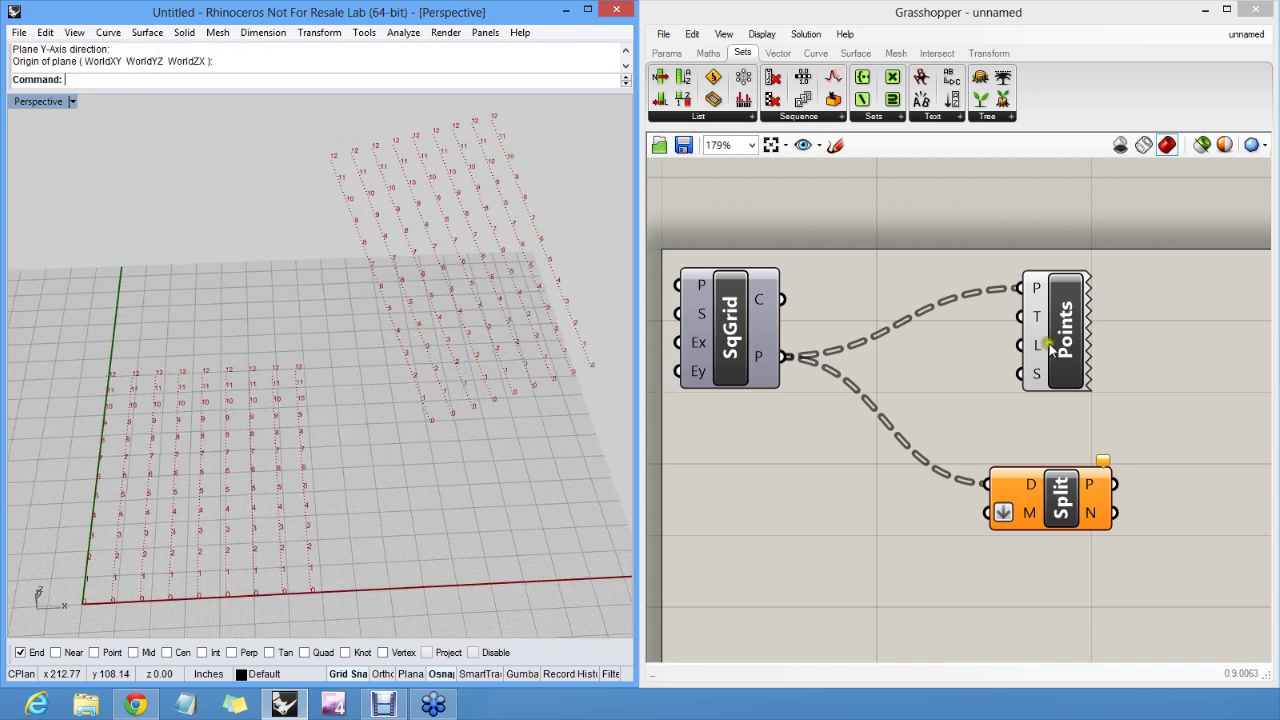
# Enlarge the index labels through the Points component's size input, and move the Split component farther from the grid
pyautogui.rightClick(1034, 373)
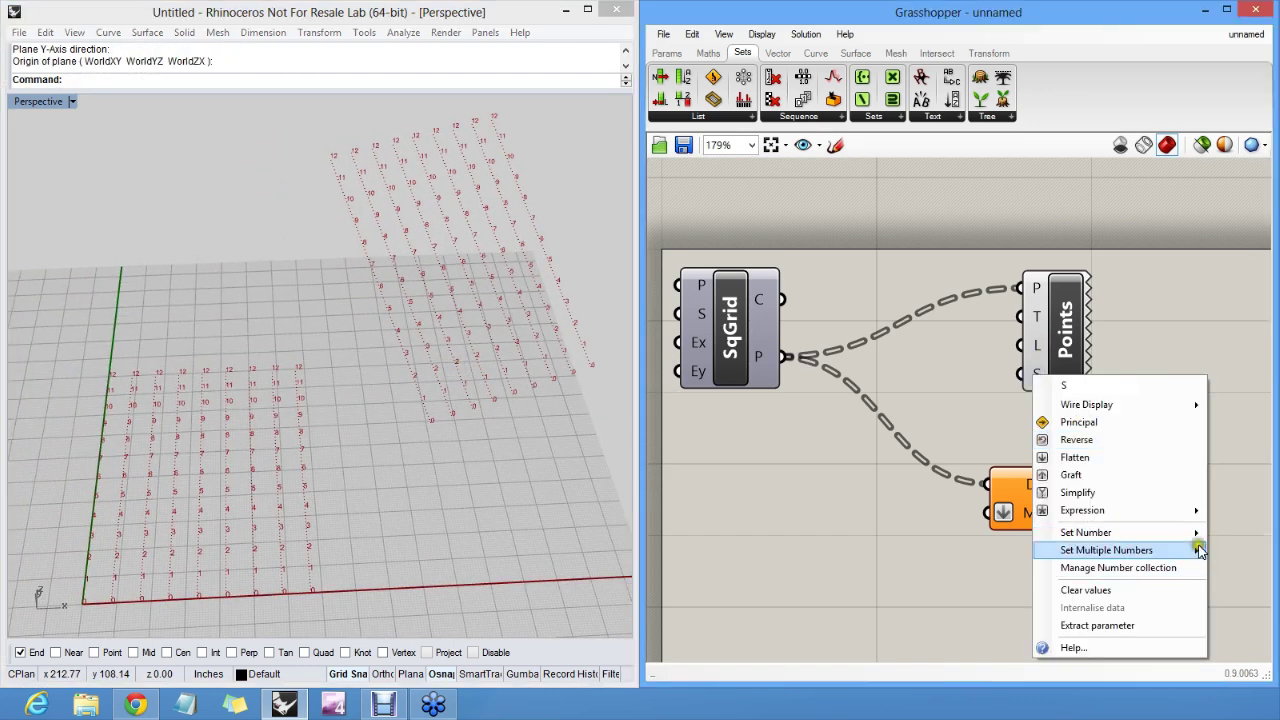
pyautogui.press('Escape')
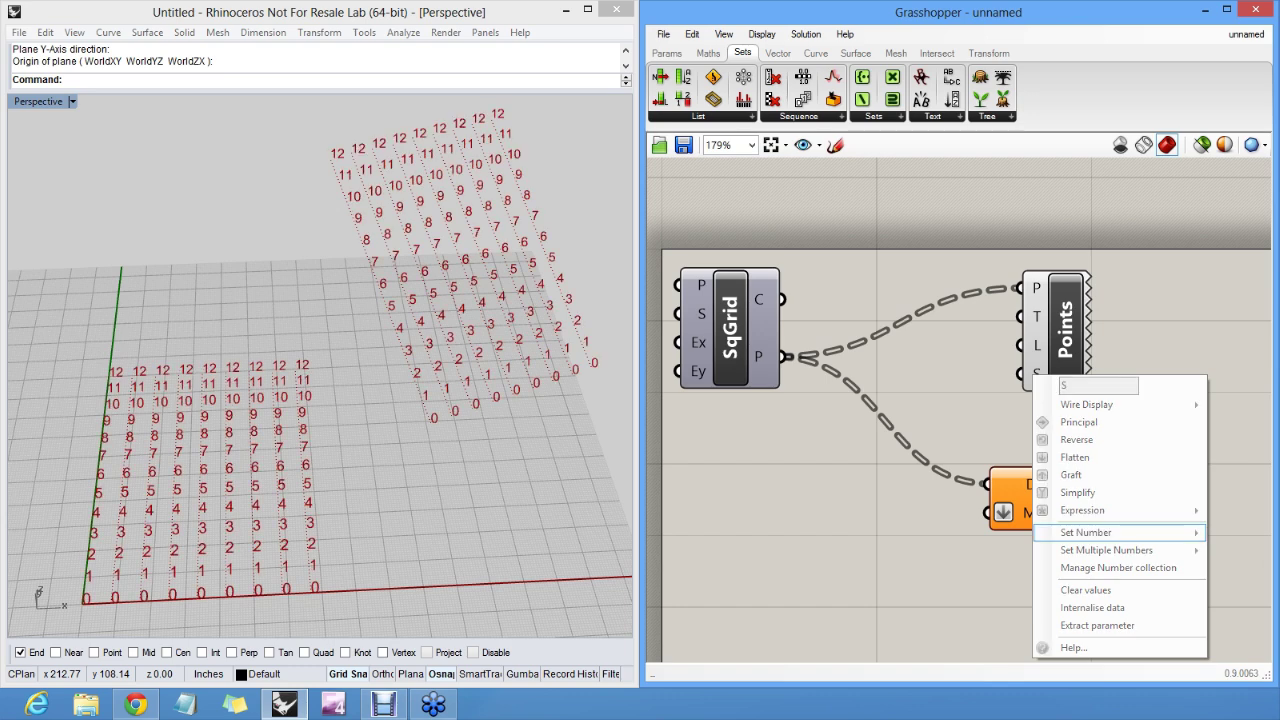
pyautogui.click(1046, 458)
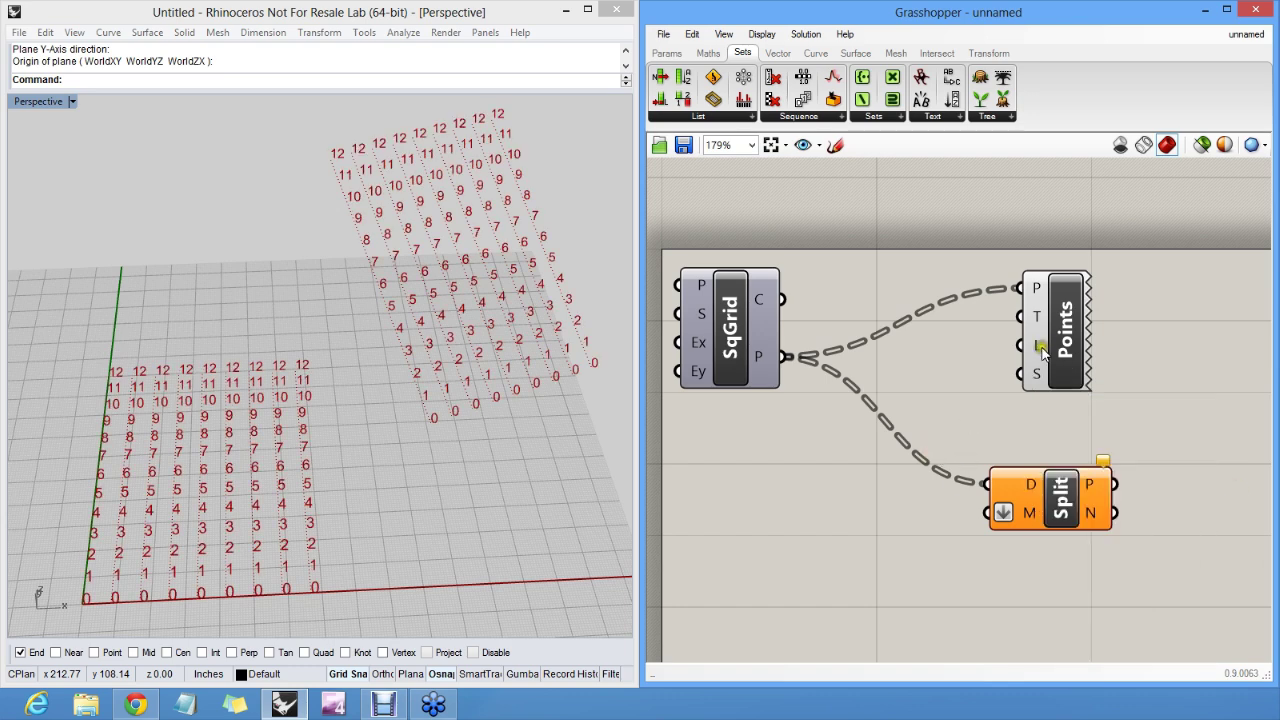
pyautogui.moveTo(1060, 497); pyautogui.dragTo(1125, 482)
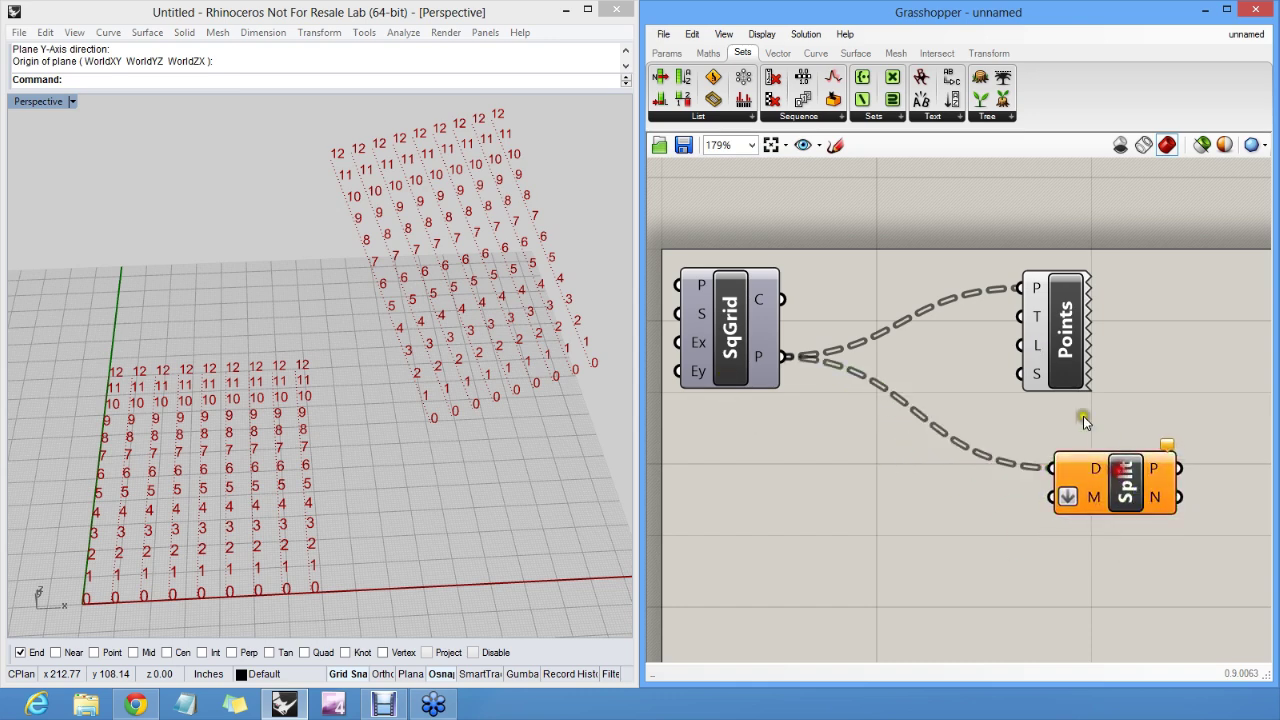
# Simplify the square grid's points output and feed it into a new Param Viewer placed beyond the Points and Split components
pyautogui.rightClick(762, 358)
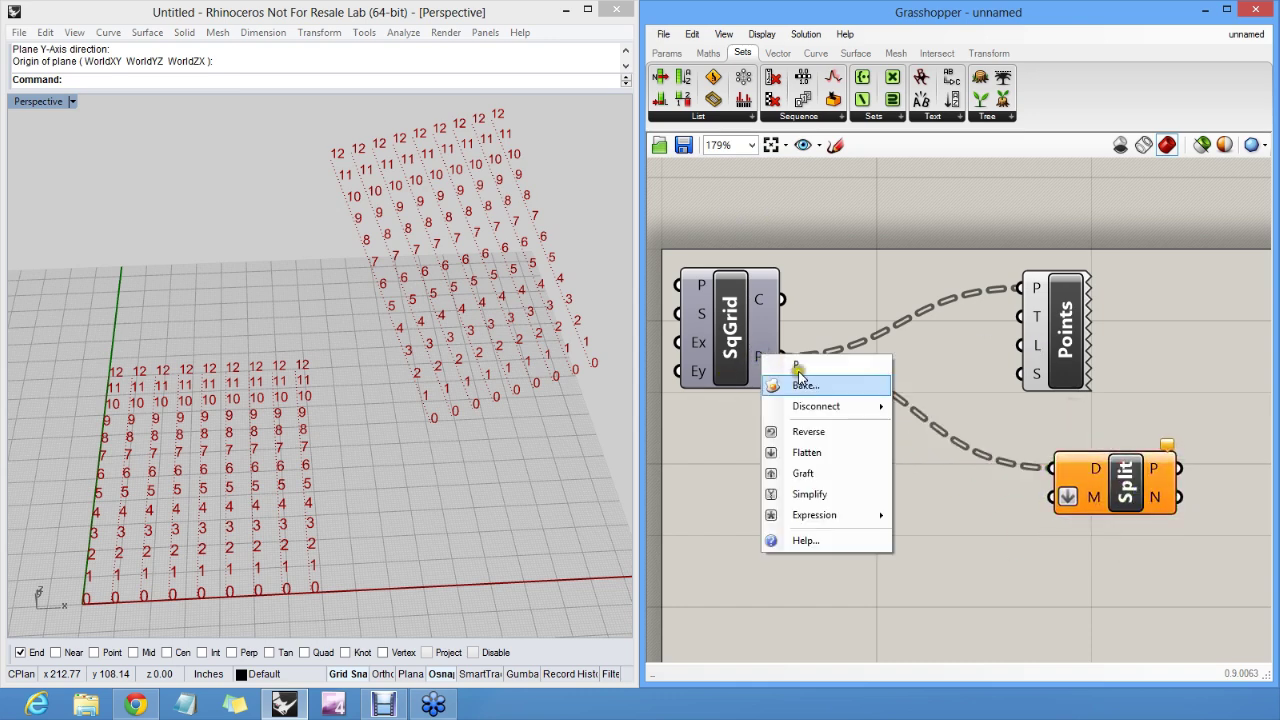
pyautogui.click(825, 494)
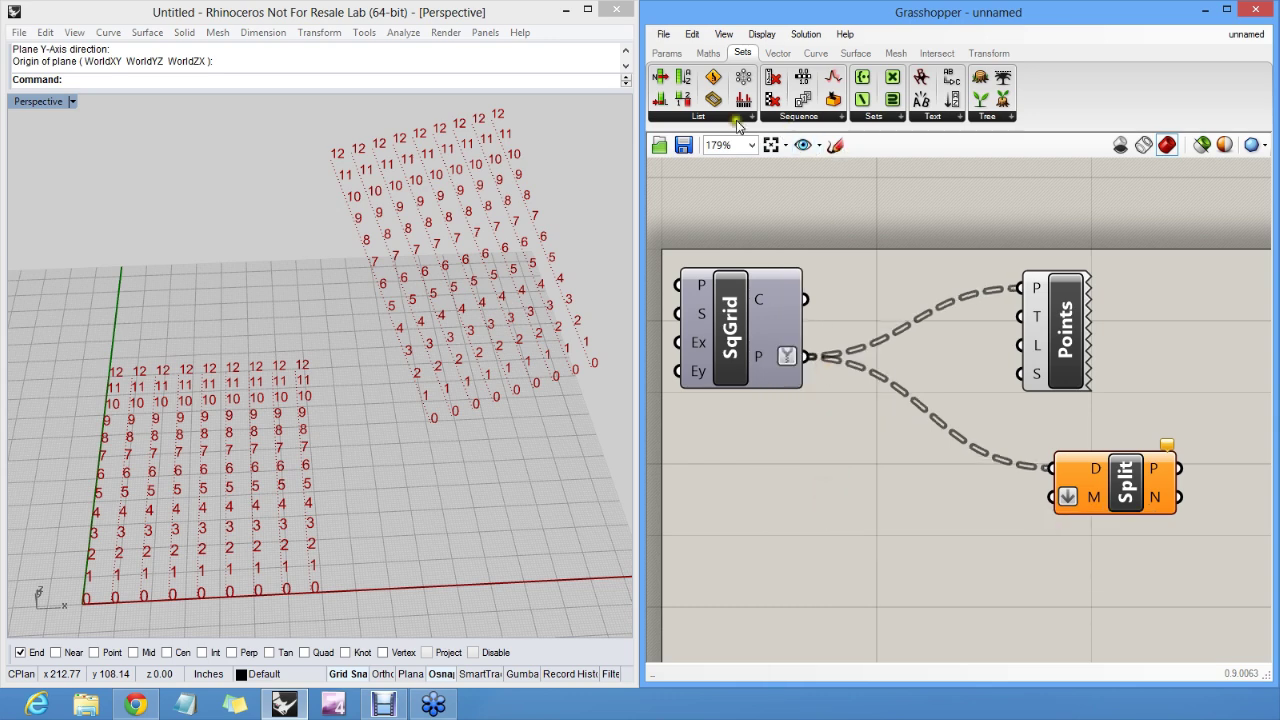
pyautogui.click(657, 54)
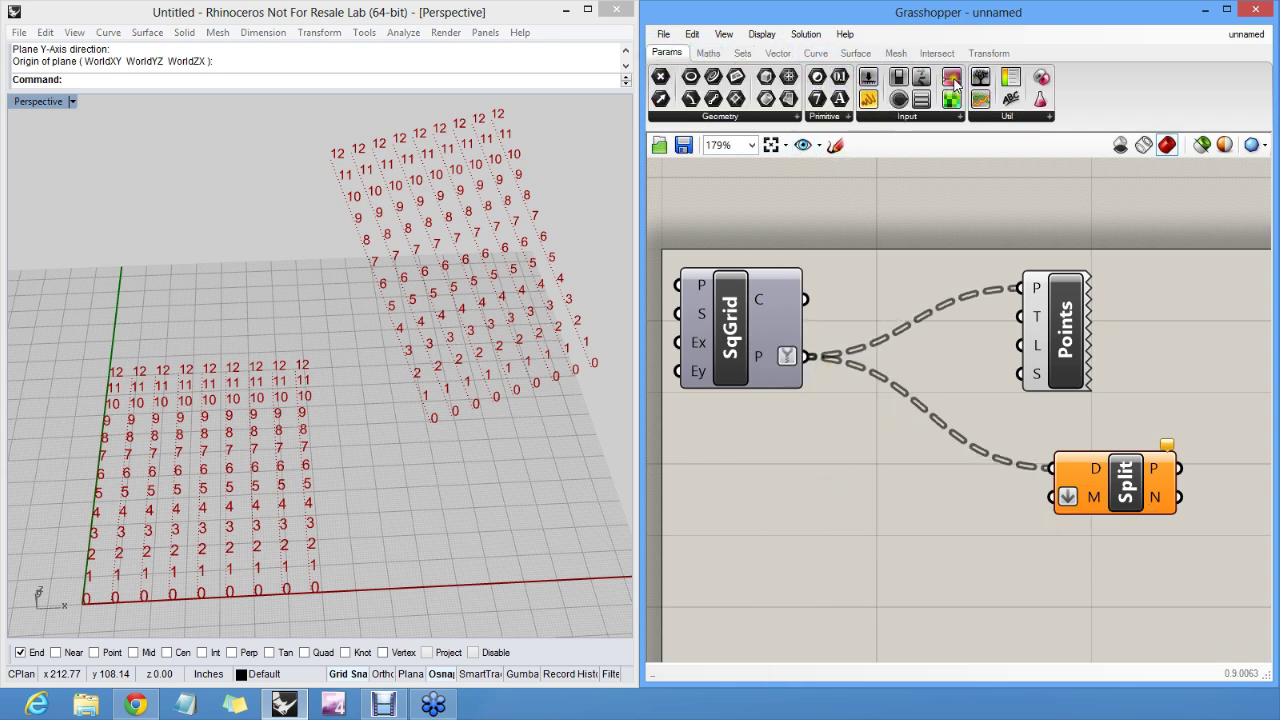
pyautogui.moveTo(980, 78); pyautogui.dragTo(903, 465)
pyautogui.moveTo(805, 465); pyautogui.dragTo(806, 355)
pyautogui.scroll(-2, 888, 420)
pyautogui.moveTo(882, 335); pyautogui.dragTo(1131, 342)
pyautogui.moveTo(1116, 343); pyautogui.dragTo(1063, 343, button='right')
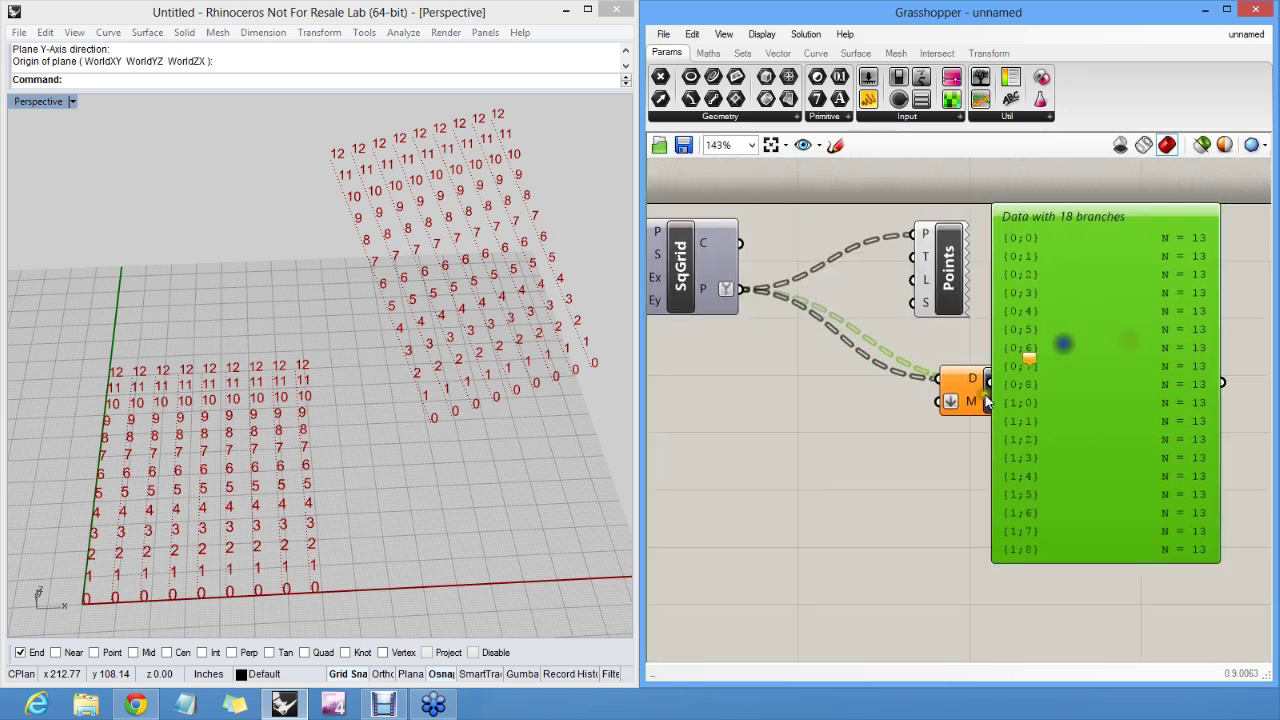
# Move the Split component clear of the Param Viewer, into the free space below the Points component
pyautogui.moveTo(978, 398); pyautogui.dragTo(909, 476)
pyautogui.click(907, 394)
pyautogui.moveTo(907, 398); pyautogui.dragTo(915, 401, button='right')
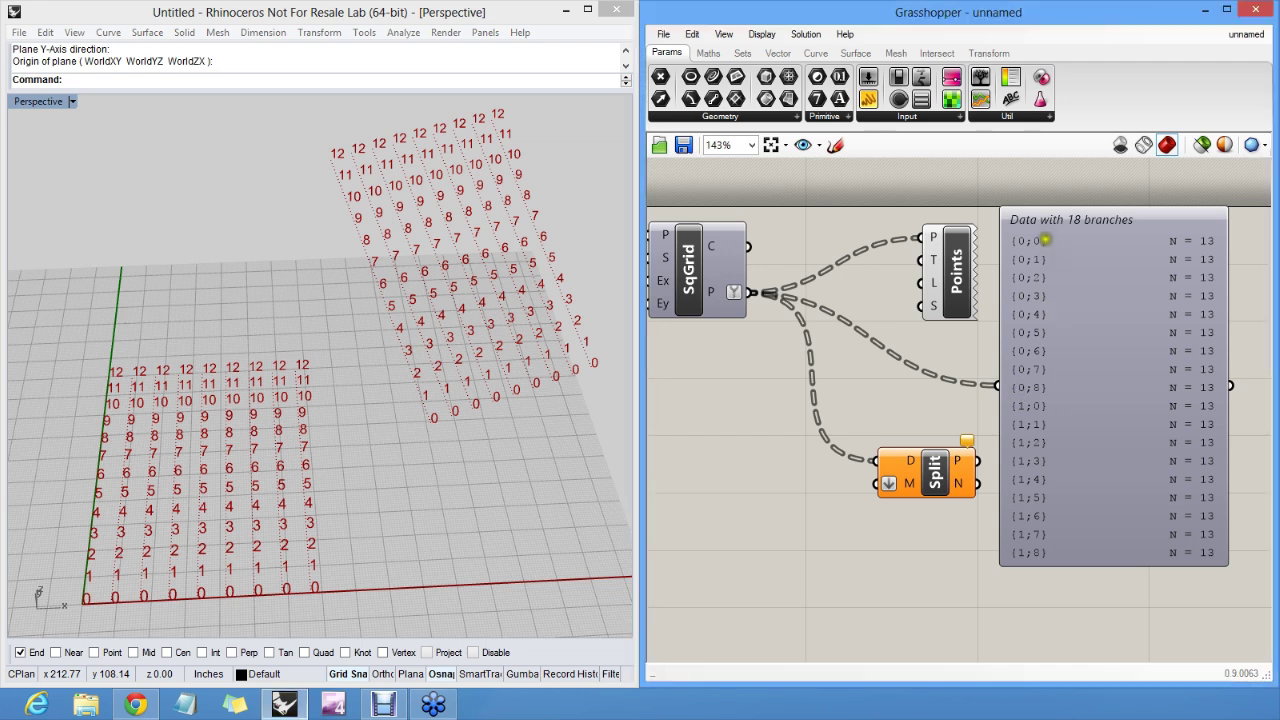
# Examine the two groups of branch paths in the Param Viewer, those starting with 0 and those starting with 1
pyautogui.moveTo(1046, 232)
pyautogui.mouseDown()
pyautogui.moveTo(1020, 232)
pyautogui.moveTo(1011, 386)
pyautogui.moveTo(1048, 394)
pyautogui.moveTo(1050, 232)
pyautogui.mouseUp()
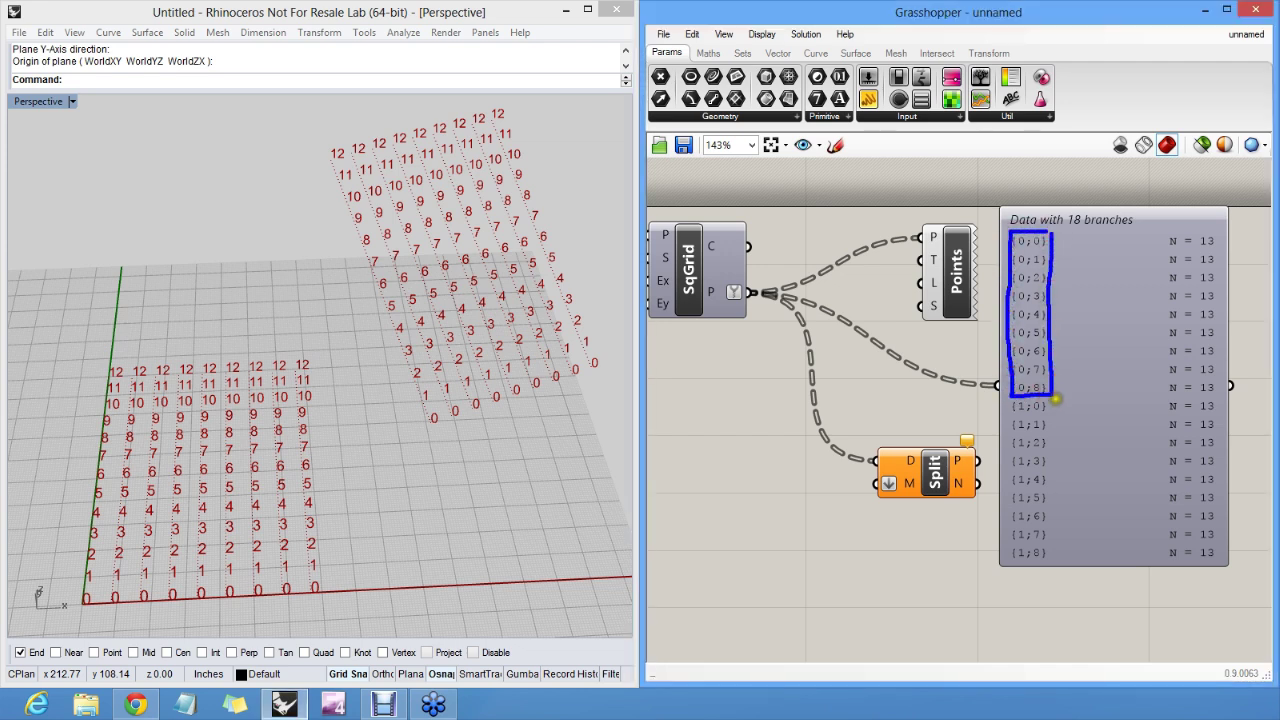
pyautogui.moveTo(1048, 400)
pyautogui.mouseDown()
pyautogui.moveTo(1008, 420)
pyautogui.moveTo(1012, 543)
pyautogui.moveTo(1051, 560)
pyautogui.moveTo(1051, 409)
pyautogui.moveTo(1030, 404)
pyautogui.mouseUp()
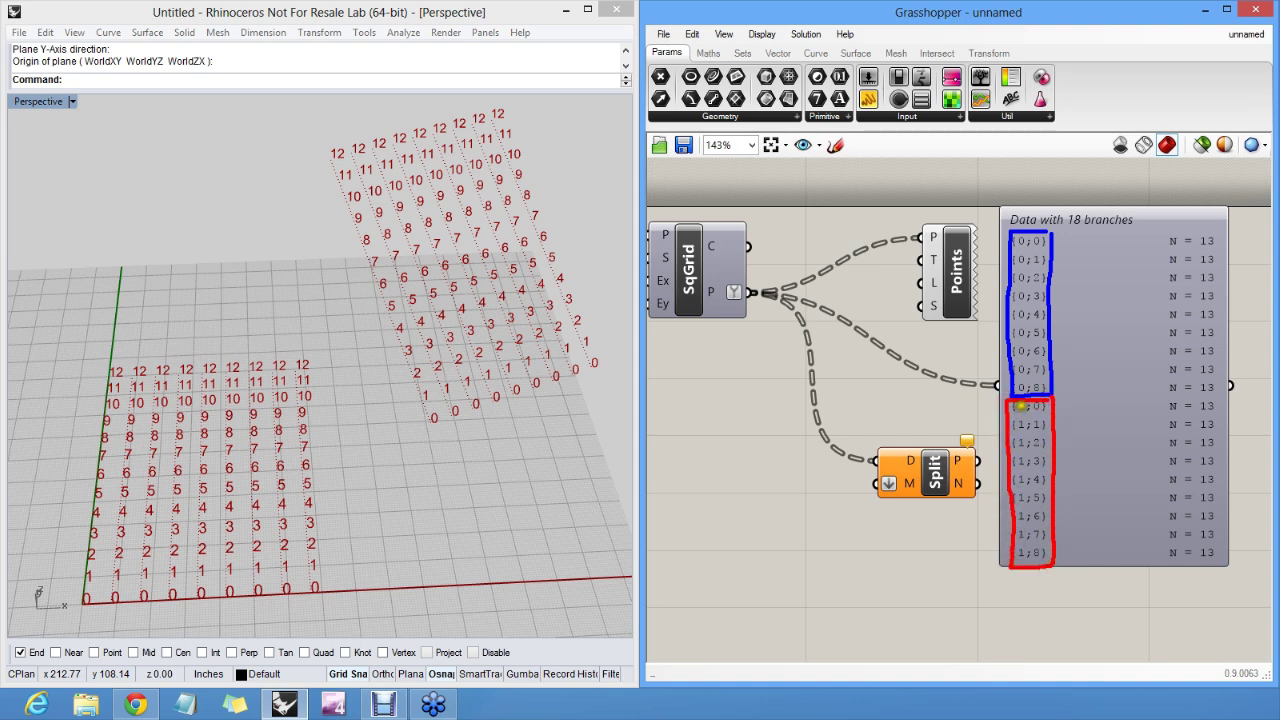
pyautogui.press('Escape')
# Nudge the Split component slightly closer to the Points component and leave it deselected
pyautogui.moveTo(965, 391)
pyautogui.mouseDown(button='right')
pyautogui.moveTo(1035, 371)
pyautogui.moveTo(974, 408)
pyautogui.mouseUp(button='right')
pyautogui.click(749, 274)
pyautogui.click(827, 236)
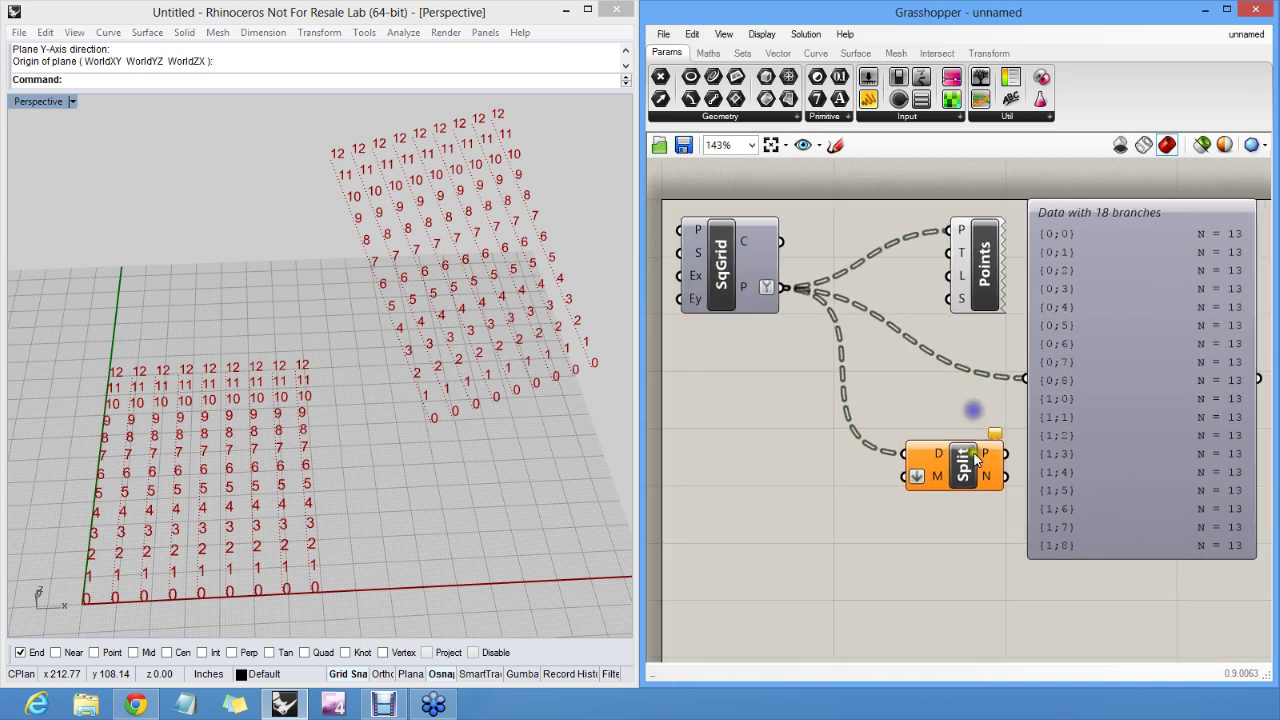
pyautogui.moveTo(959, 466); pyautogui.dragTo(964, 434)
pyautogui.click(994, 329)
# Examine the even-numbered branch paths in the Param Viewer, {0;0} through {0;8} plus {1;0} and {1;2}
pyautogui.scroll(5, 1053, 262)
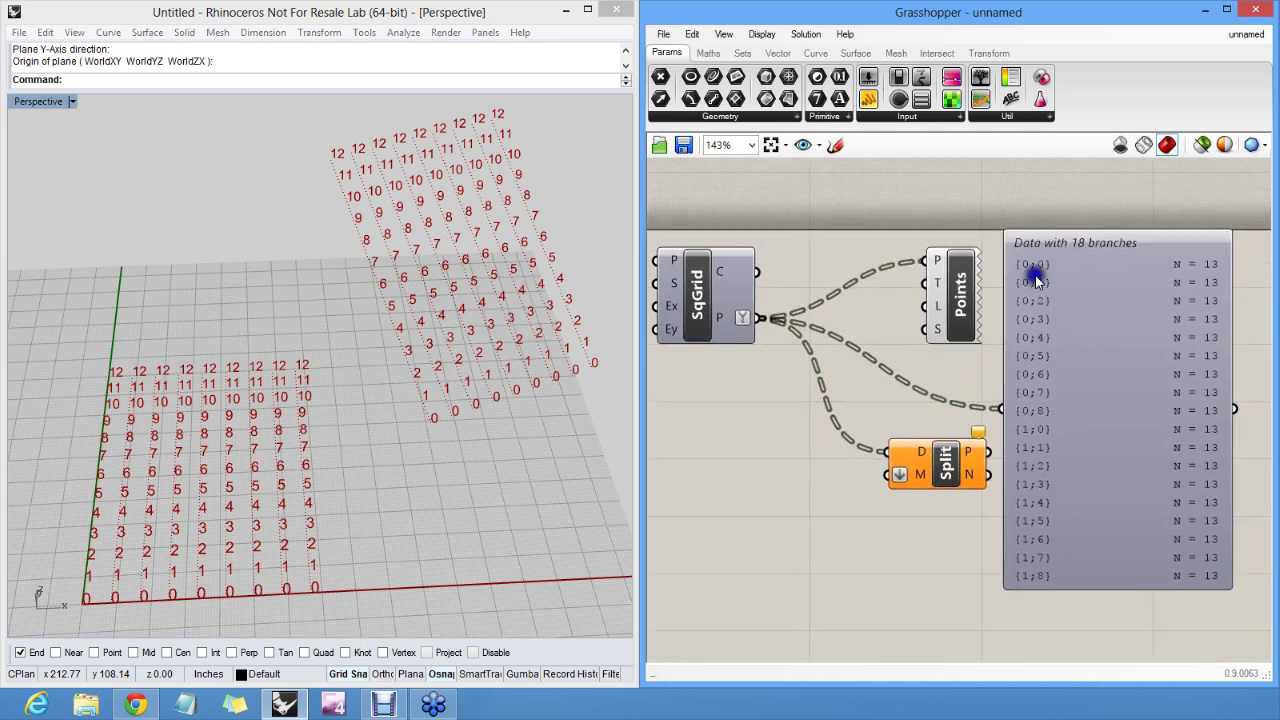
pyautogui.scroll(-1, 1053, 265)
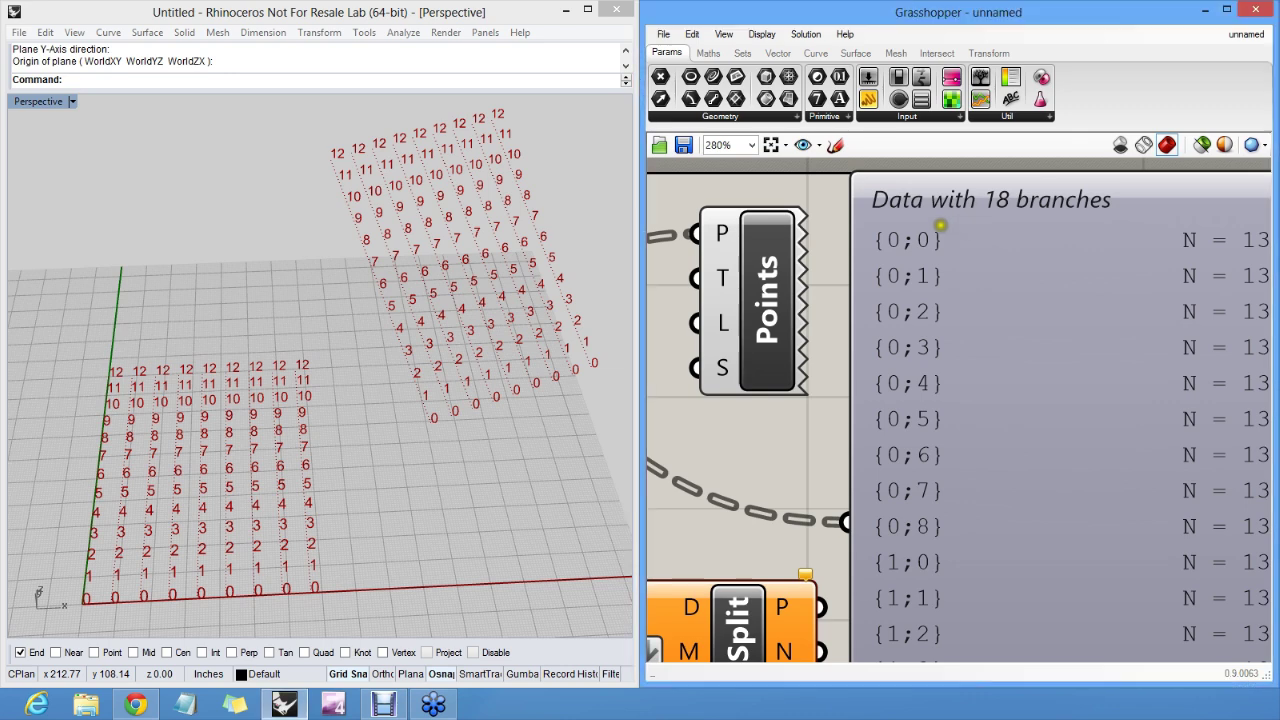
pyautogui.moveTo(941, 226)
pyautogui.mouseDown()
pyautogui.moveTo(866, 224)
pyautogui.moveTo(960, 251)
pyautogui.moveTo(955, 232)
pyautogui.mouseUp()
pyautogui.moveTo(944, 297)
pyautogui.mouseDown()
pyautogui.moveTo(908, 296)
pyautogui.moveTo(873, 322)
pyautogui.moveTo(943, 306)
pyautogui.mouseUp()
pyautogui.moveTo(944, 369)
pyautogui.mouseDown()
pyautogui.moveTo(864, 378)
pyautogui.moveTo(930, 398)
pyautogui.mouseUp()
pyautogui.moveTo(944, 441)
pyautogui.mouseDown()
pyautogui.moveTo(868, 444)
pyautogui.moveTo(932, 475)
pyautogui.moveTo(945, 440)
pyautogui.mouseUp()
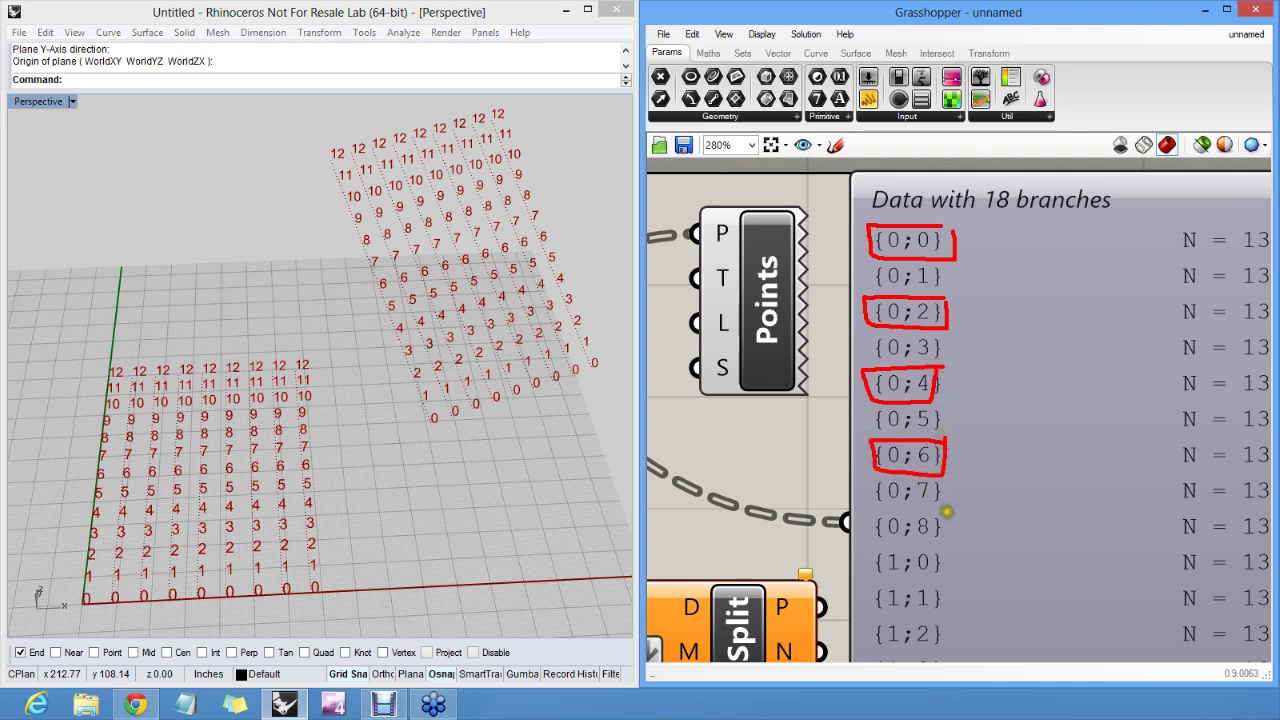
pyautogui.moveTo(946, 512)
pyautogui.mouseDown()
pyautogui.moveTo(872, 515)
pyautogui.moveTo(922, 541)
pyautogui.moveTo(946, 532)
pyautogui.moveTo(946, 512)
pyautogui.mouseUp()
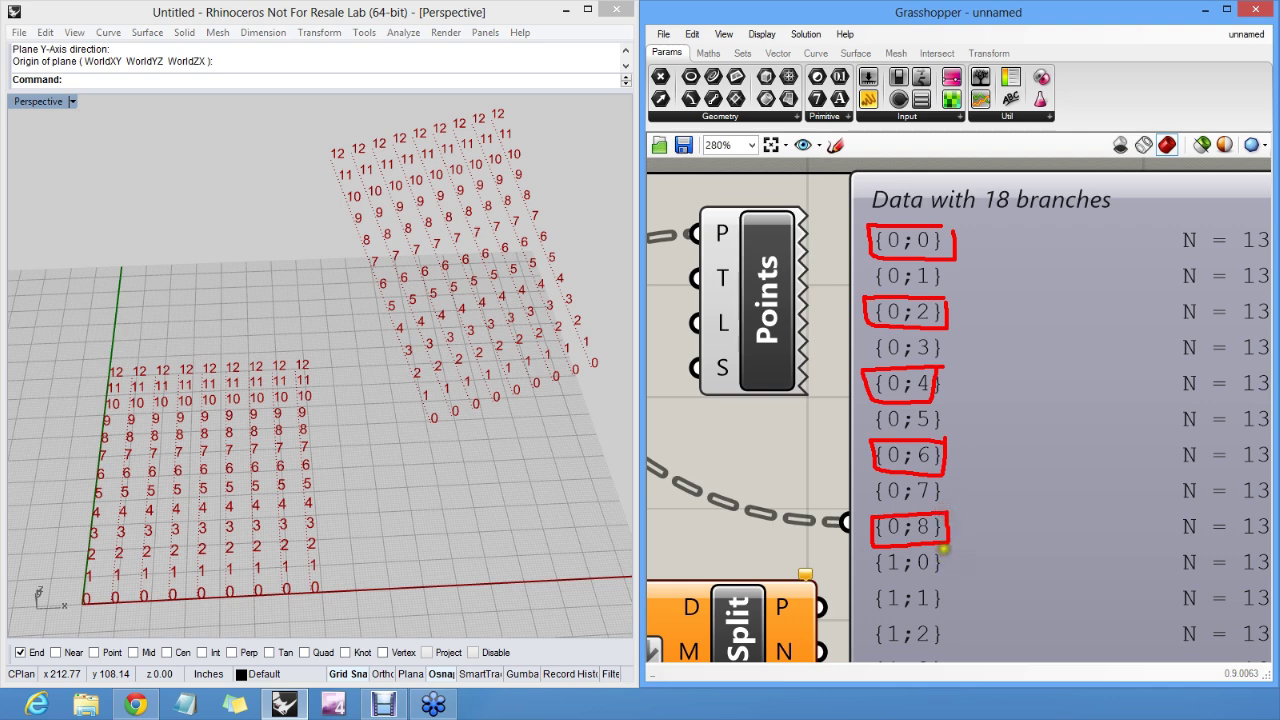
pyautogui.moveTo(942, 548)
pyautogui.mouseDown()
pyautogui.moveTo(872, 550)
pyautogui.moveTo(874, 576)
pyautogui.moveTo(948, 563)
pyautogui.moveTo(950, 550)
pyautogui.mouseUp()
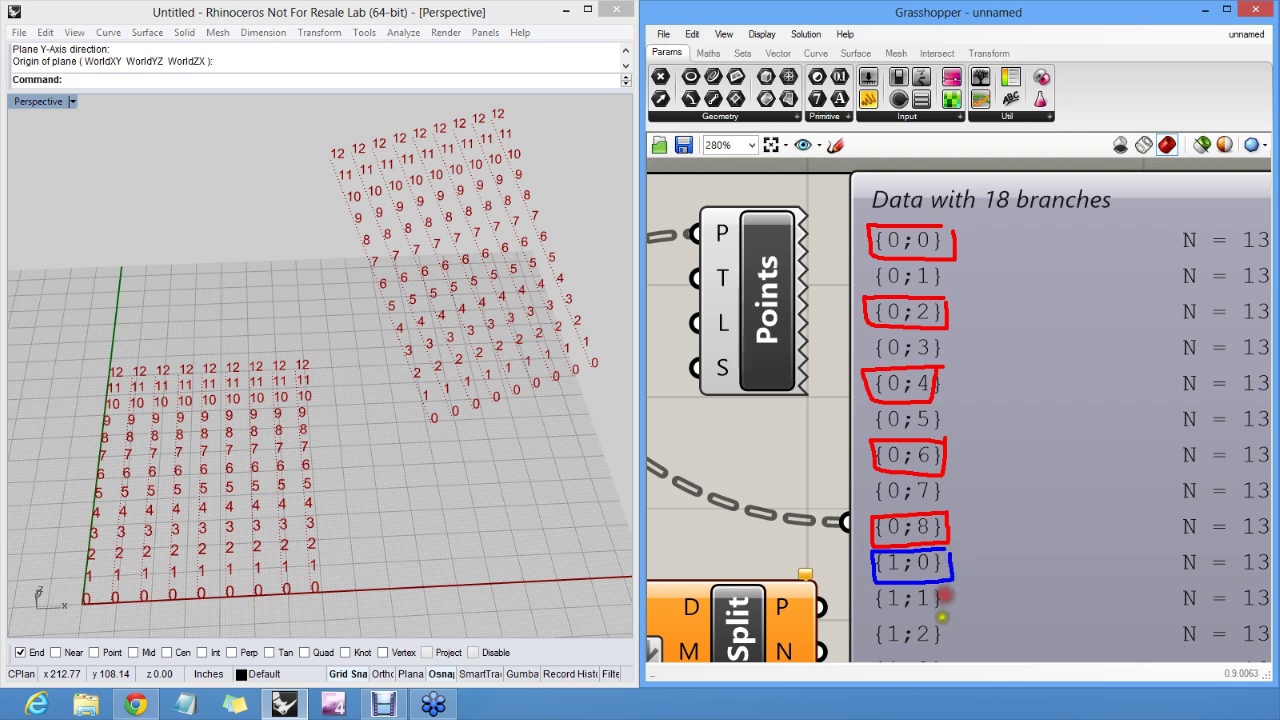
pyautogui.moveTo(946, 618)
pyautogui.mouseDown()
pyautogui.moveTo(878, 617)
pyautogui.moveTo(874, 652)
pyautogui.moveTo(947, 621)
pyautogui.mouseUp()
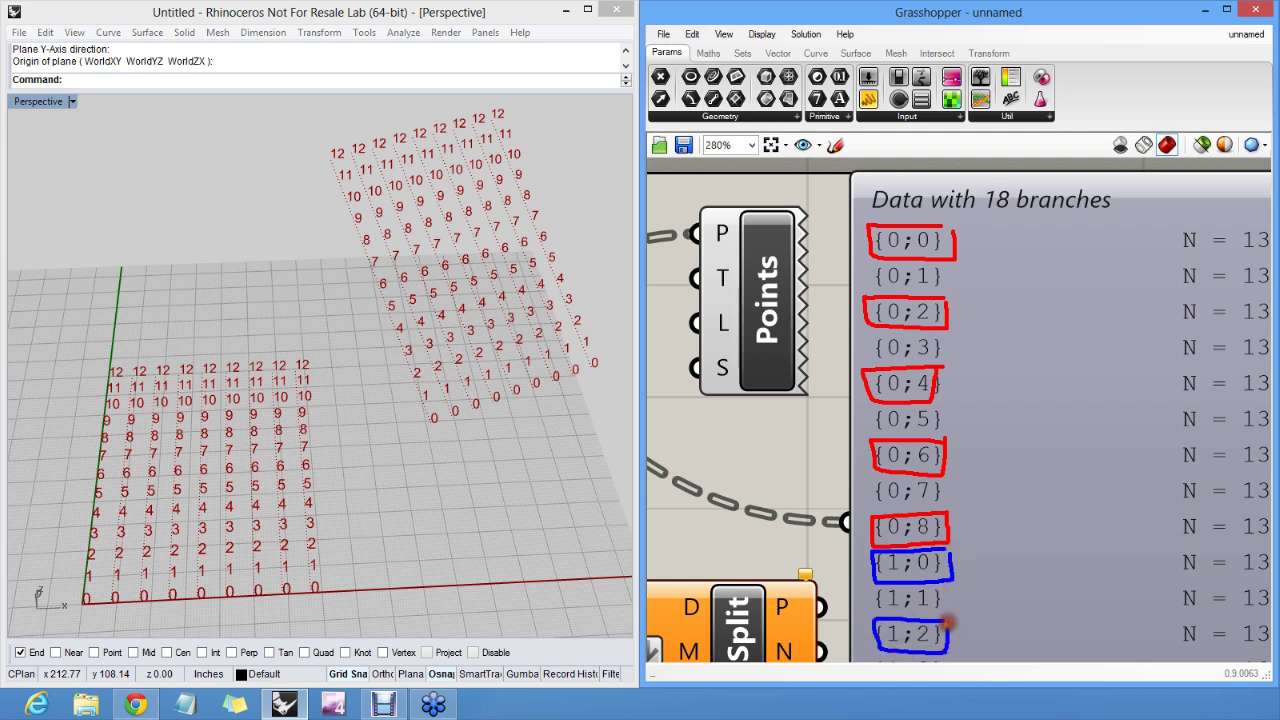
pyautogui.press('Escape')
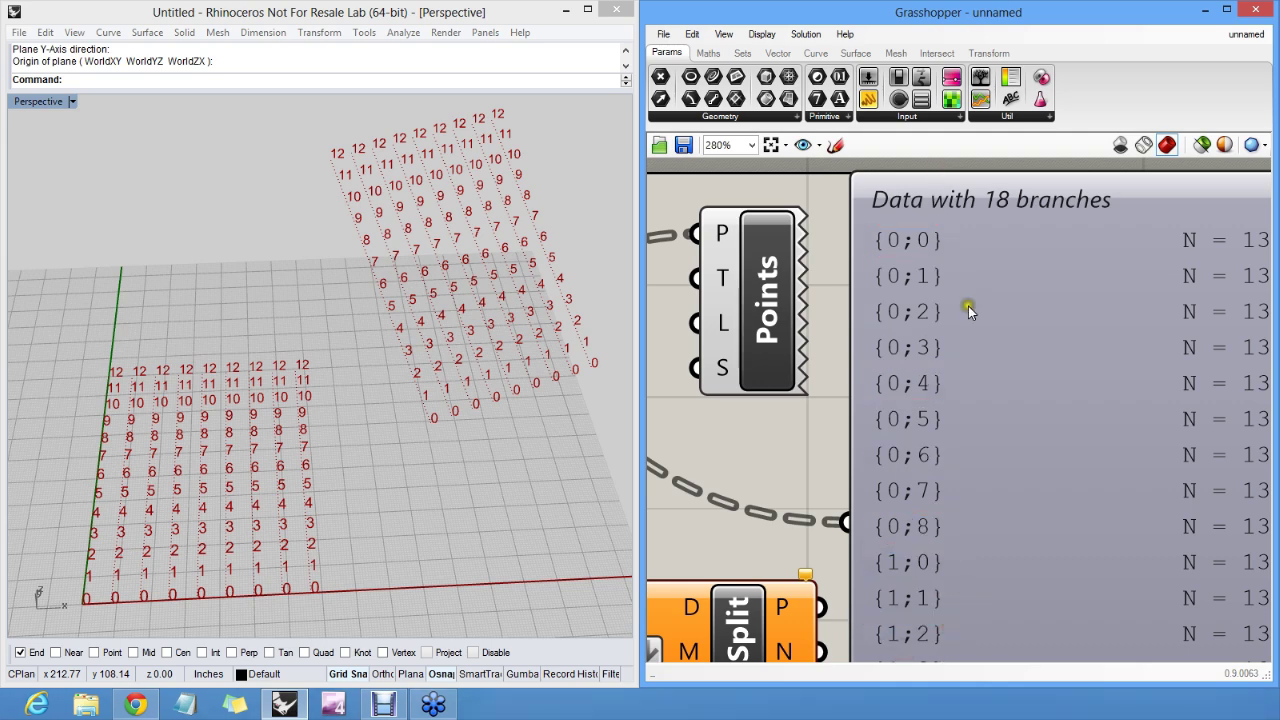
pyautogui.scroll(-4, 1008, 284)
pyautogui.click(936, 355)
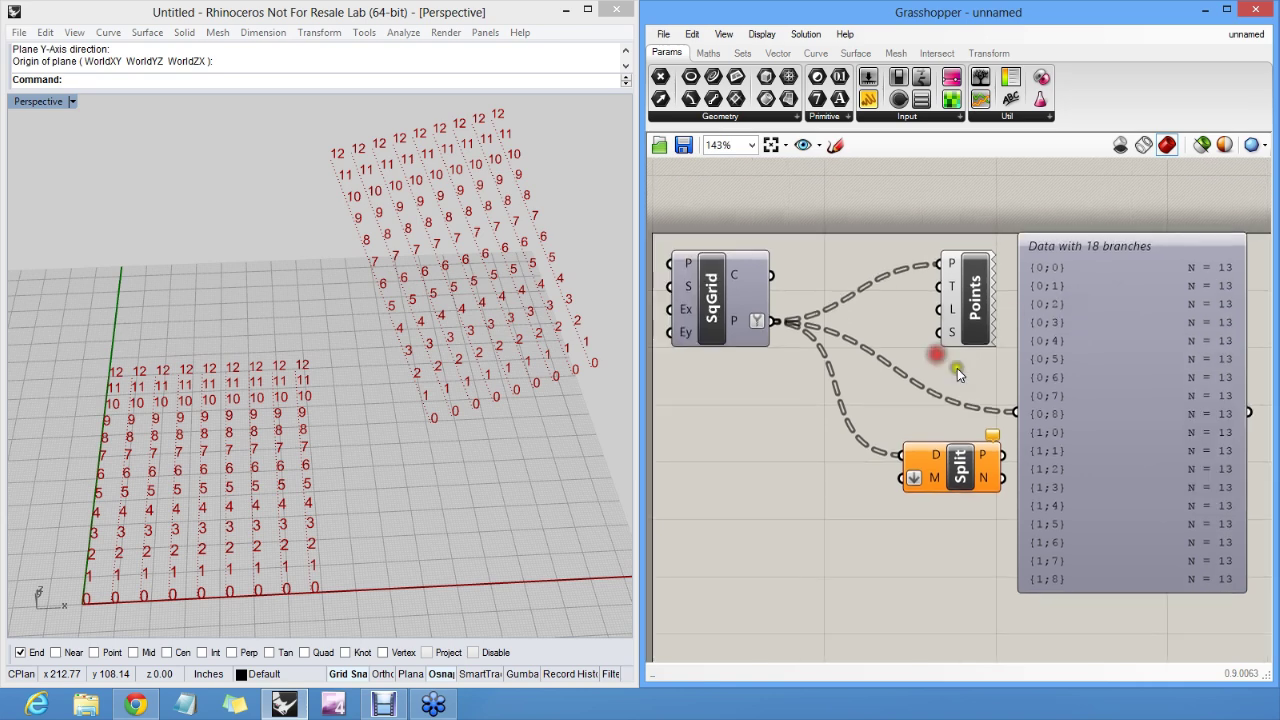
# Nudge the Split component and feed its masks input from a new text panel containing the path {0;0}
pyautogui.moveTo(957, 450); pyautogui.dragTo(964, 444)
pyautogui.click(948, 411)
pyautogui.moveTo(868, 100); pyautogui.dragTo(745, 462)
pyautogui.doubleClick(752, 462)
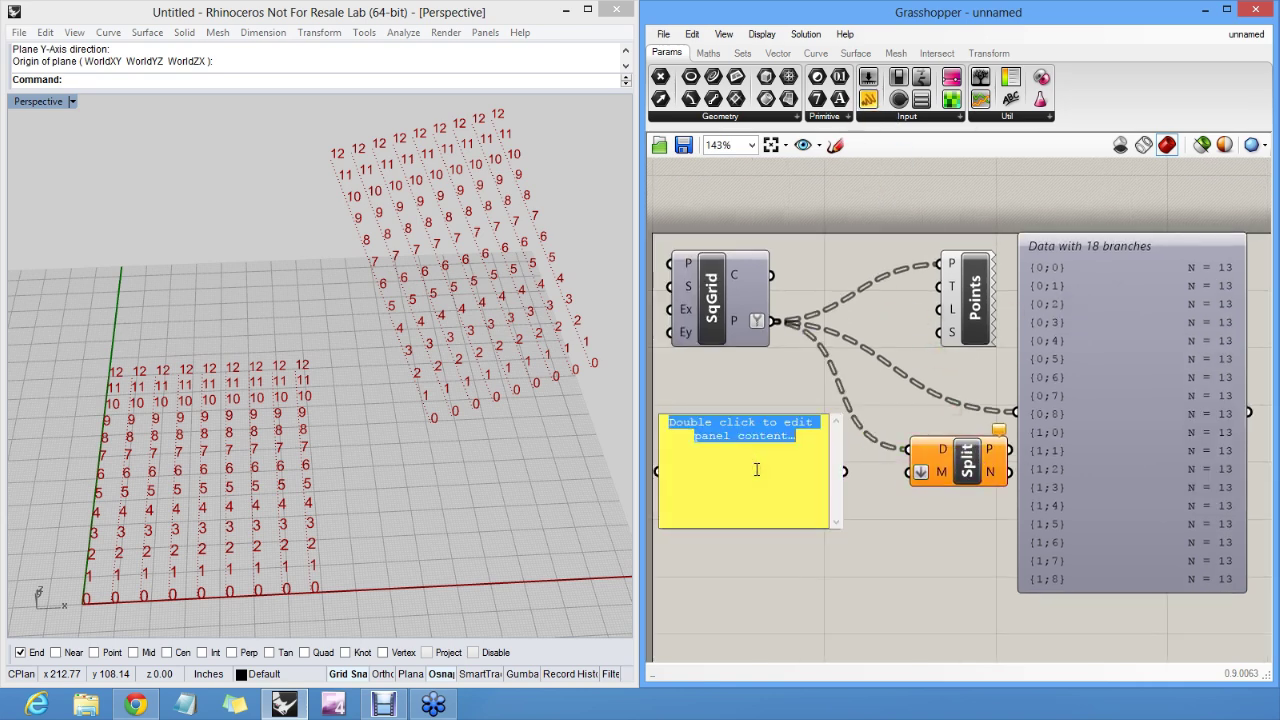
pyautogui.write('{0;0')
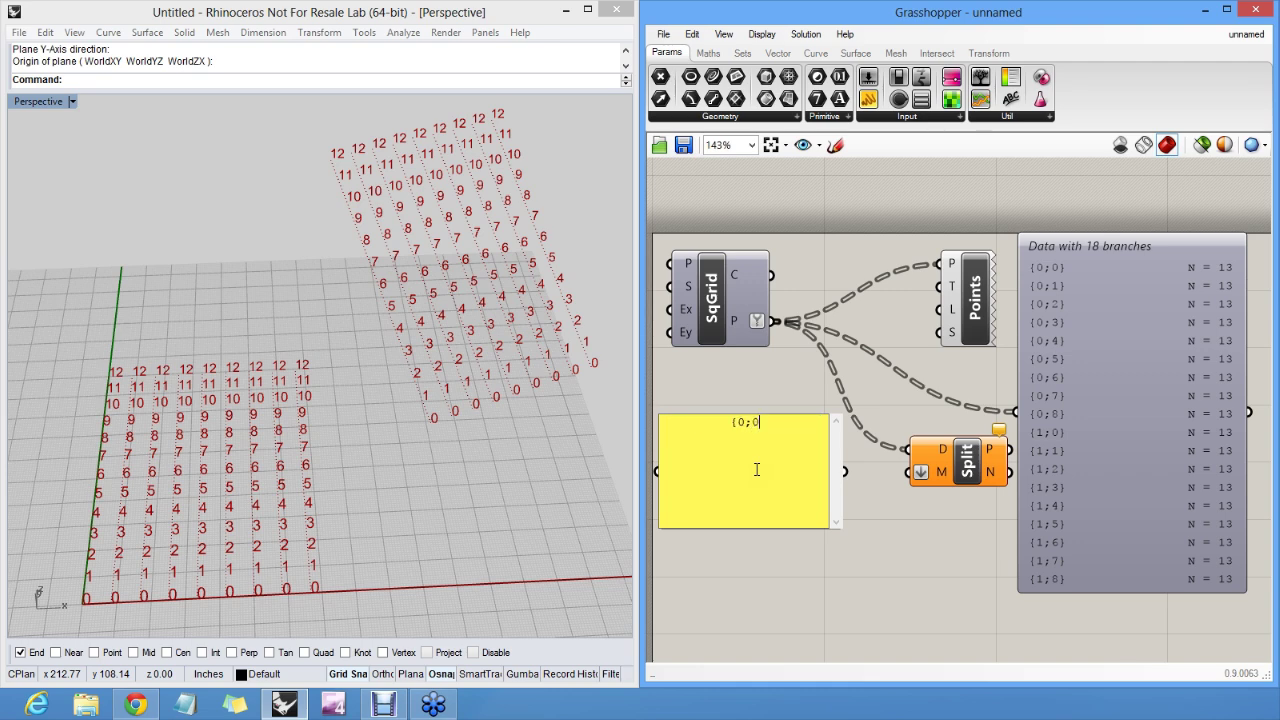
pyautogui.write('}')
pyautogui.click(779, 393)
pyautogui.moveTo(844, 471); pyautogui.dragTo(905, 480)
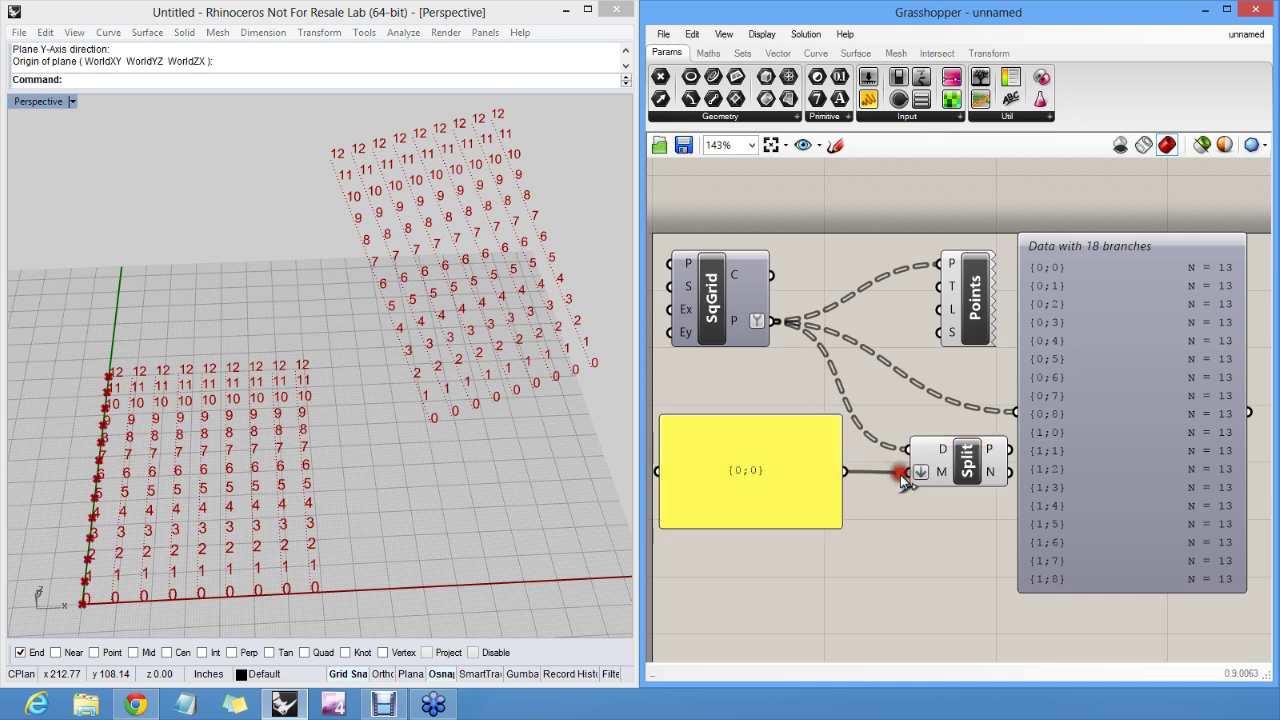
# Enlarge the mask panel, turn off its Multiline Data option, and reposition it slightly below the square grid
pyautogui.moveTo(836, 528); pyautogui.dragTo(838, 543)
pyautogui.rightClick(806, 495)
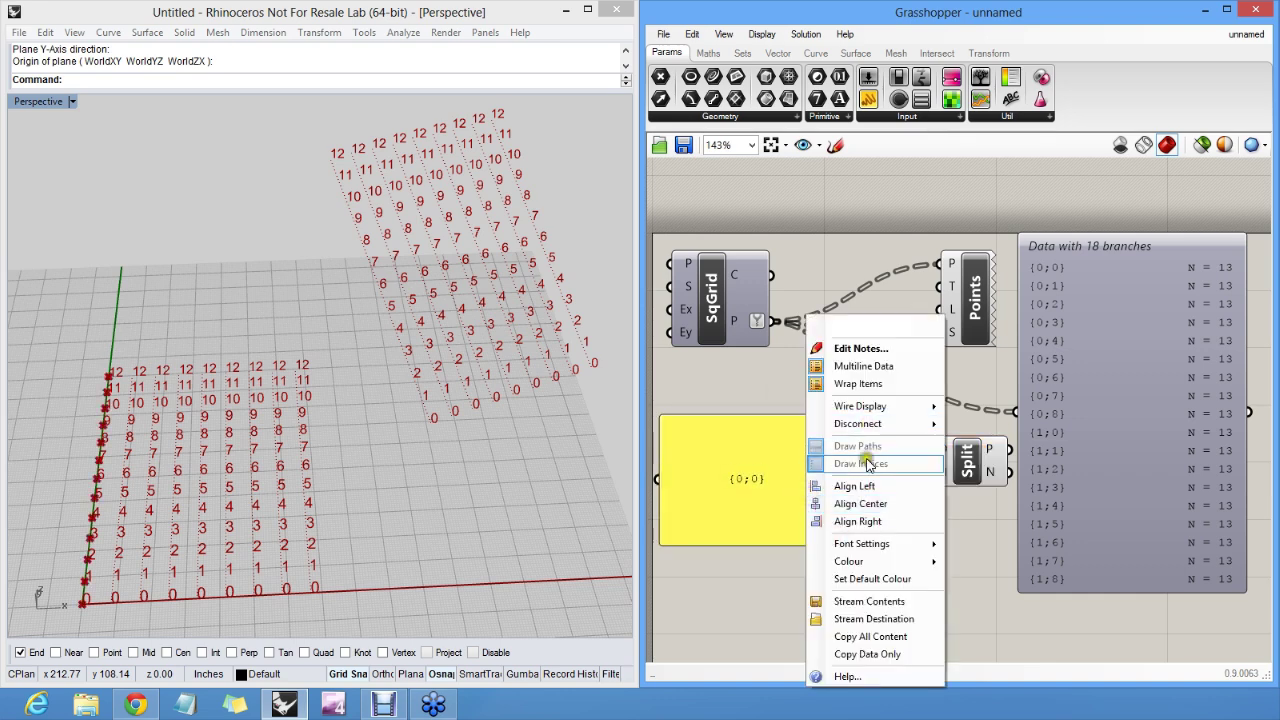
pyautogui.click(871, 369)
pyautogui.moveTo(771, 484); pyautogui.dragTo(814, 483, button='right')
pyautogui.moveTo(810, 481); pyautogui.dragTo(826, 501)
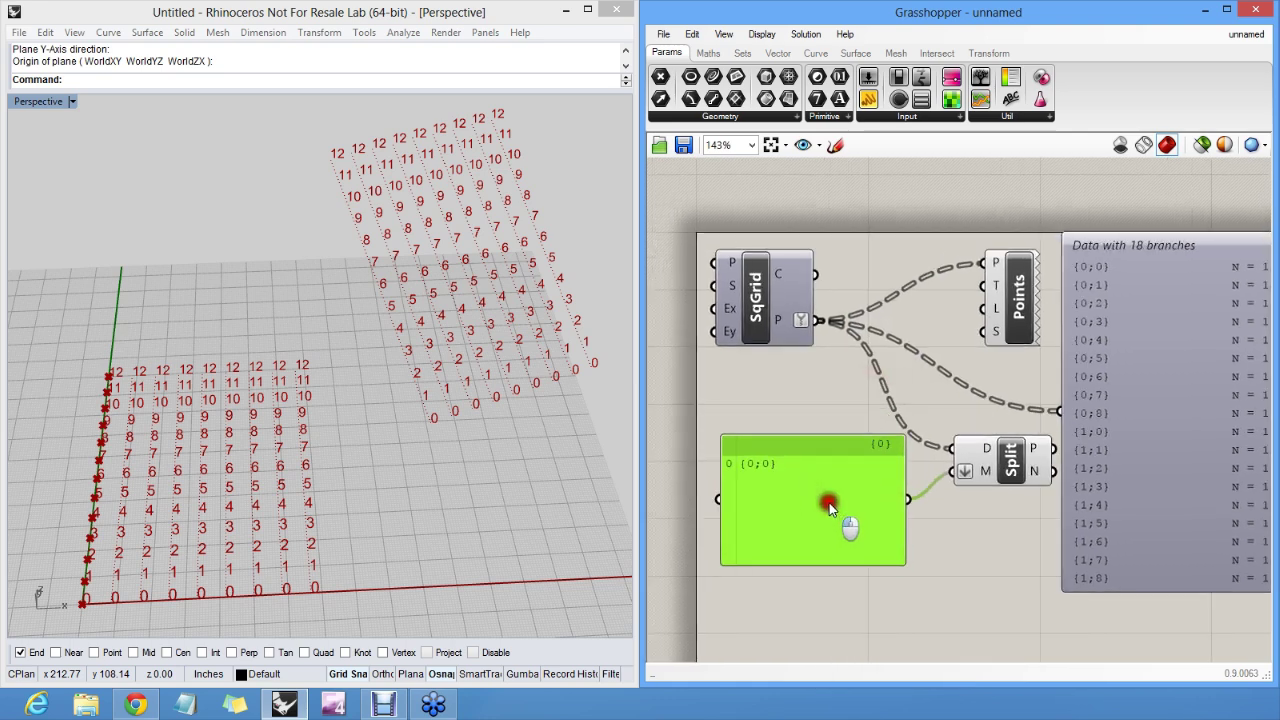
# Inspect in the viewport which grid column the {0;0} mask picks by highlighting the Split component's points
pyautogui.keyDown('shift'); pyautogui.moveTo(280, 455); pyautogui.dragTo(328, 382, button='right'); pyautogui.keyUp('shift')
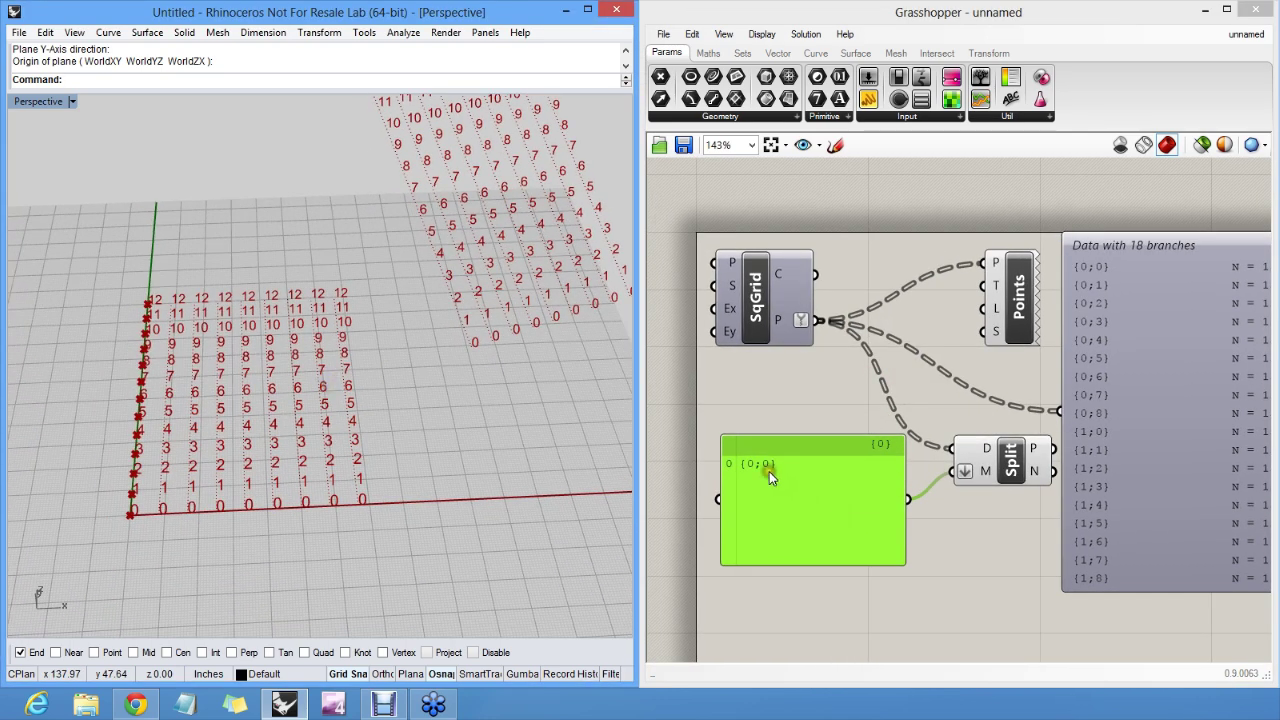
pyautogui.click(1010, 466)
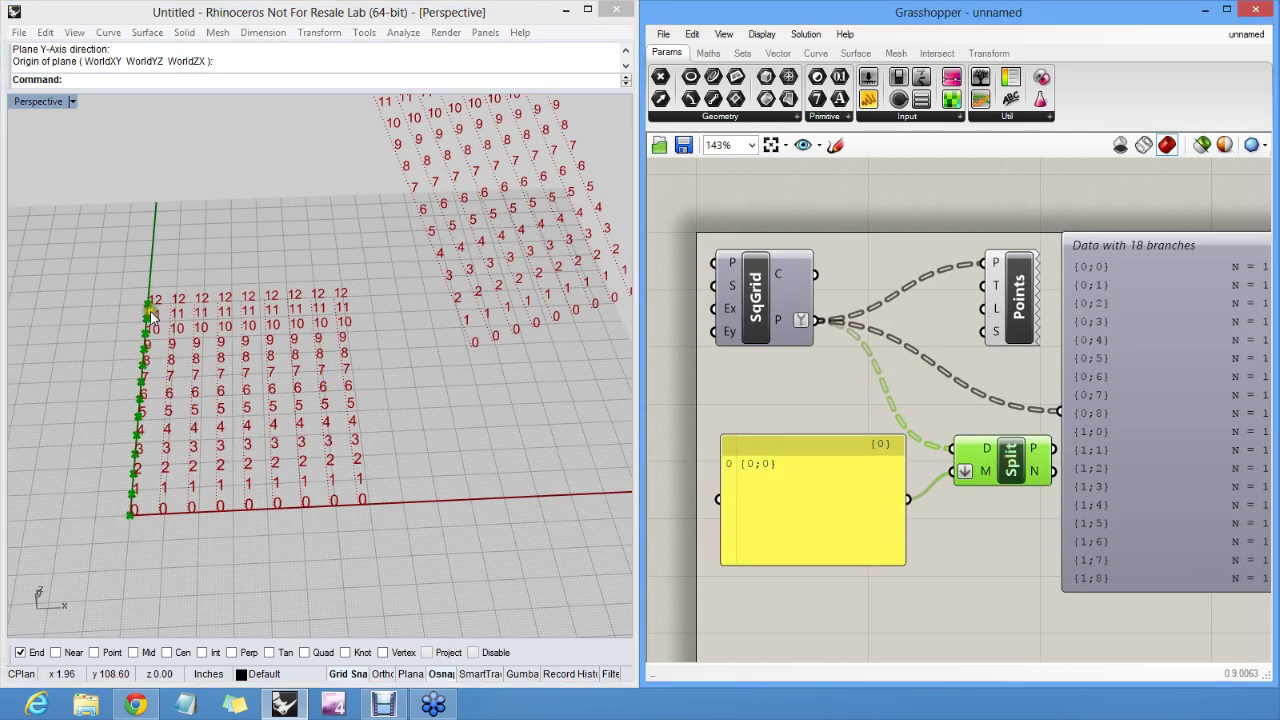
pyautogui.moveTo(497, 349); pyautogui.dragTo(477, 386, button='right')
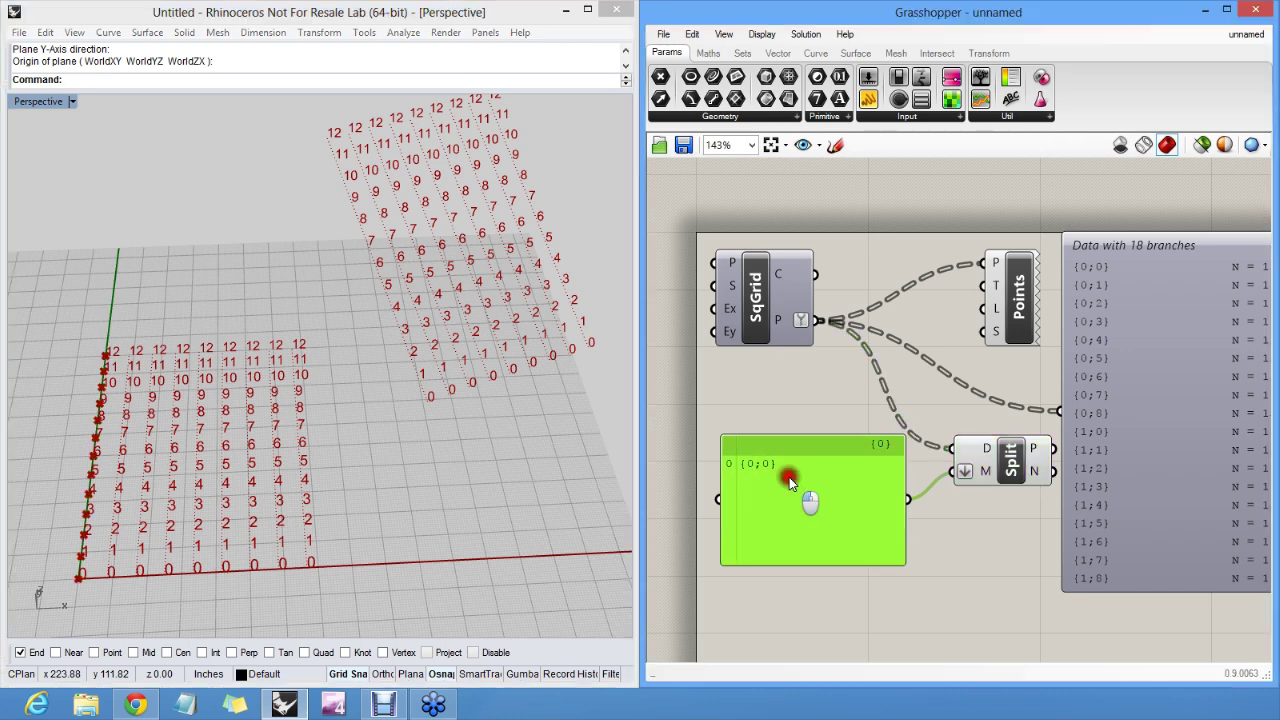
# Add the masks {0;2}, {0;4} and {0;6} on separate lines of the panel, and make the panel taller
pyautogui.doubleClick(806, 469)
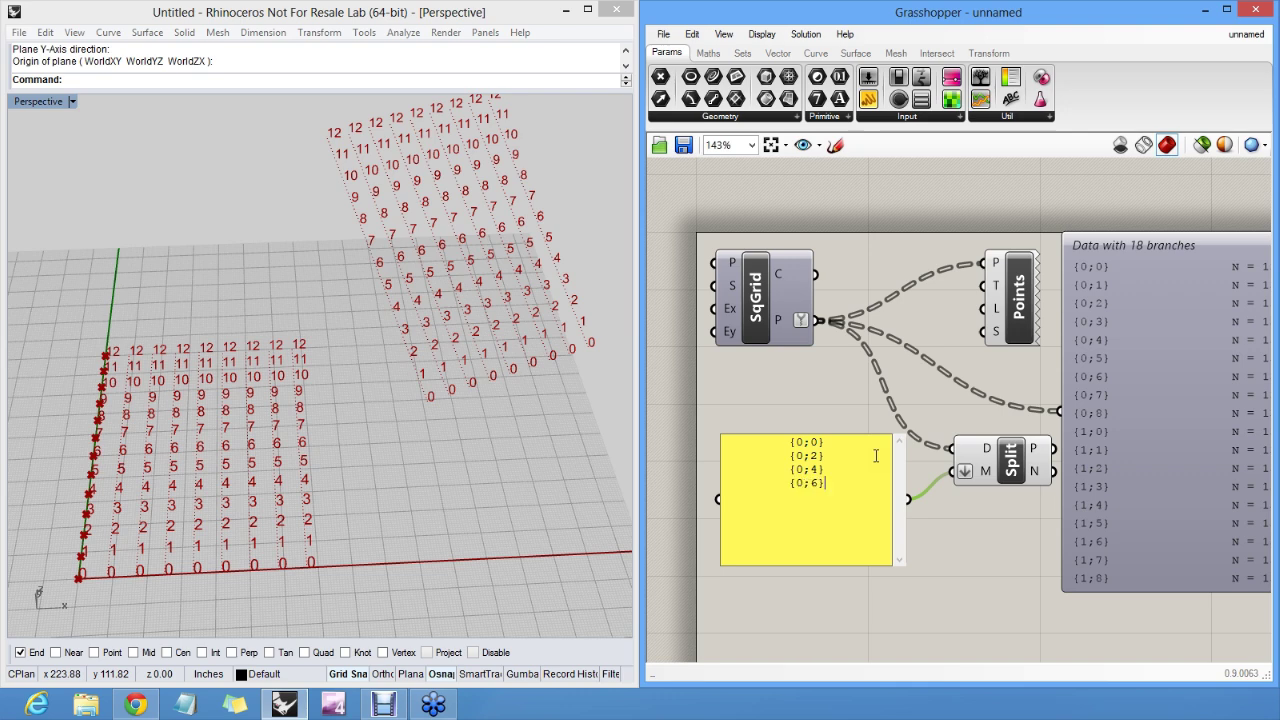
pyautogui.click(845, 425)
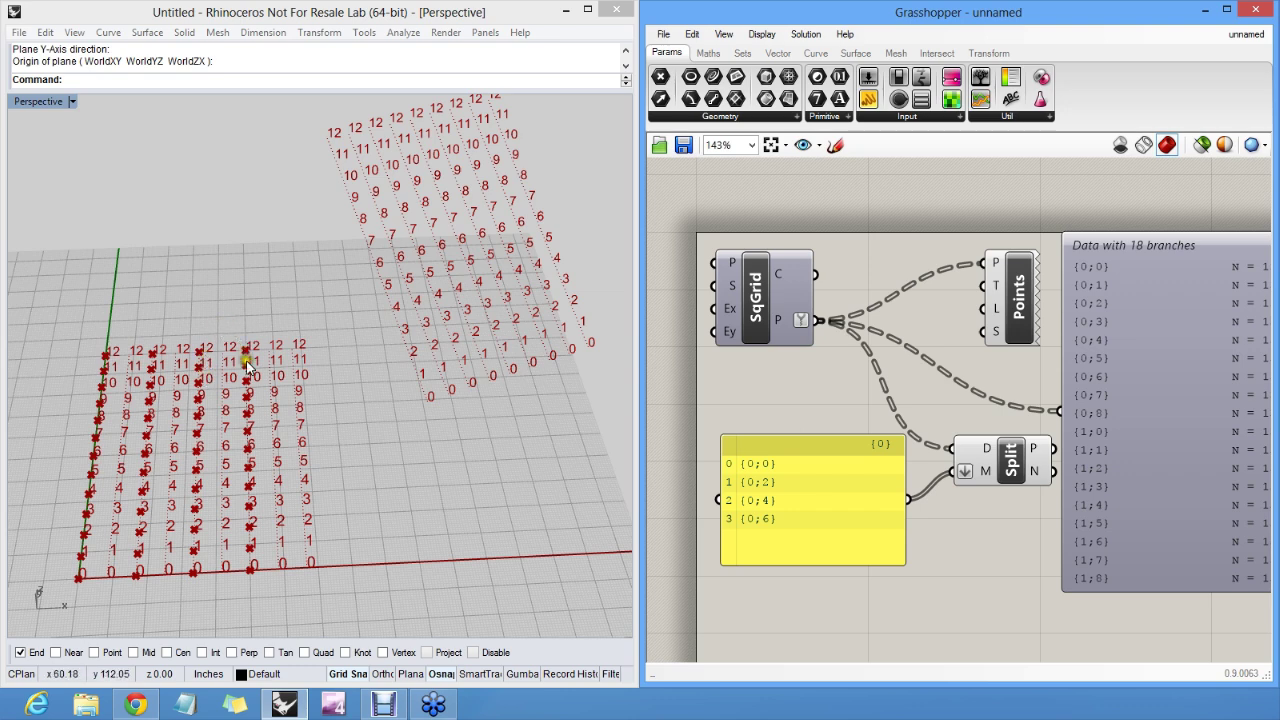
pyautogui.moveTo(806, 435); pyautogui.dragTo(803, 361)
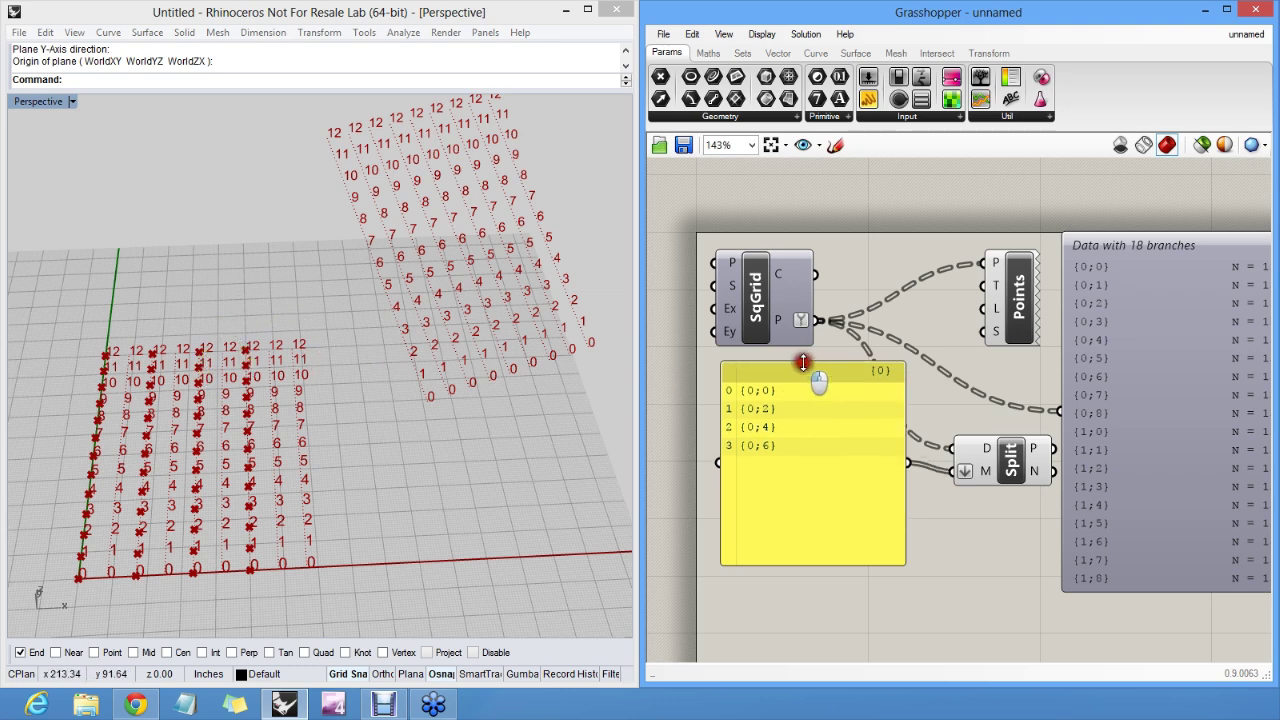
pyautogui.moveTo(792, 409); pyautogui.dragTo(792, 418)
# Add the masks {0;8}, {1;0}, {1;2}, {1;4}, {1;6} and {1;8} to the panel, and enlarge it to fit the list
pyautogui.doubleClick(792, 418)
pyautogui.click(843, 466)
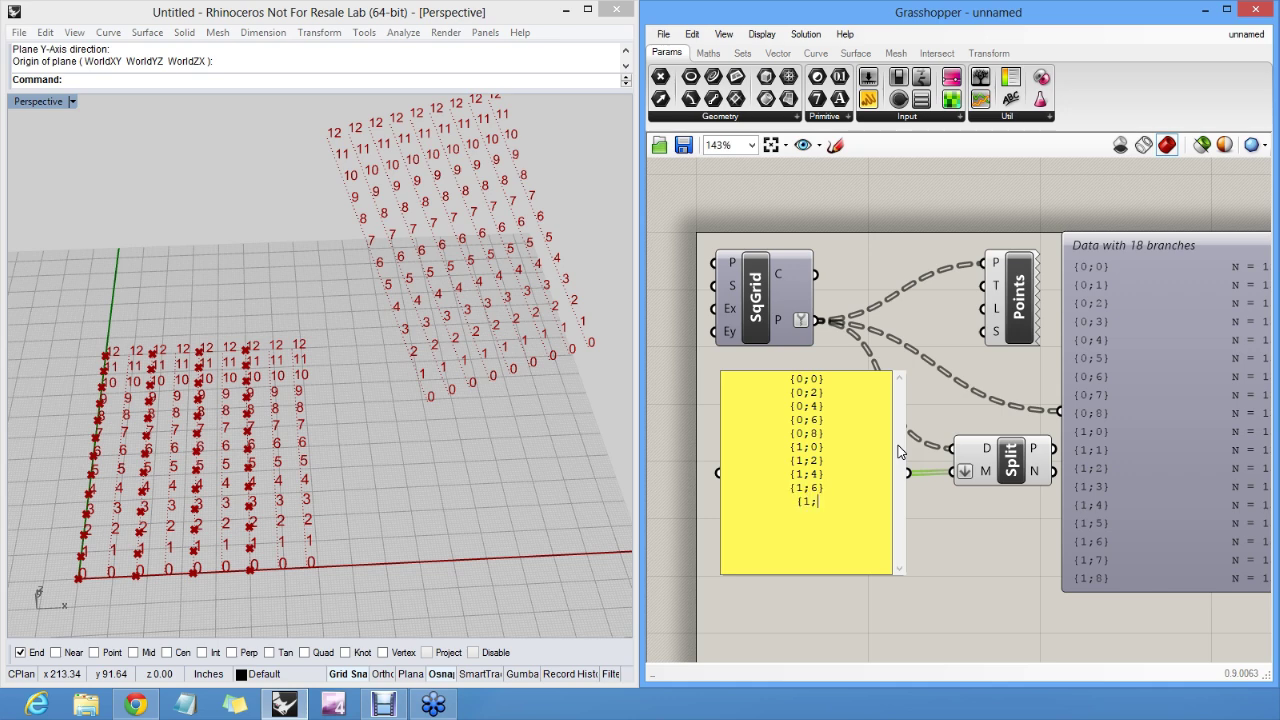
pyautogui.click(945, 529)
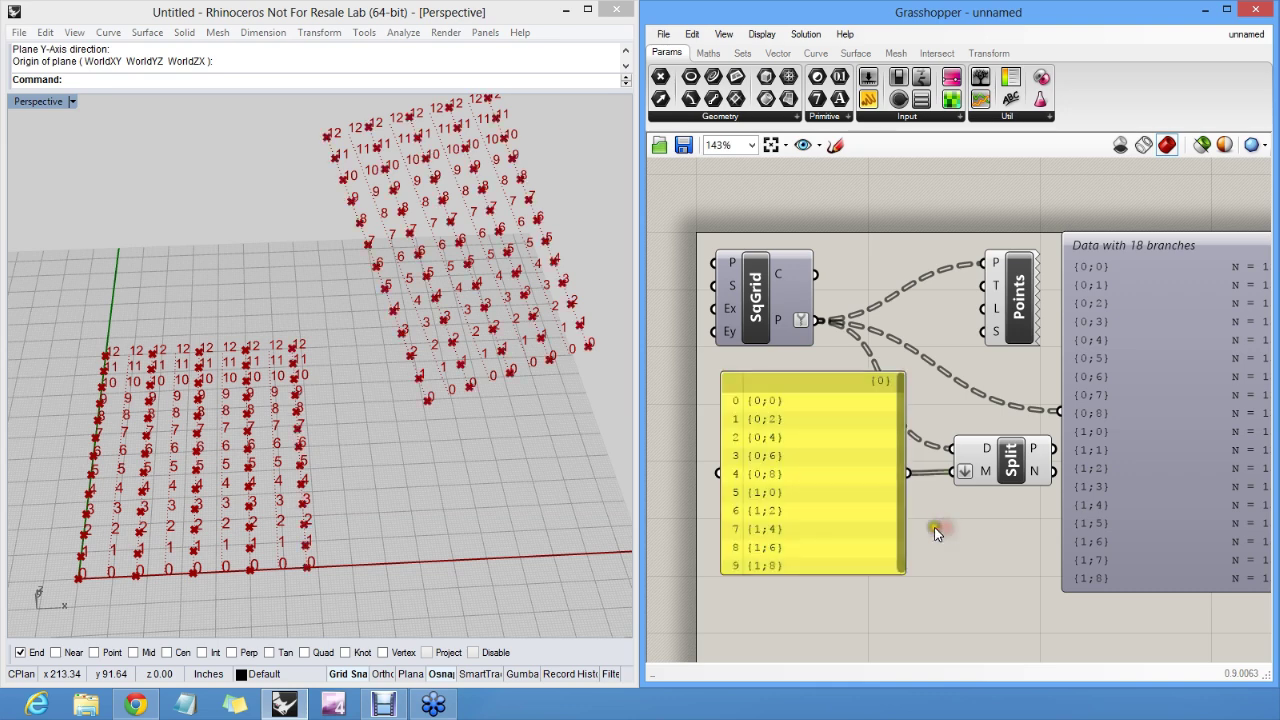
pyautogui.moveTo(853, 572); pyautogui.dragTo(846, 594)
pyautogui.click(909, 529)
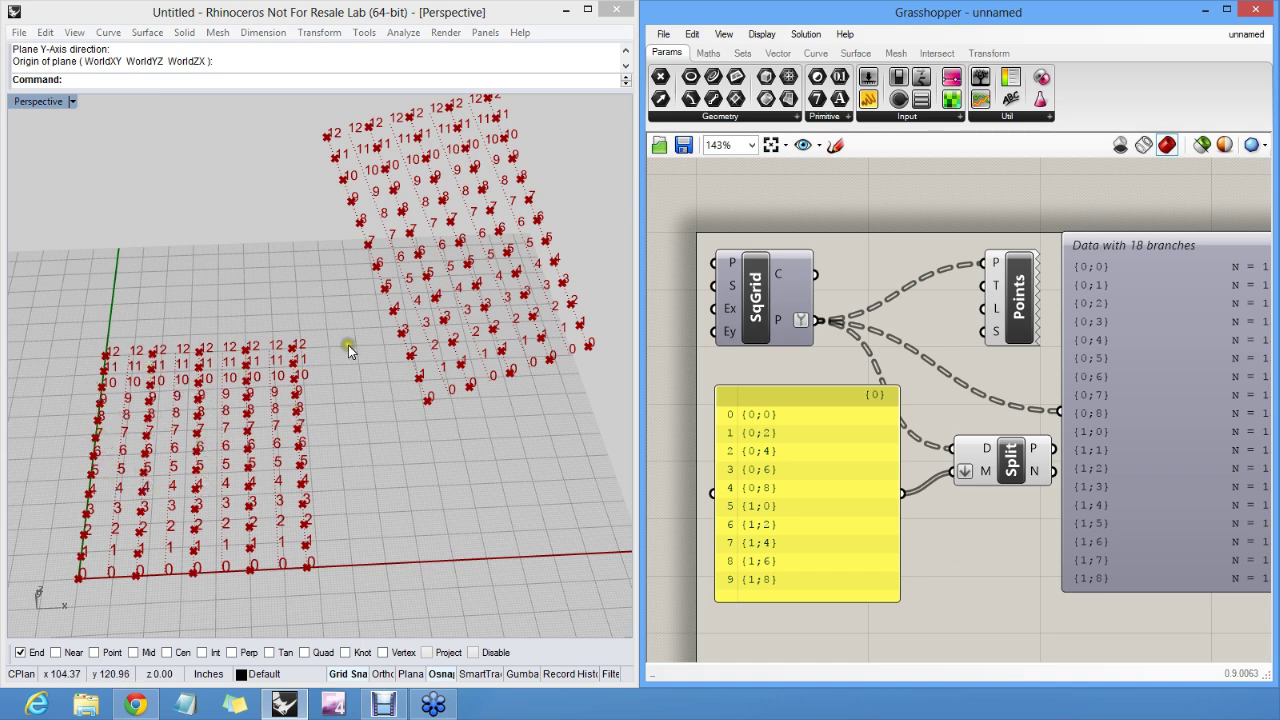
# Inspect the alternating columns on both grids in the viewport and the list of masks received by the Split component
pyautogui.moveTo(500, 251); pyautogui.dragTo(466, 263, button='right')
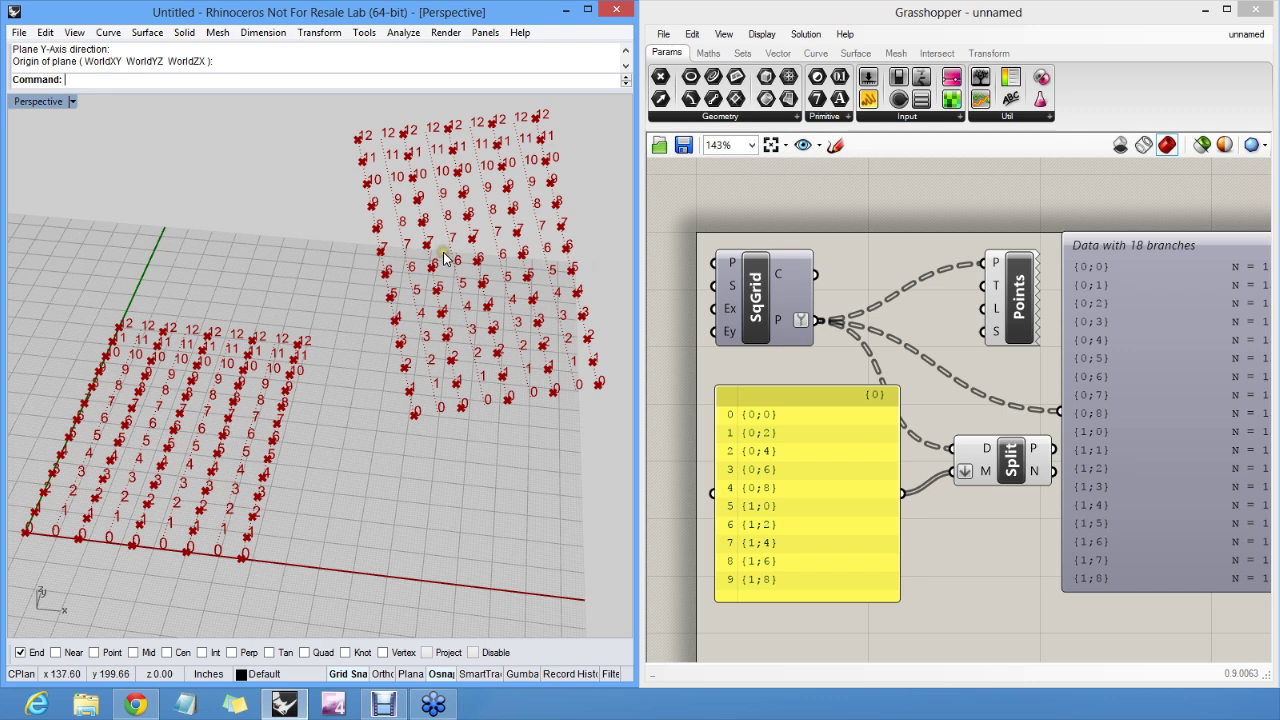
pyautogui.moveTo(408, 362); pyautogui.dragTo(437, 366, button='right')
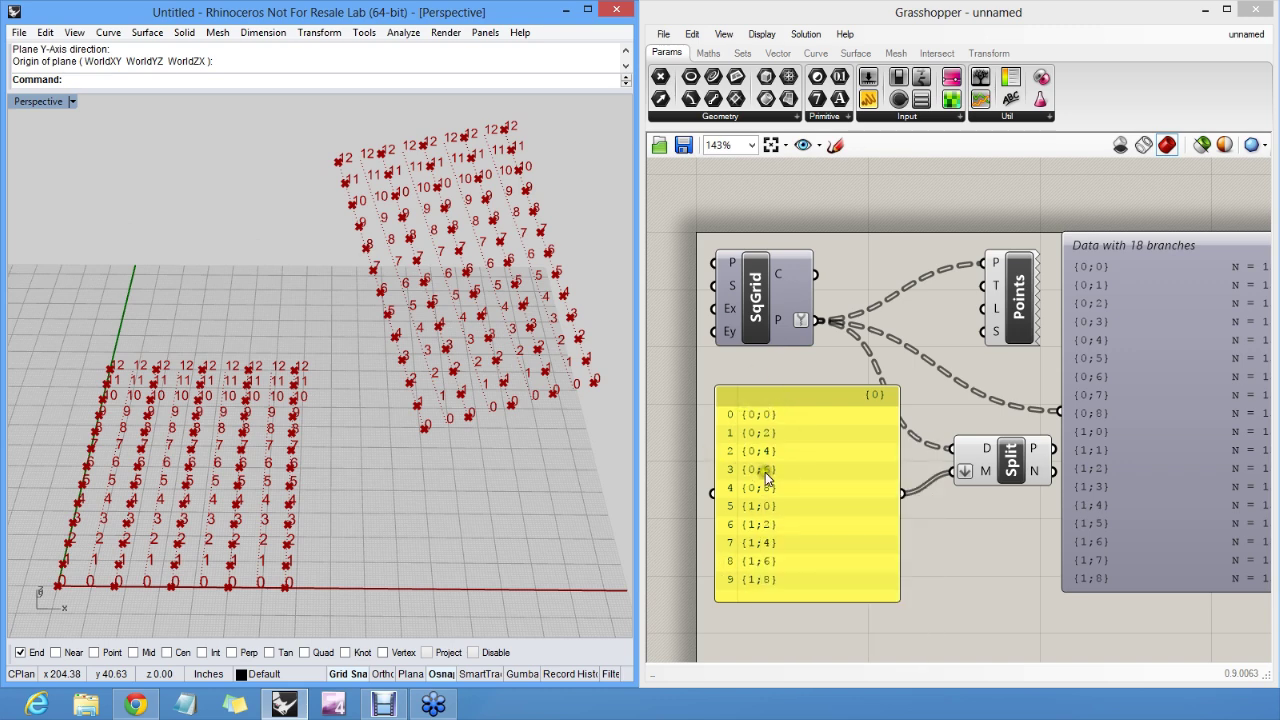
pyautogui.scroll(2, 794, 449)
pyautogui.moveTo(792, 446); pyautogui.dragTo(809, 413, button='right')
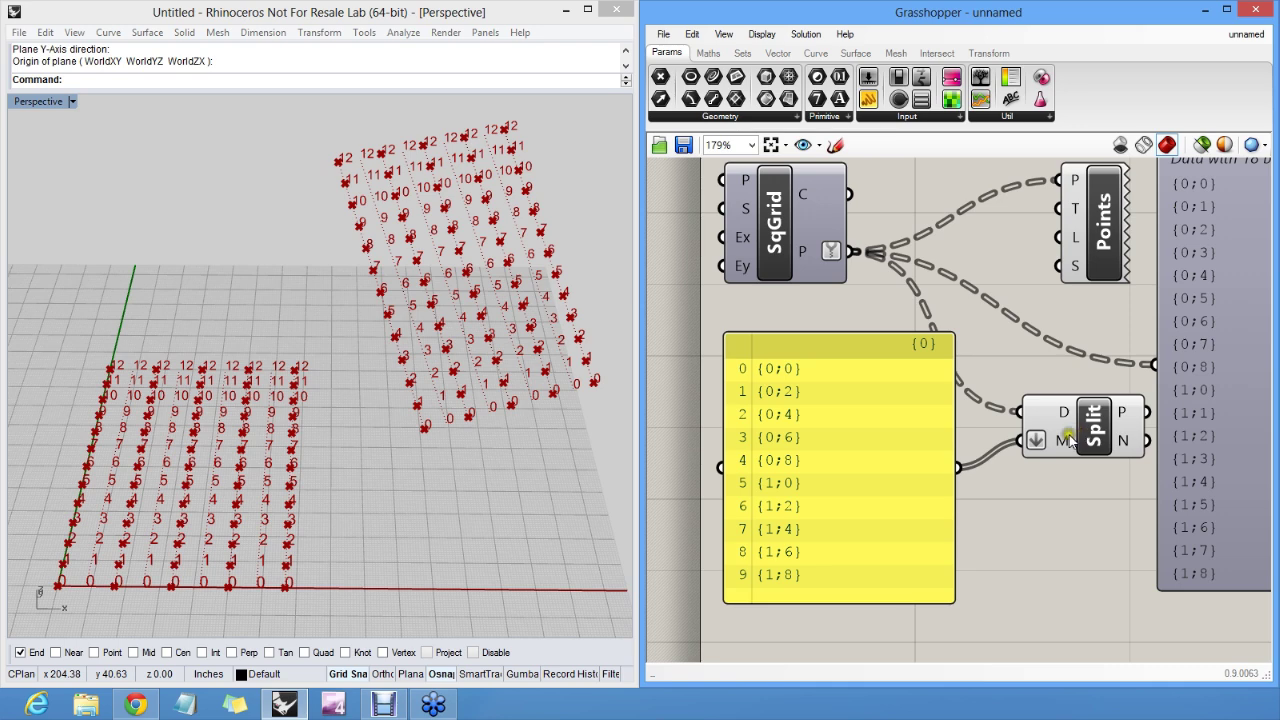
pyautogui.moveTo(1068, 441)
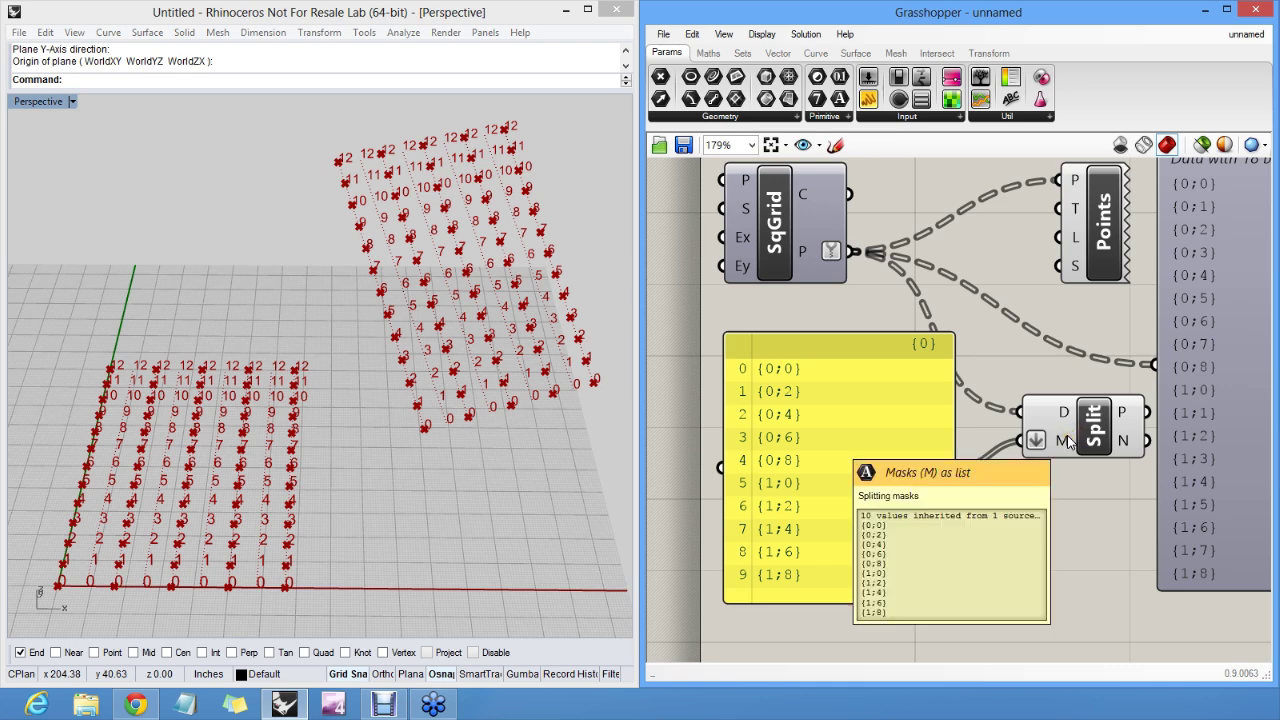
# Change the panel's first five masks to {0,1;0}, {0,1;2}, {0,1;4}, {0,1;6} and {0,1;8}
pyautogui.doubleClick(815, 400)
pyautogui.click(815, 400)
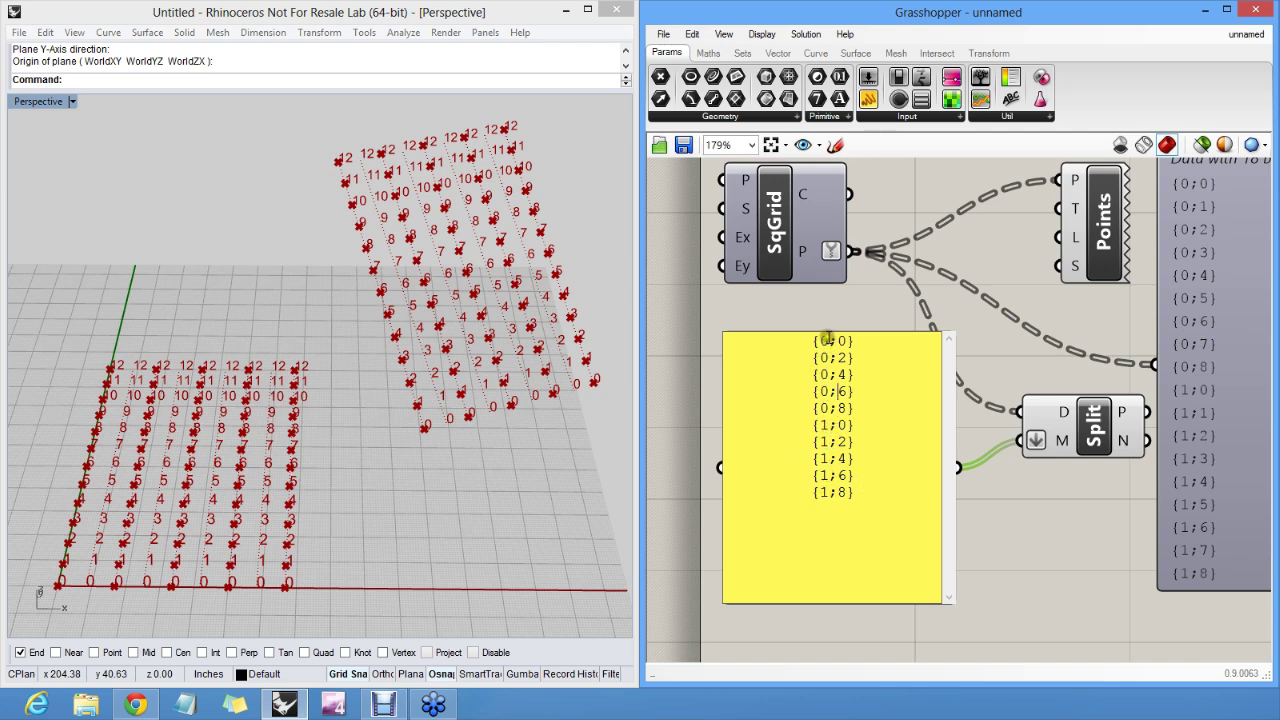
pyautogui.click(828, 340)
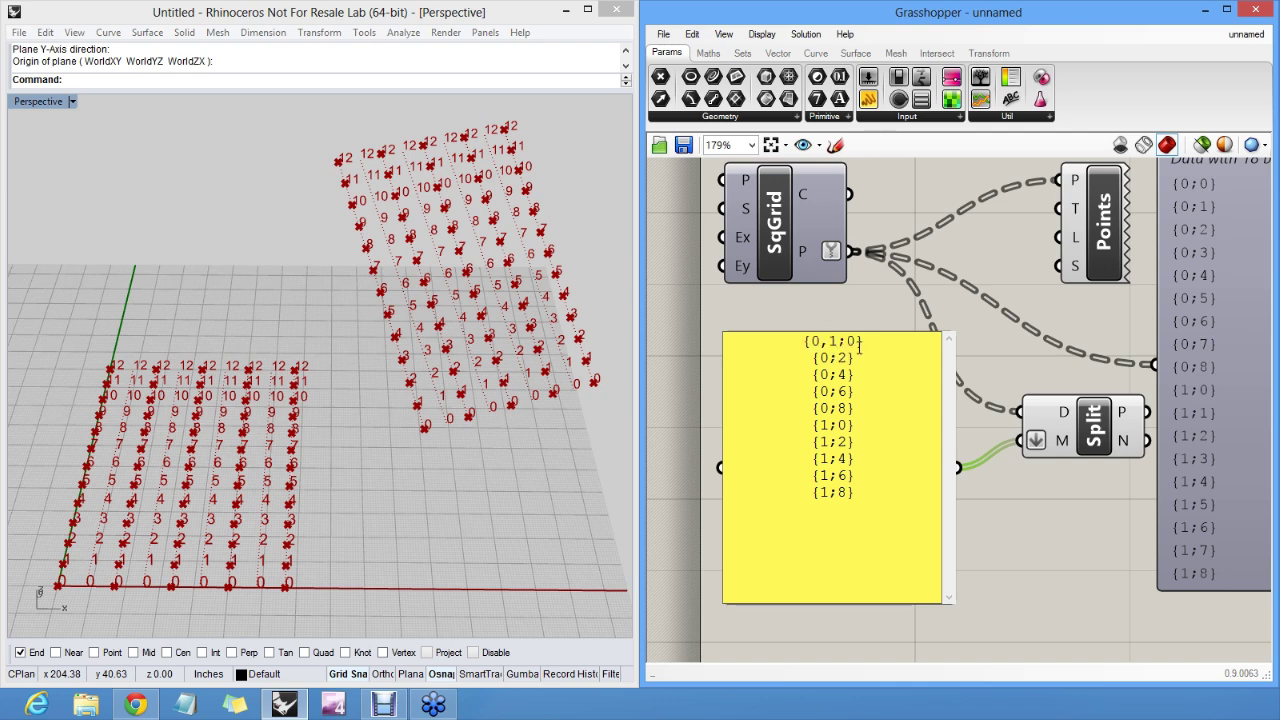
pyautogui.moveTo(835, 340)
pyautogui.mouseDown()
pyautogui.moveTo(814, 340)
pyautogui.moveTo(822, 355)
pyautogui.mouseUp()
pyautogui.write(',1')
pyautogui.click(820, 374)
pyautogui.write(',1')
pyautogui.click(820, 391)
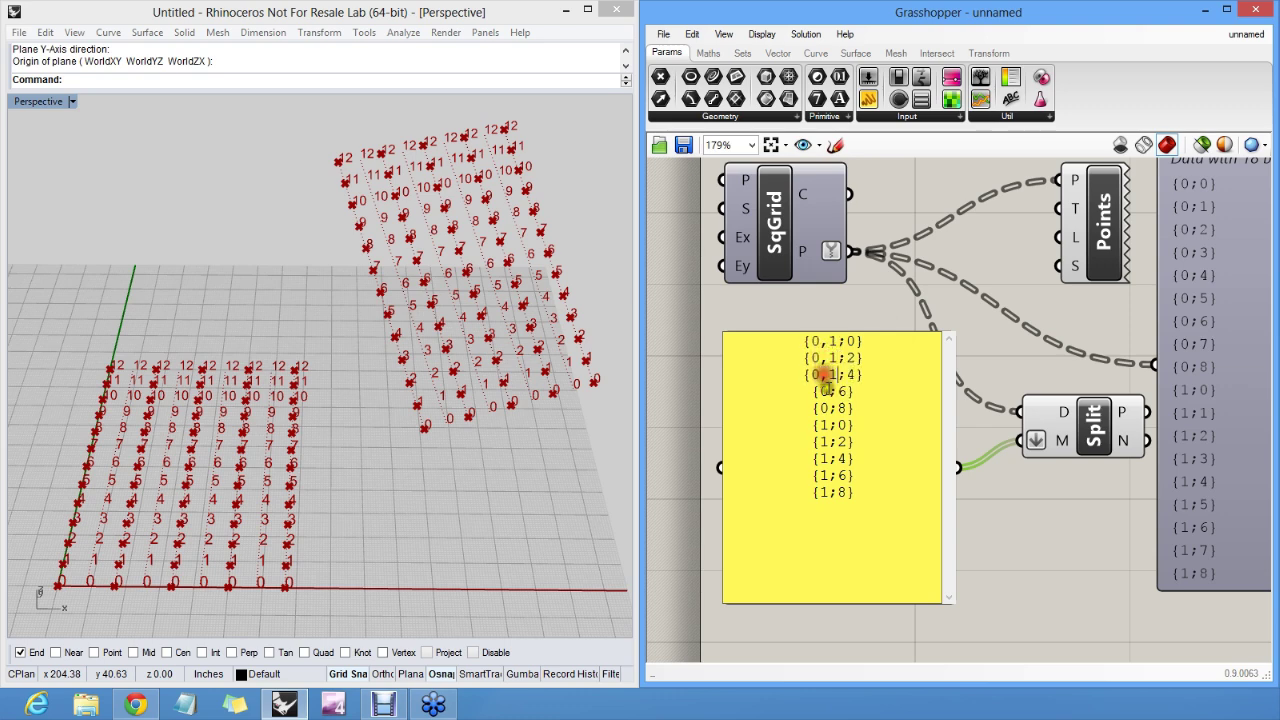
pyautogui.write(',1')
pyautogui.click(820, 408)
pyautogui.write(',1')
# Delete the five masks from {1;0} to {1;8} from the panel and apply the edited list
pyautogui.moveTo(860, 494); pyautogui.dragTo(772, 431)
pyautogui.press('Delete')
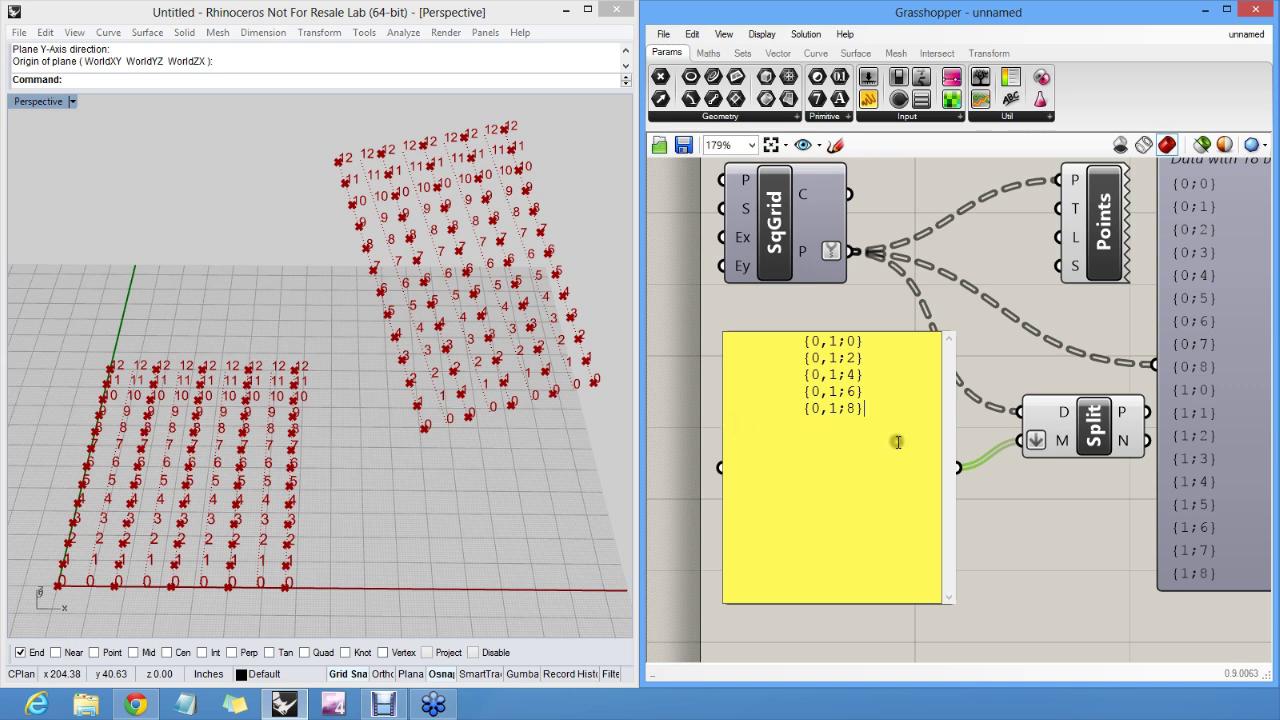
pyautogui.press('BackSpace')
pyautogui.click(984, 354)
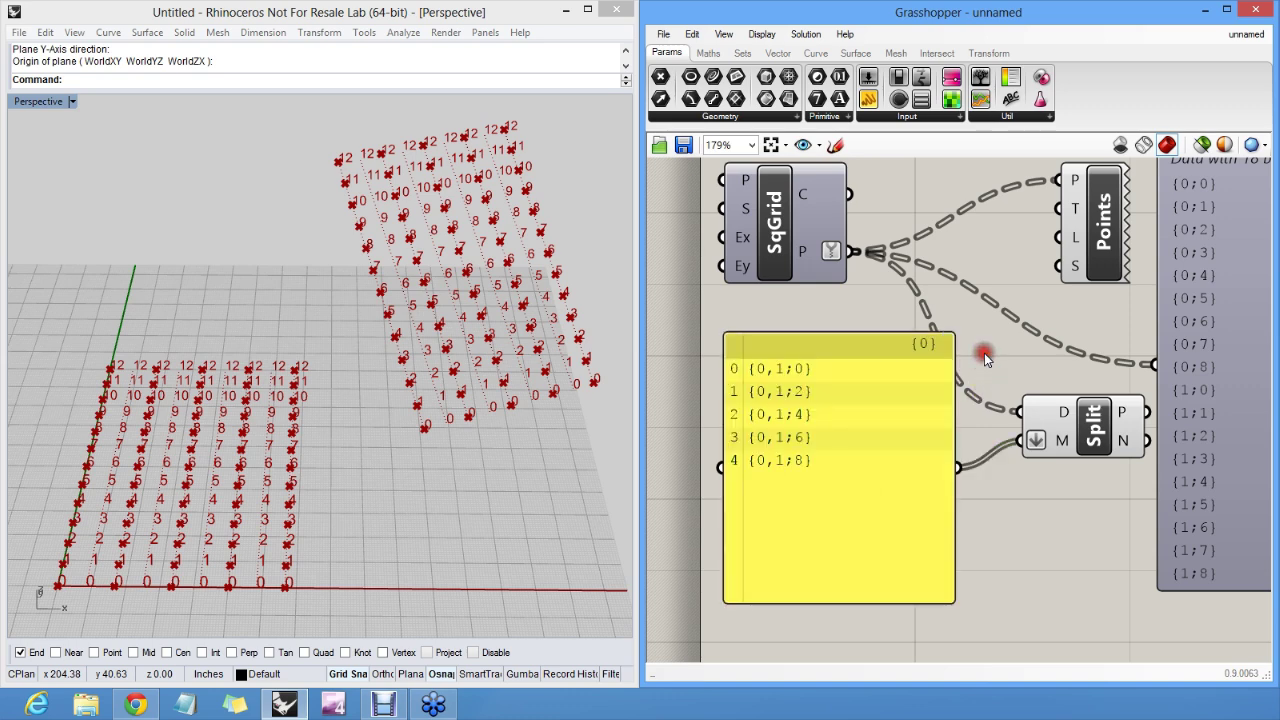
# Enclose 0,1 in parentheses in the panel's first three masks, making them {(0,1);0}, {(0,1);2} and {(0,1);4}
pyautogui.doubleClick(789, 432)
pyautogui.click(810, 341)
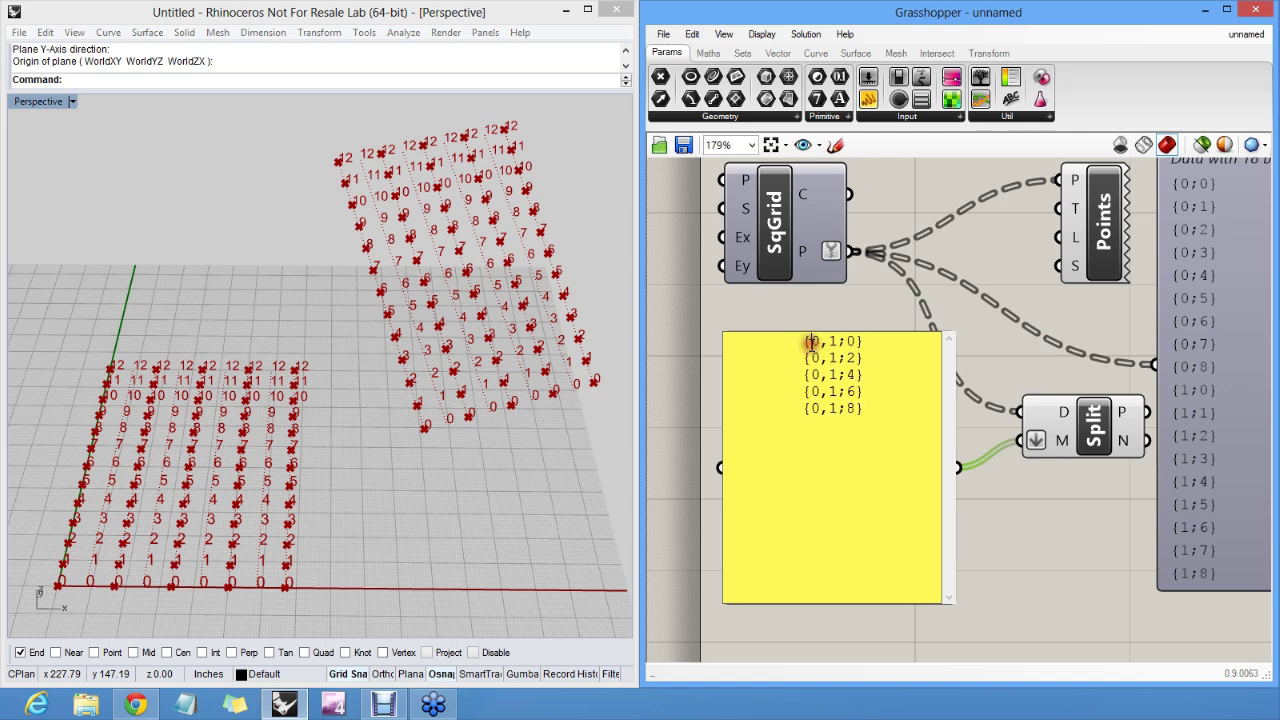
pyautogui.write('(')
pyautogui.click(838, 343)
pyautogui.write(')')
pyautogui.write(')')
pyautogui.click(814, 355)
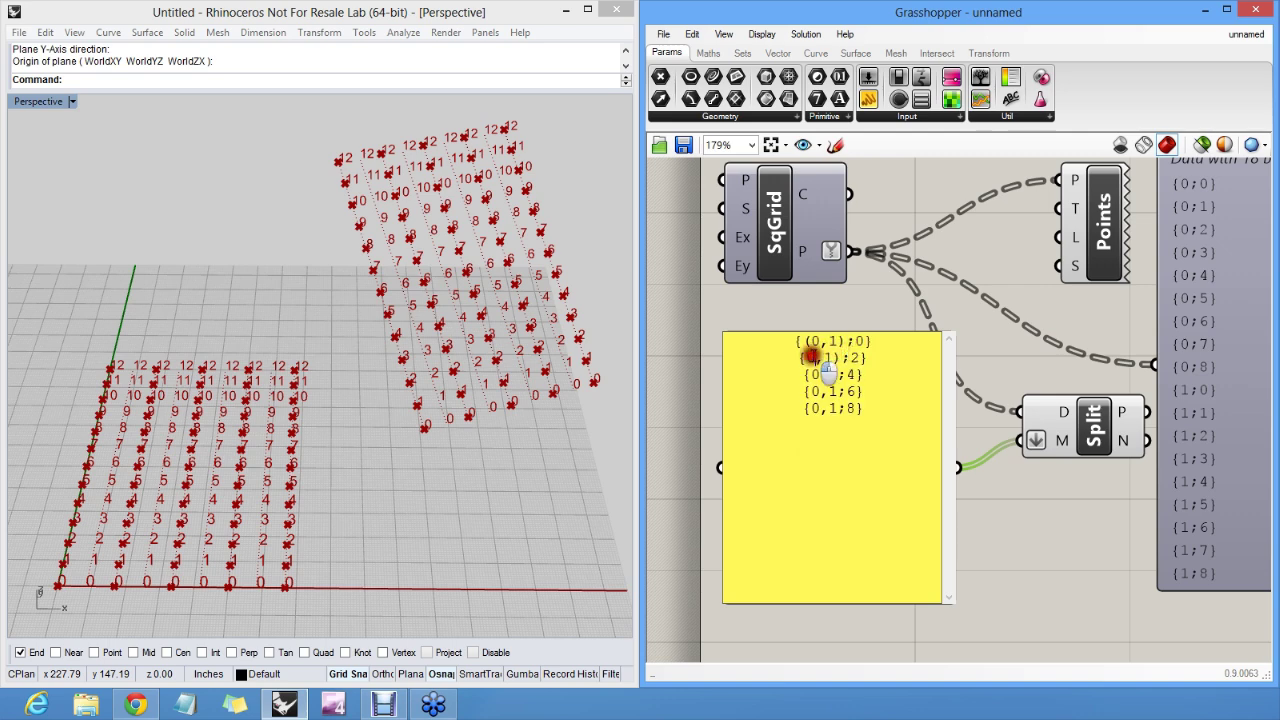
pyautogui.click(808, 355)
pyautogui.write('(')
pyautogui.click(808, 374)
pyautogui.write('(')
pyautogui.click(836, 374)
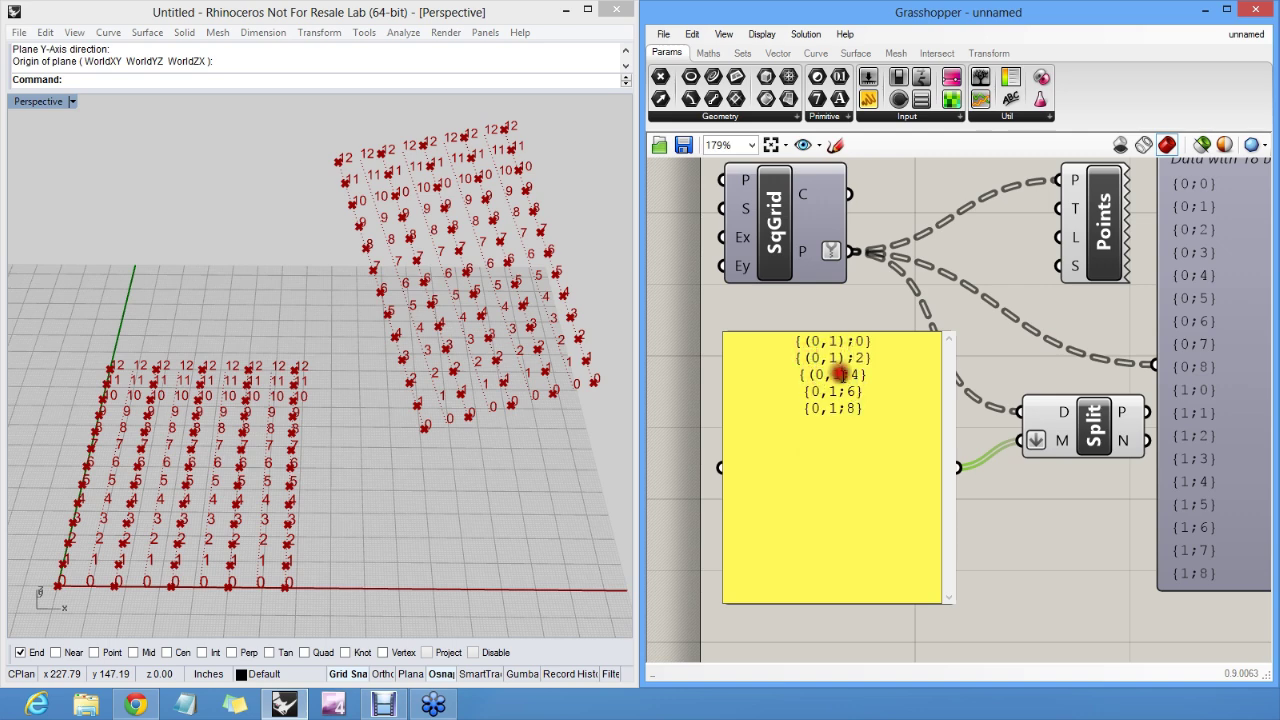
pyautogui.write(')')
# Enclose 0,1 in parentheses in the last two masks, making them {(0,1);6} and {(0,1);8}, and apply the panel's text
pyautogui.click(836, 391)
pyautogui.write(')')
pyautogui.click(806, 391)
pyautogui.write('(')
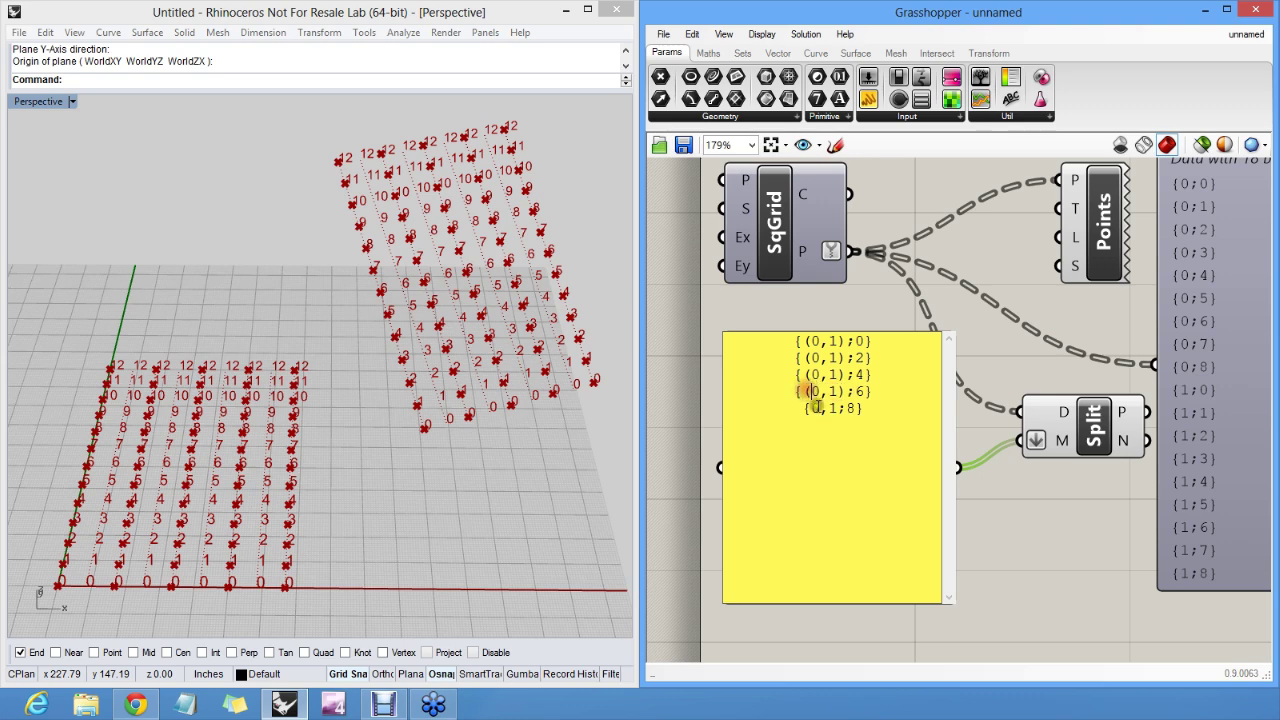
pyautogui.click(806, 408)
pyautogui.write('(')
pyautogui.click(836, 408)
pyautogui.write(')')
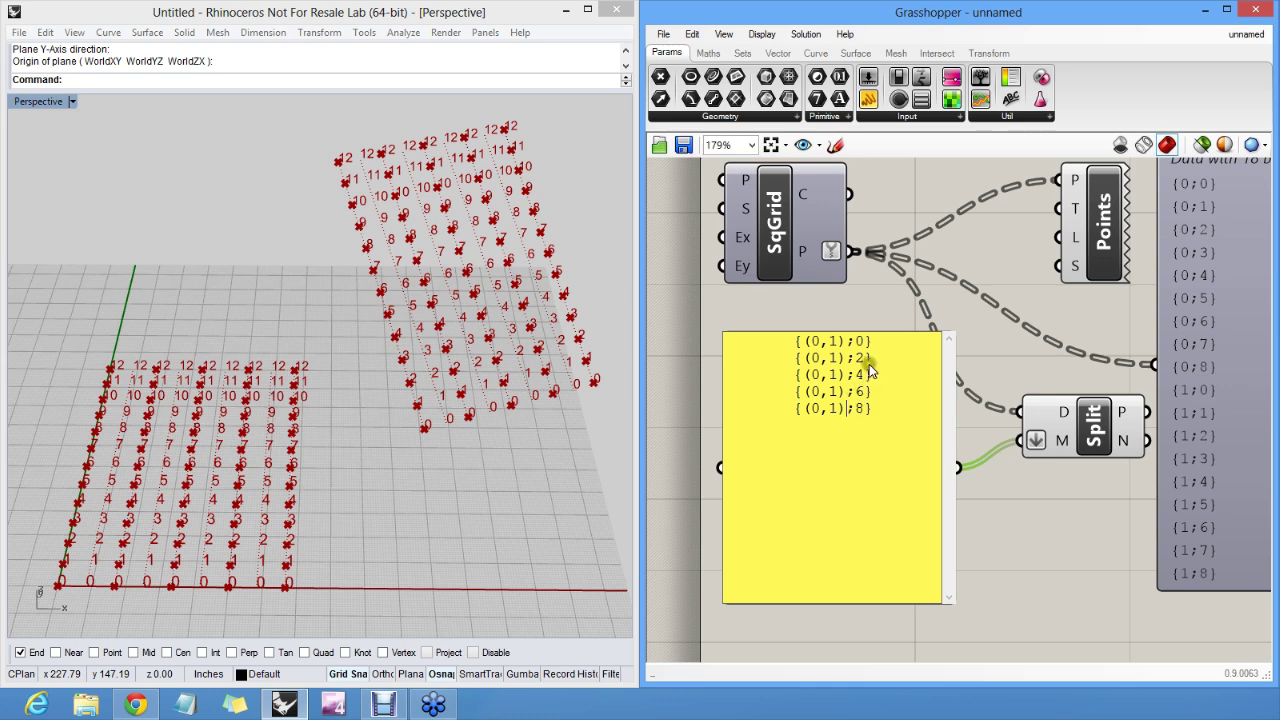
pyautogui.click(862, 322)
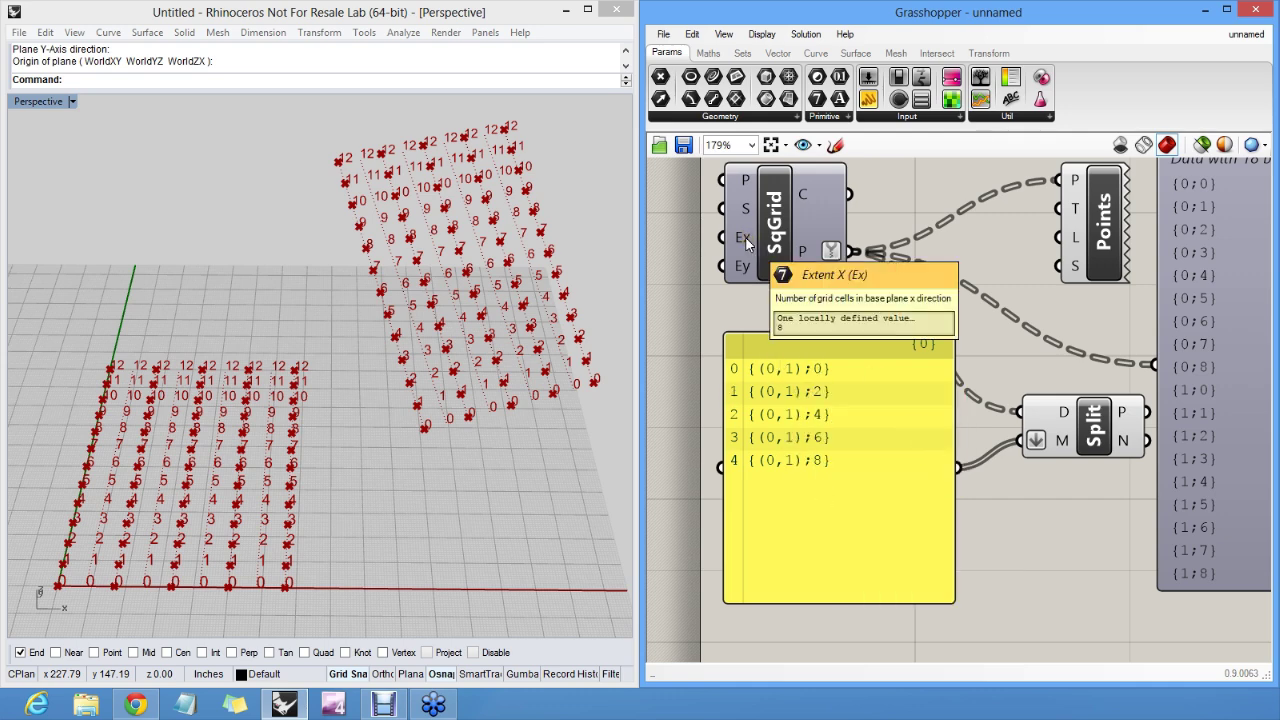
# Set multiple planes for the SqGrid's P input, defining WorldXY and a rotated plane at the second grid's origin corner
pyautogui.rightClick(744, 181)
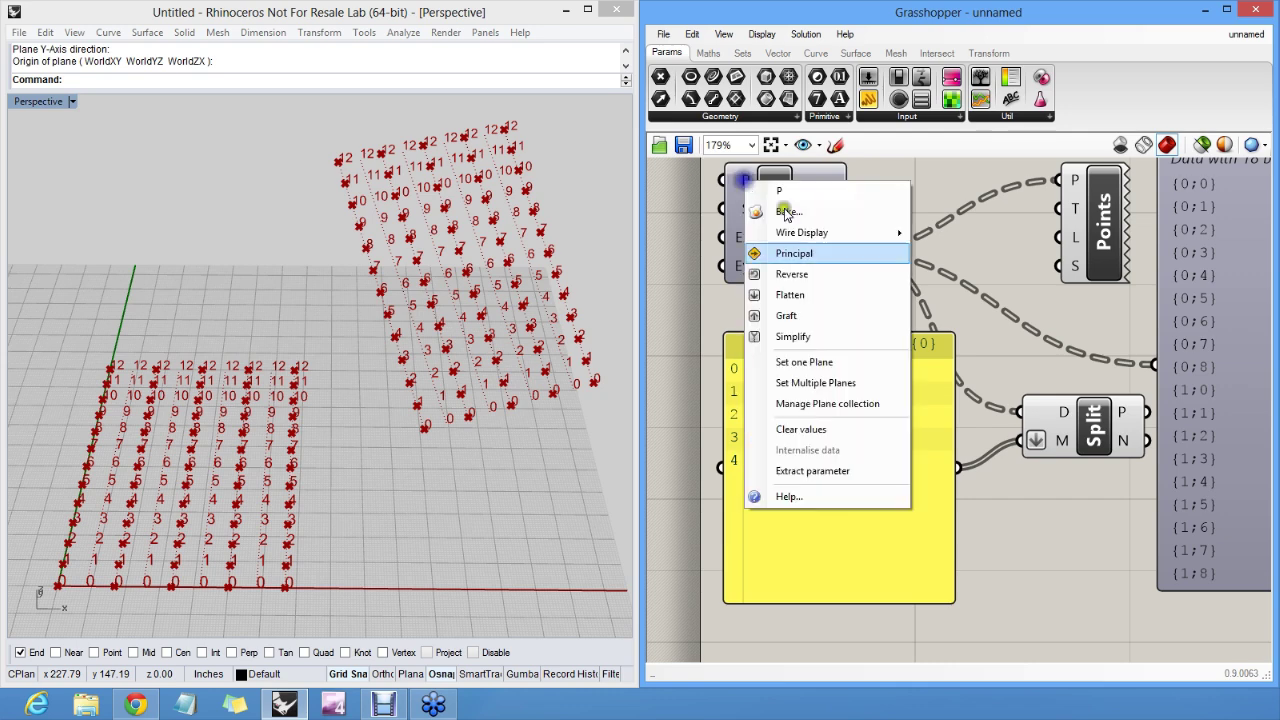
pyautogui.click(815, 383)
pyautogui.click(104, 79)
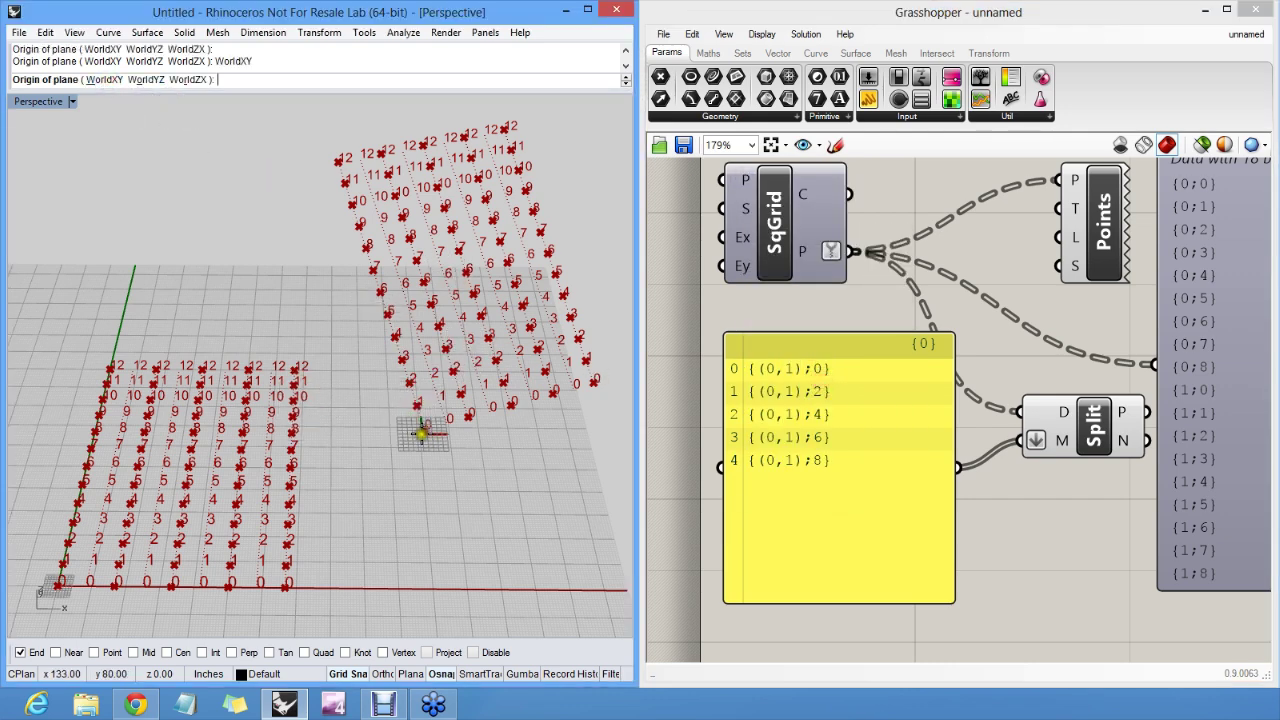
pyautogui.click(425, 425)
pyautogui.click(478, 425)
pyautogui.click(381, 348)
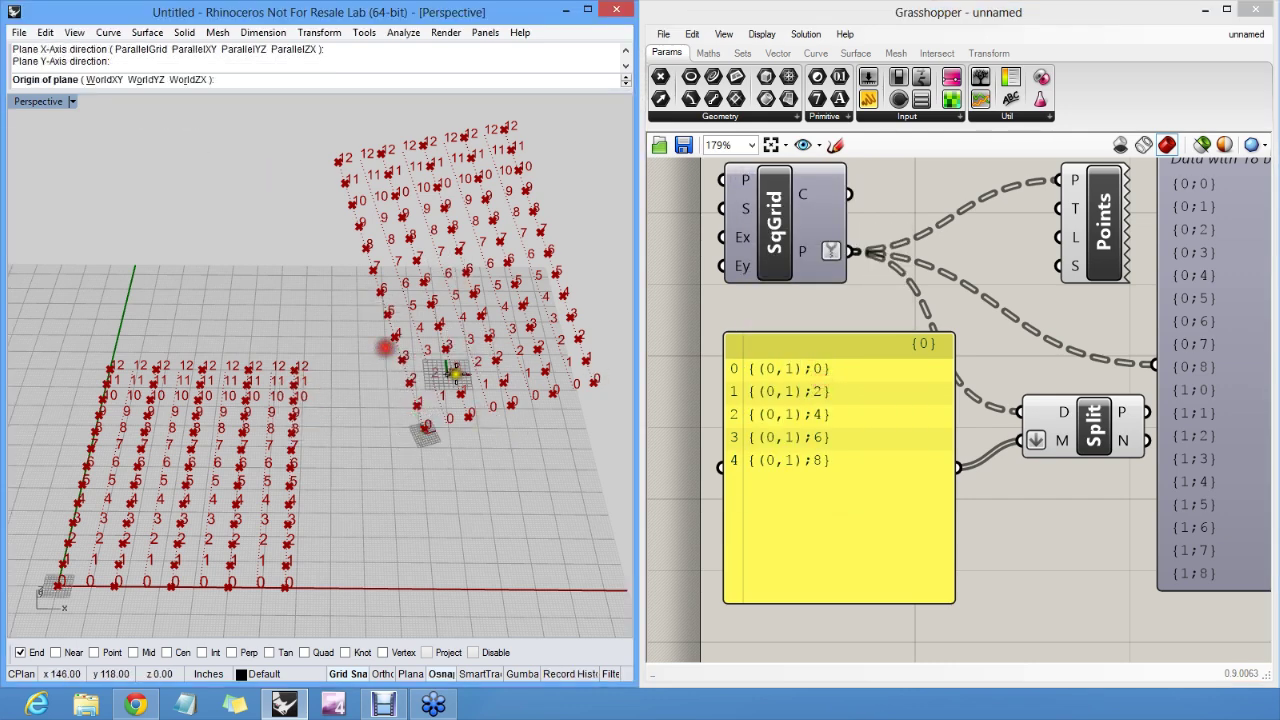
# Place a third rotated plane in open space beside the two grids and finish the plane collection
pyautogui.scroll(-3, 440, 372)
pyautogui.click(430, 460)
pyautogui.click(398, 506)
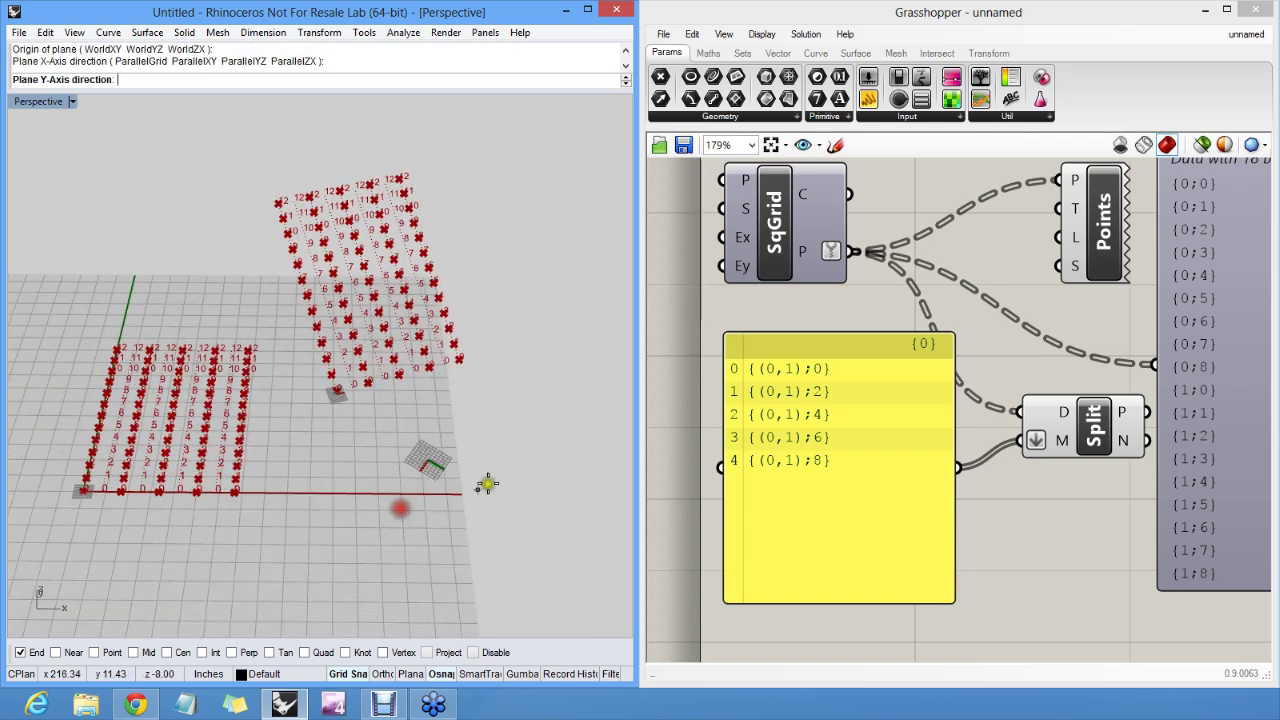
pyautogui.click(490, 443)
pyautogui.press('Return')
pyautogui.moveTo(462, 468); pyautogui.dragTo(355, 347, button='right')
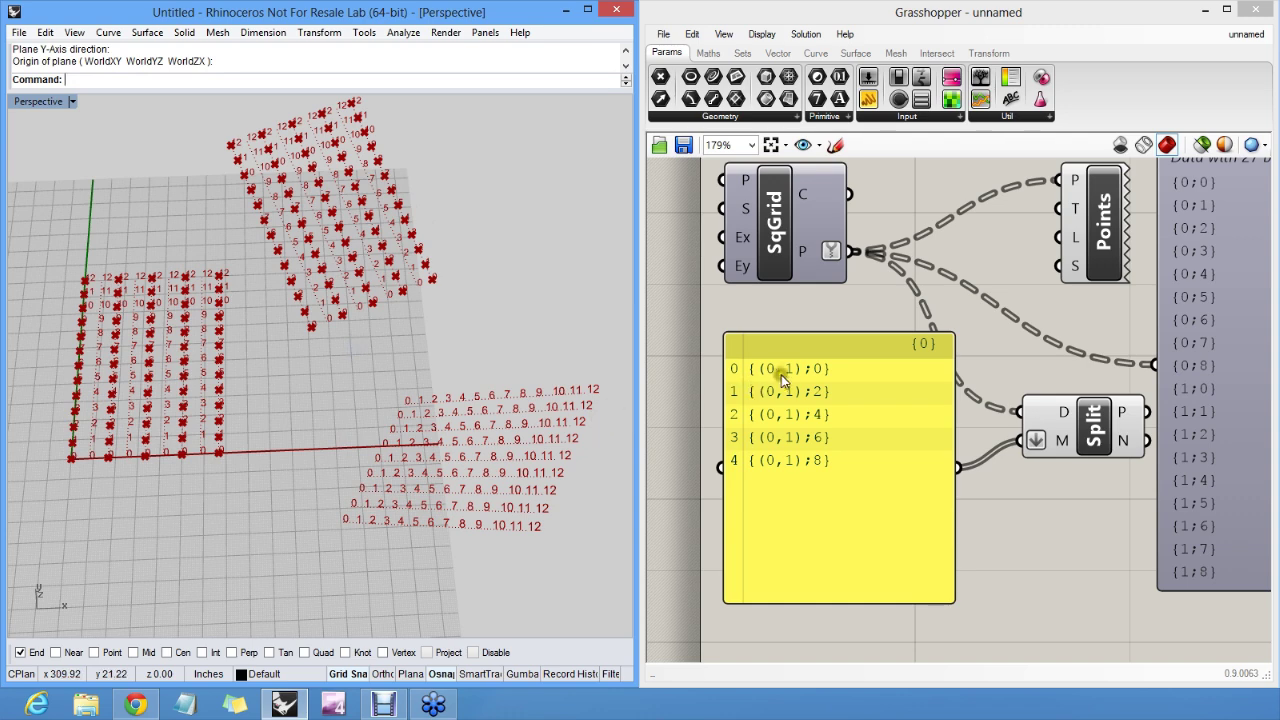
# Review the third grid's branches in the point tree listing, and try extending the first mask to {(0,1,2);0}
pyautogui.scroll(-3, 1057, 447)
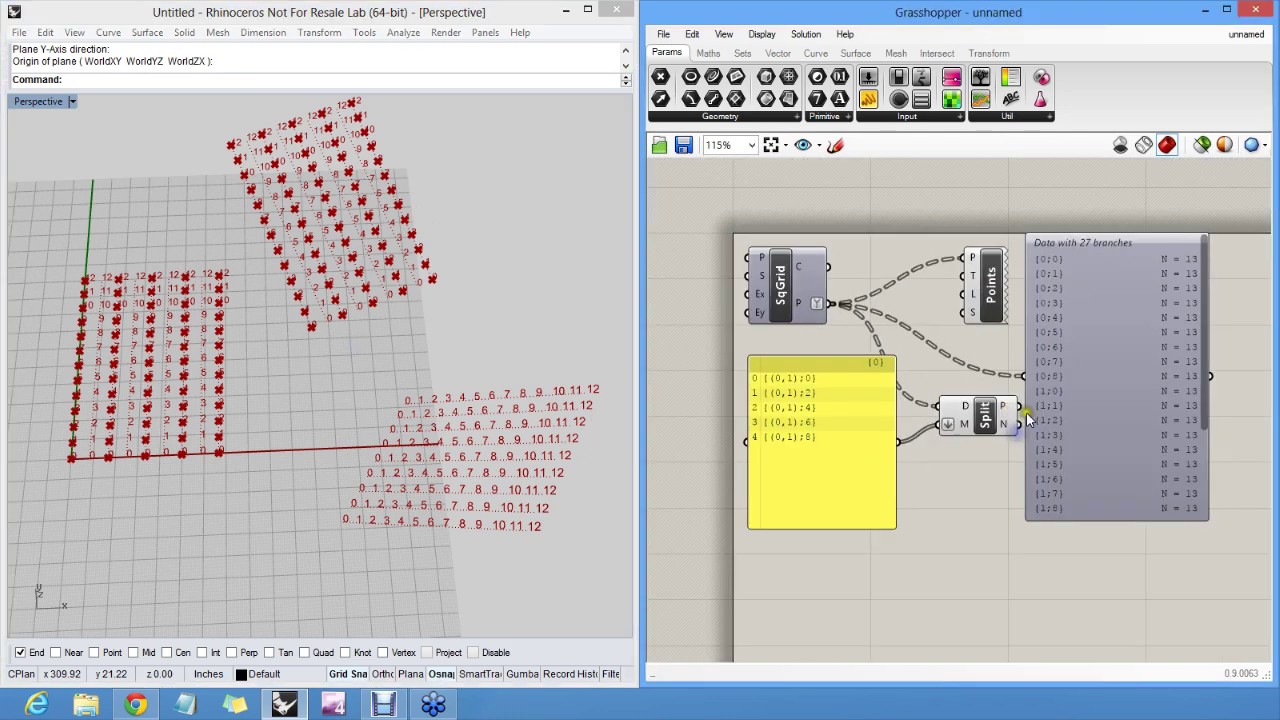
pyautogui.moveTo(1200, 388); pyautogui.dragTo(1171, 466)
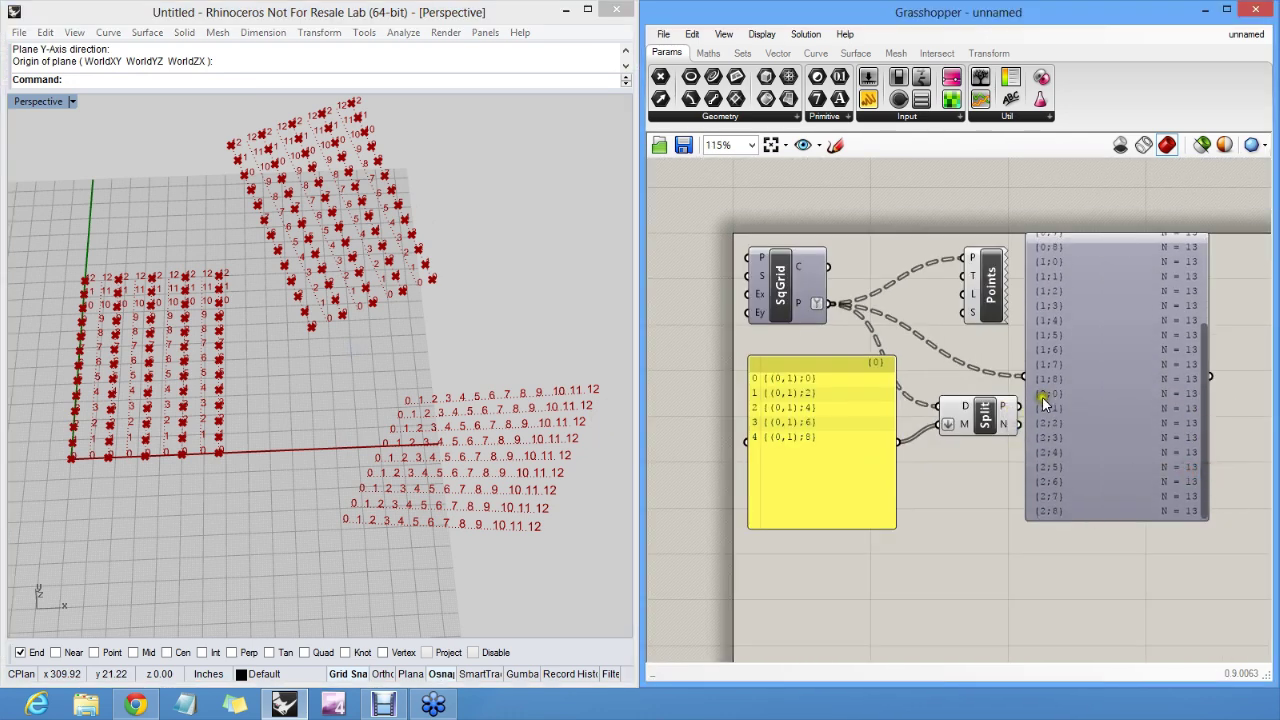
pyautogui.scroll(2, 1042, 392)
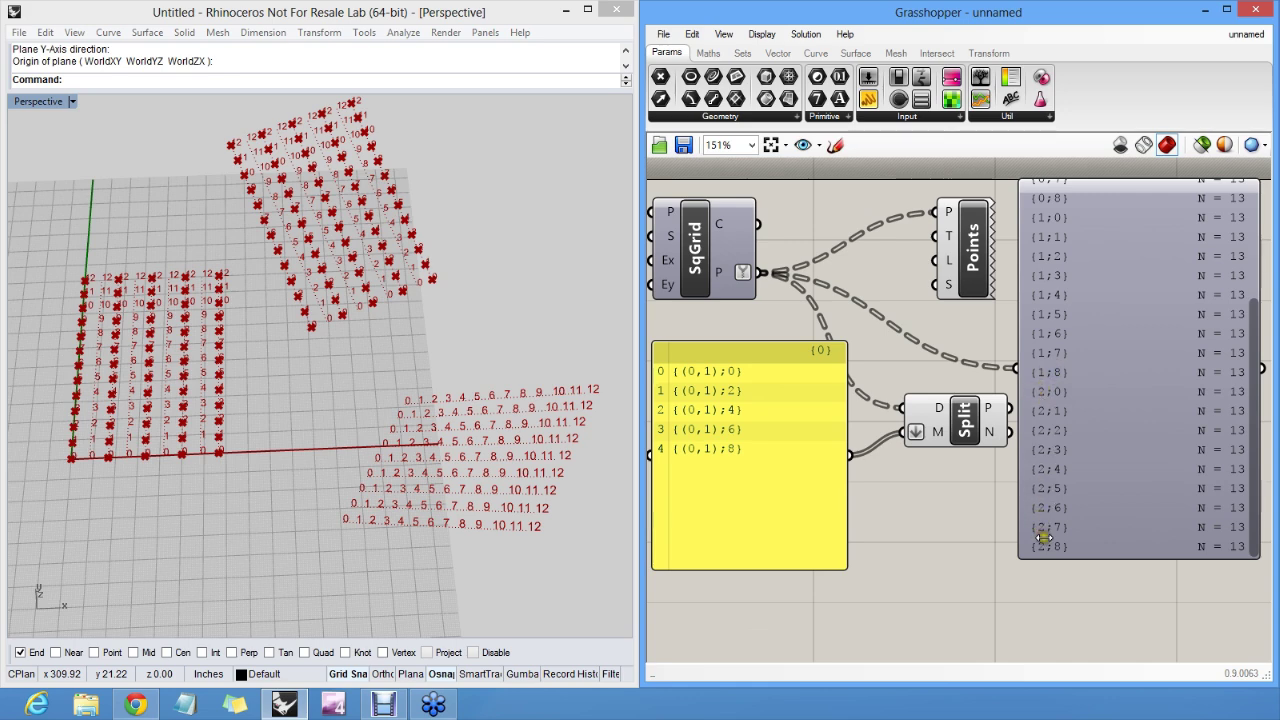
pyautogui.moveTo(823, 415); pyautogui.dragTo(958, 408, button='right')
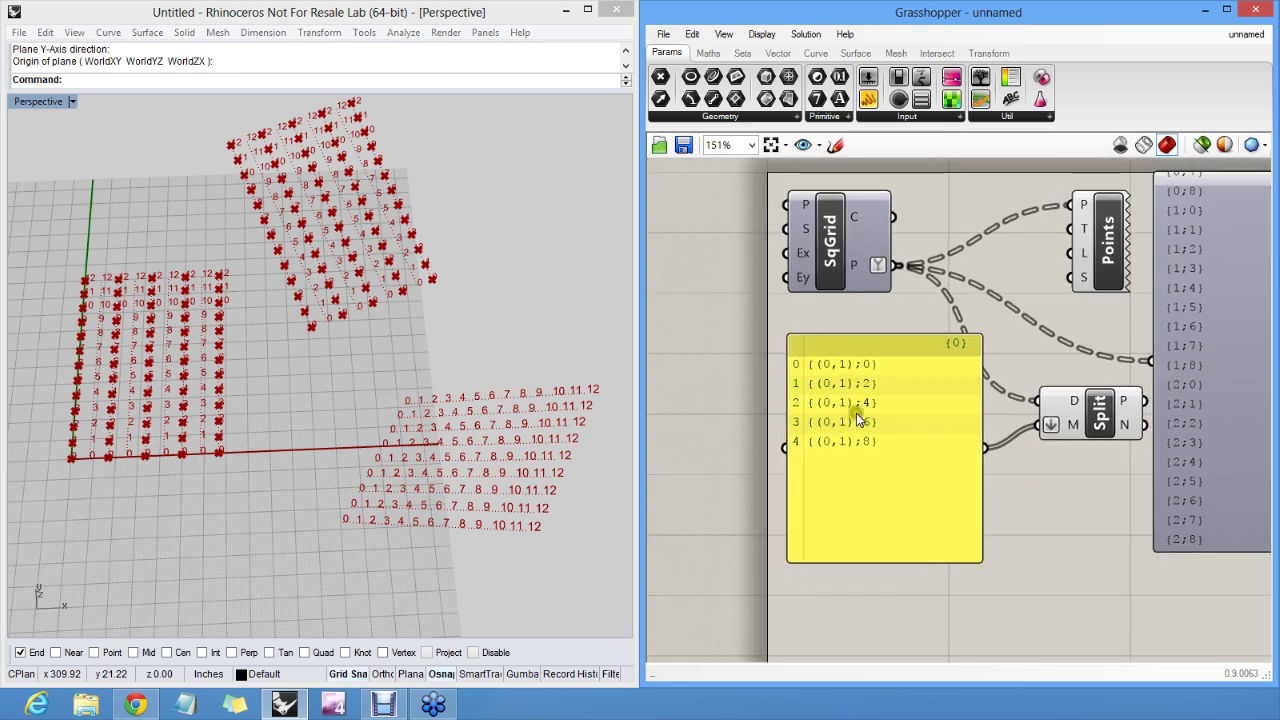
pyautogui.scroll(2, 838, 356)
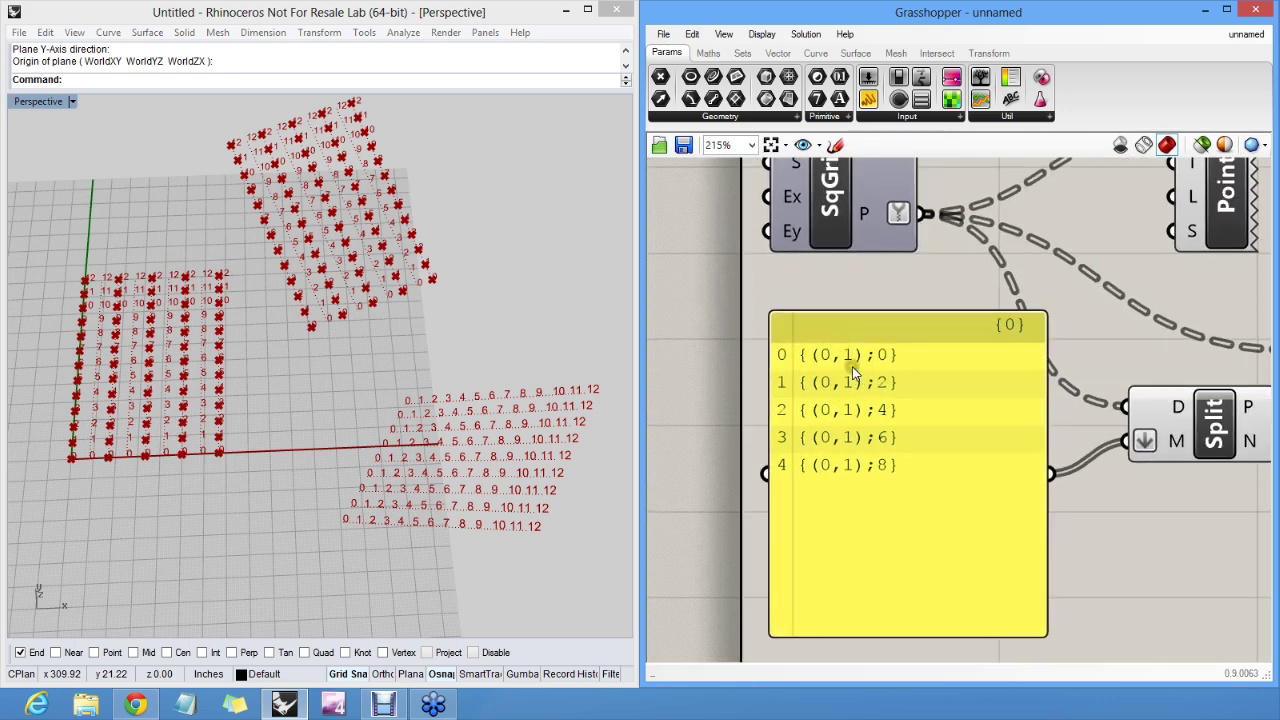
pyautogui.doubleClick(851, 364)
pyautogui.click(905, 321)
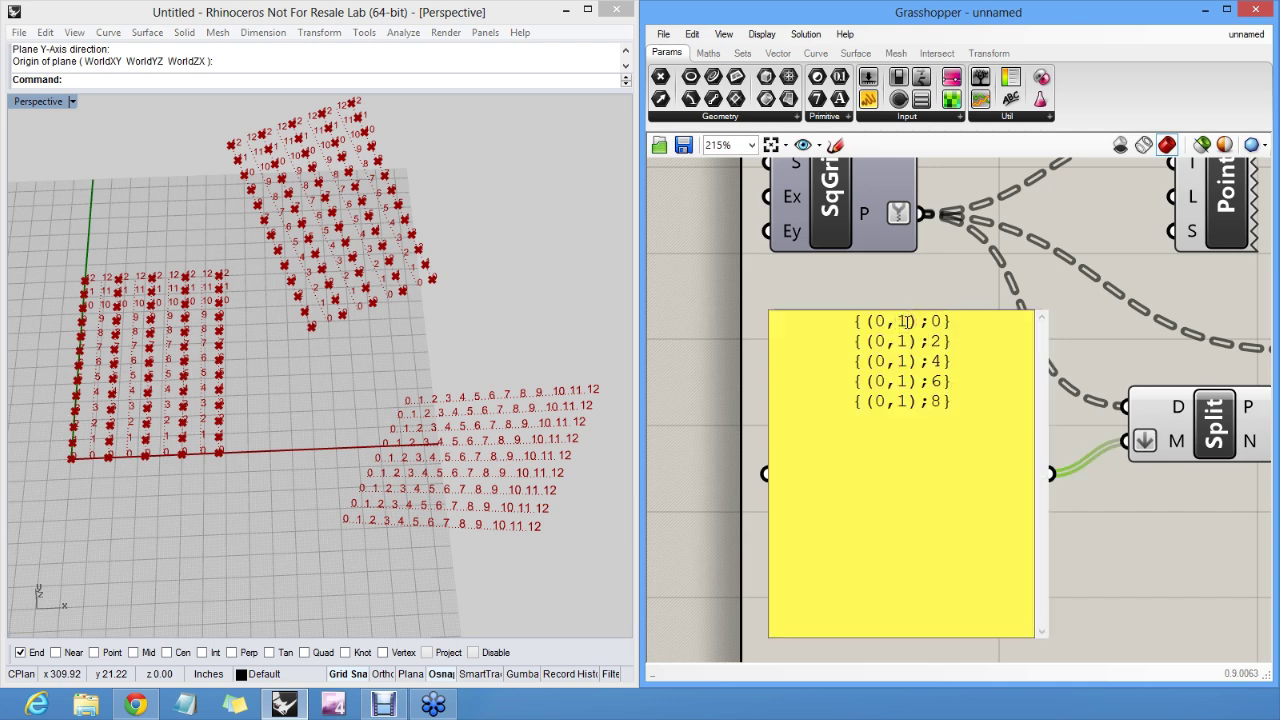
pyautogui.write(',2')
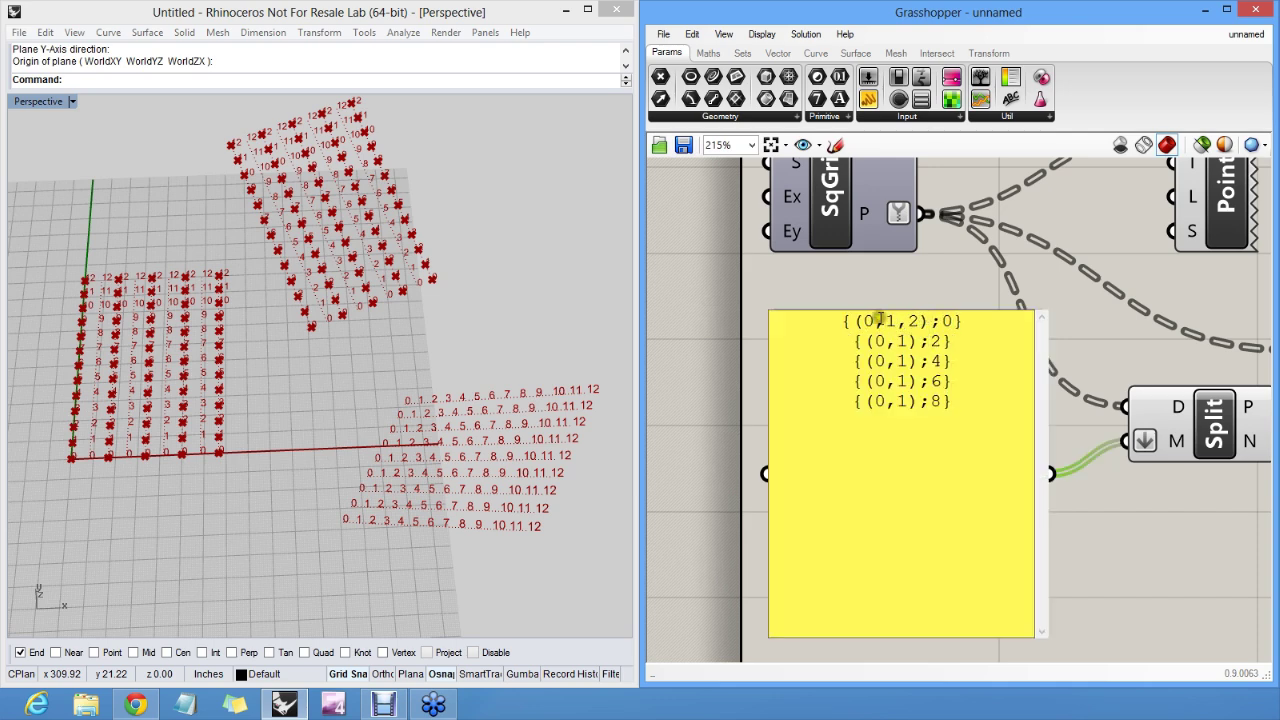
# Replace the parenthesised grid indices in all five masks with the ? wildcard, making them {?;0}, {?;2}, {?;4}, {?;6} and {?;8}
pyautogui.moveTo(924, 320); pyautogui.dragTo(868, 320)
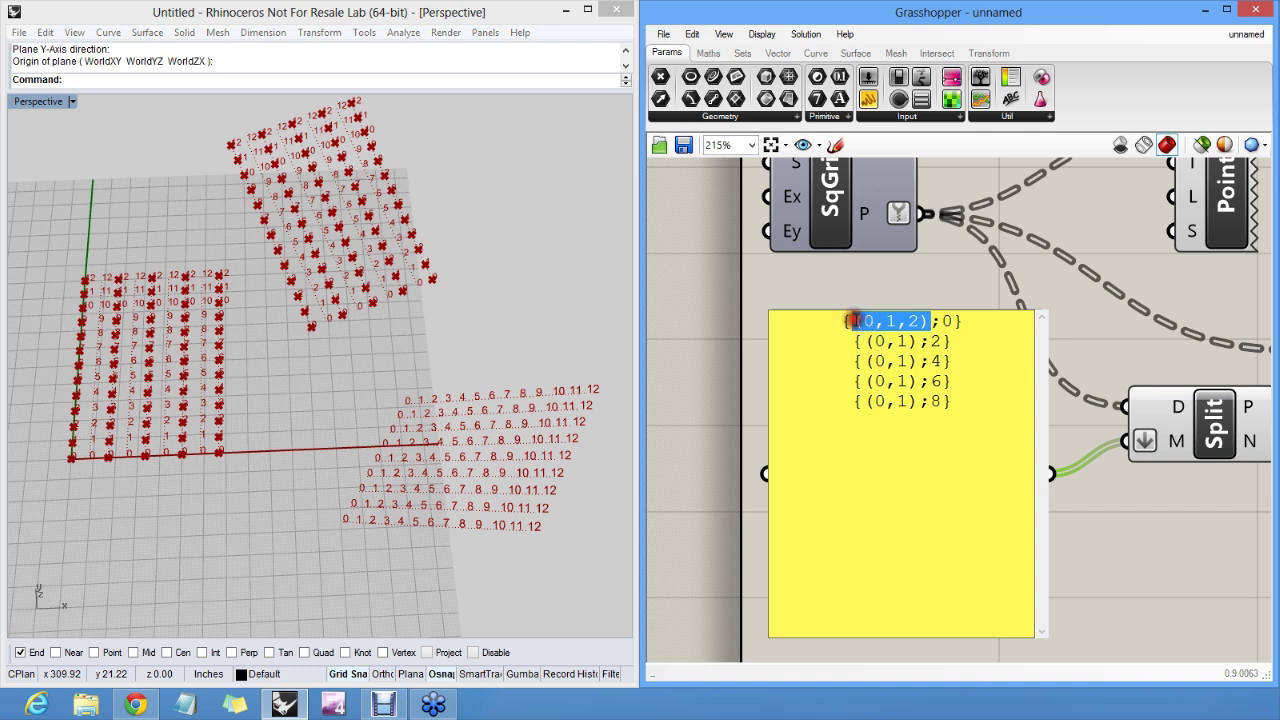
pyautogui.write('?')
pyautogui.moveTo(916, 341); pyautogui.dragTo(870, 401)
pyautogui.write('????')
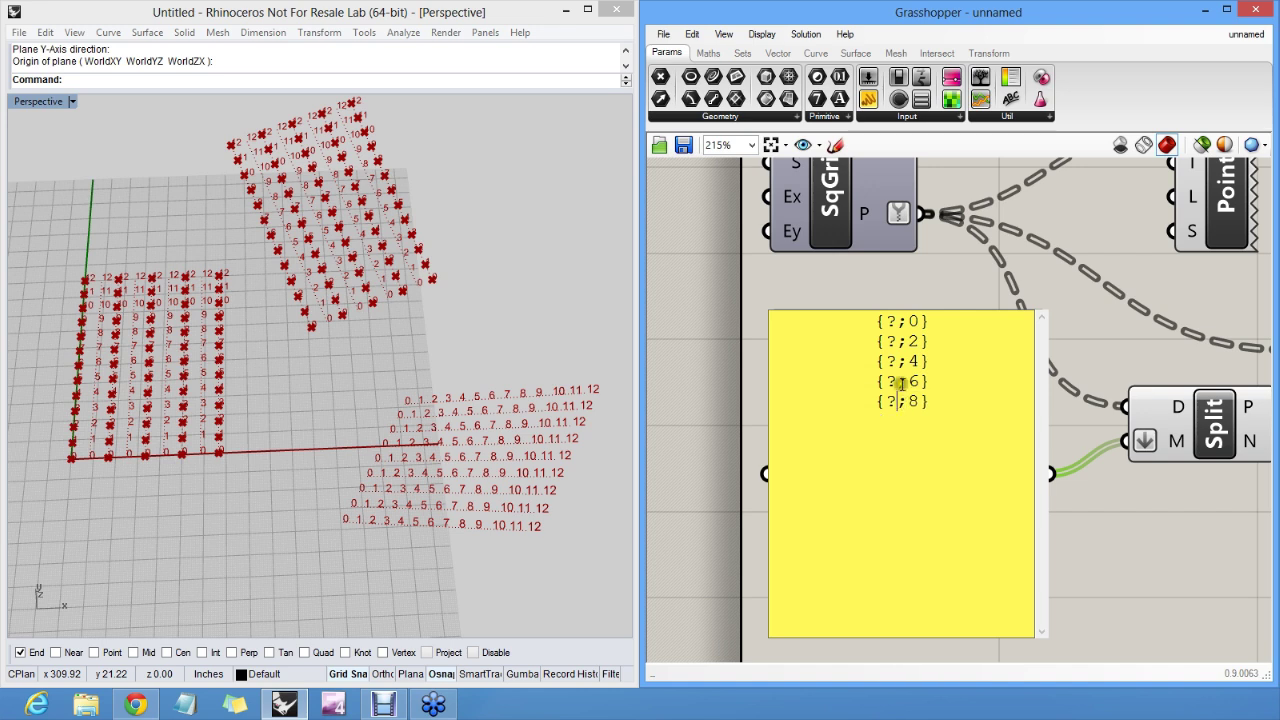
pyautogui.doubleClick(891, 381)
pyautogui.click(940, 402)
pyautogui.click(935, 267)
# Examine the selected columns on all three grids and compare the wildcard masks with the point tree's branch paths
pyautogui.moveTo(474, 380); pyautogui.dragTo(478, 400, button='right')
pyautogui.moveTo(888, 415); pyautogui.dragTo(885, 423, button='right')
pyautogui.click(919, 366)
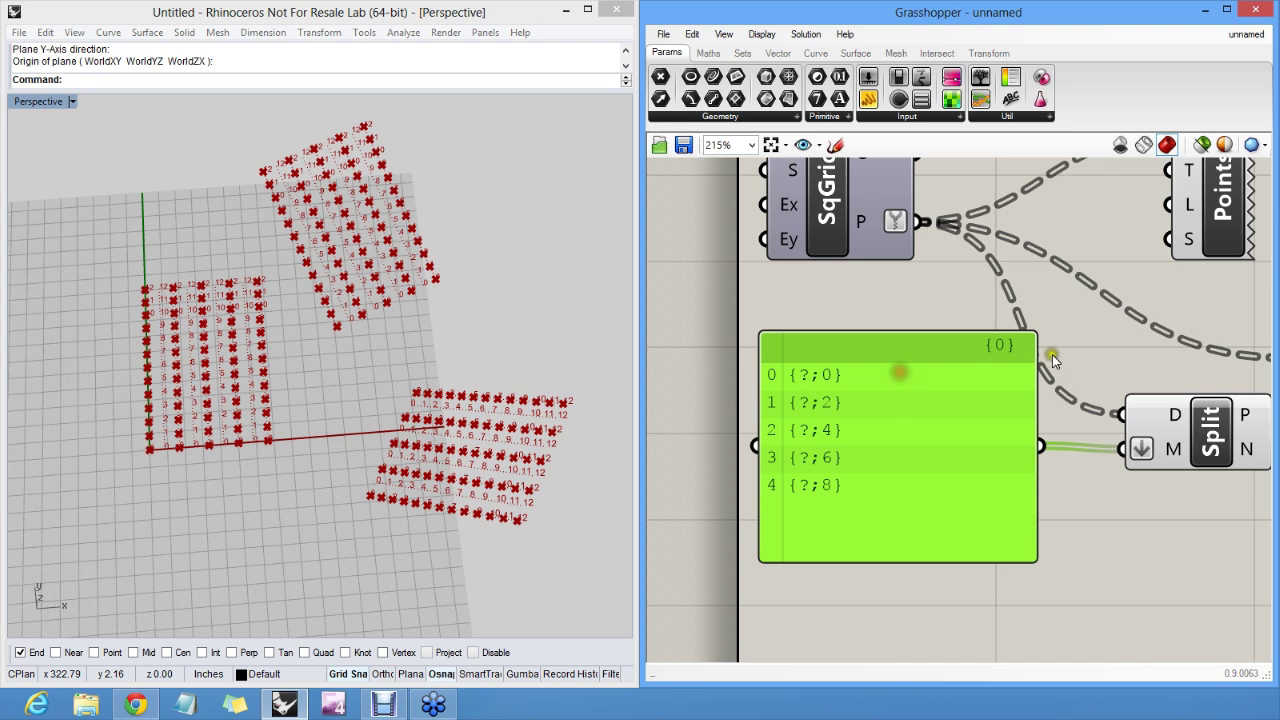
pyautogui.moveTo(1051, 354); pyautogui.dragTo(970, 398, button='right')
pyautogui.scroll(-1, 1008, 369)
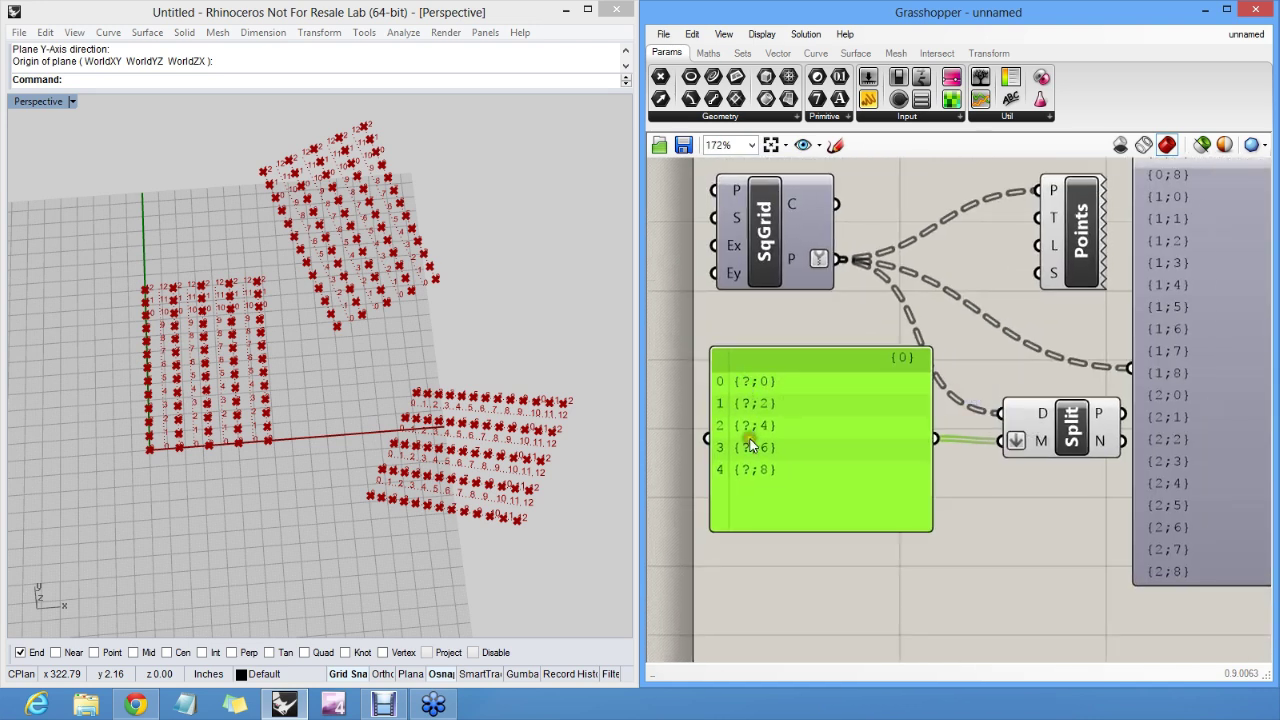
pyautogui.moveTo(1210, 476); pyautogui.dragTo(1194, 460, button='right')
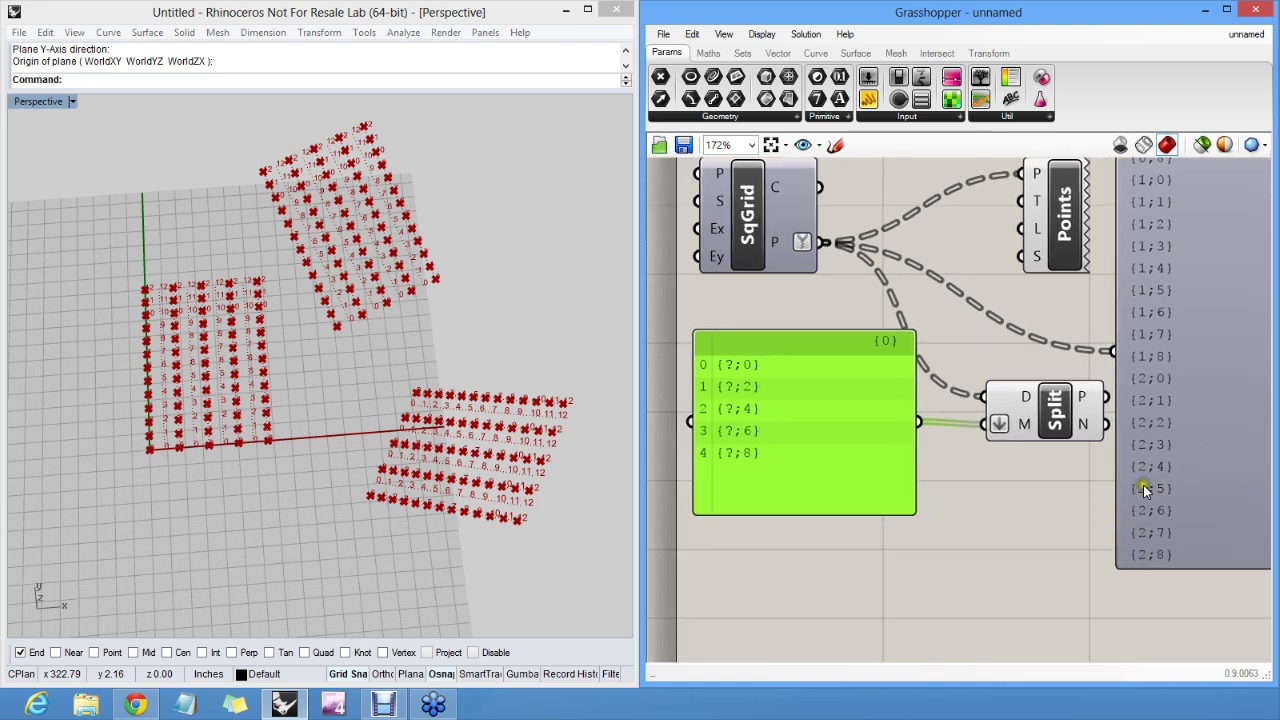
pyautogui.click(758, 400)
pyautogui.moveTo(761, 399); pyautogui.dragTo(803, 399, button='right')
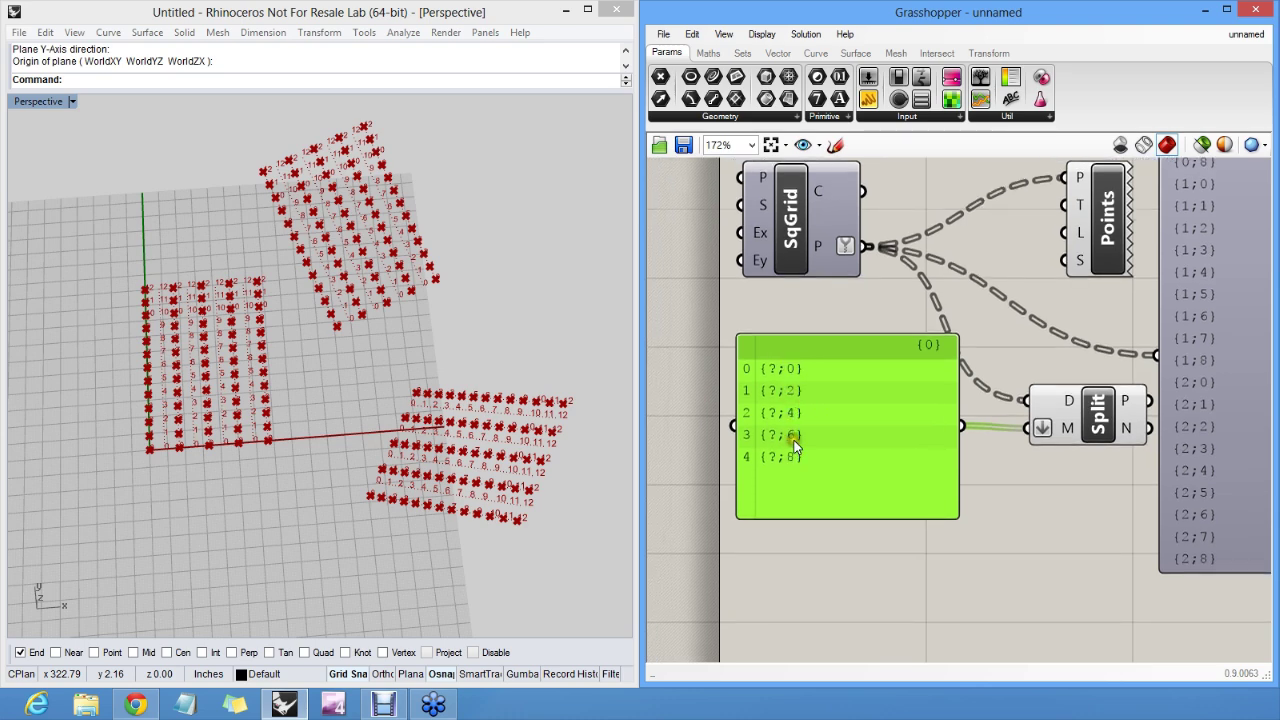
# Reduce the panel's list to the single mask {?;(0,2,4,6,8)} and apply it
pyautogui.scroll(3, 799, 432)
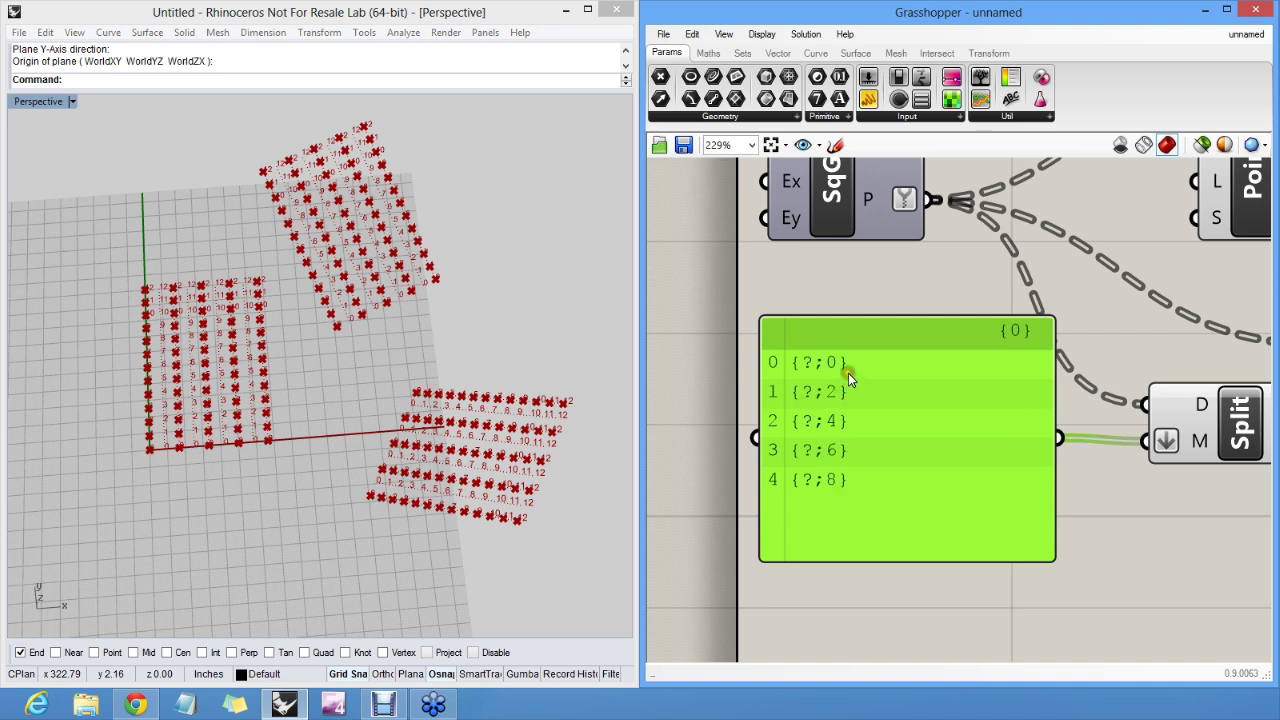
pyautogui.doubleClick(848, 373)
pyautogui.moveTo(960, 408); pyautogui.dragTo(857, 361)
pyautogui.press('BackSpace')
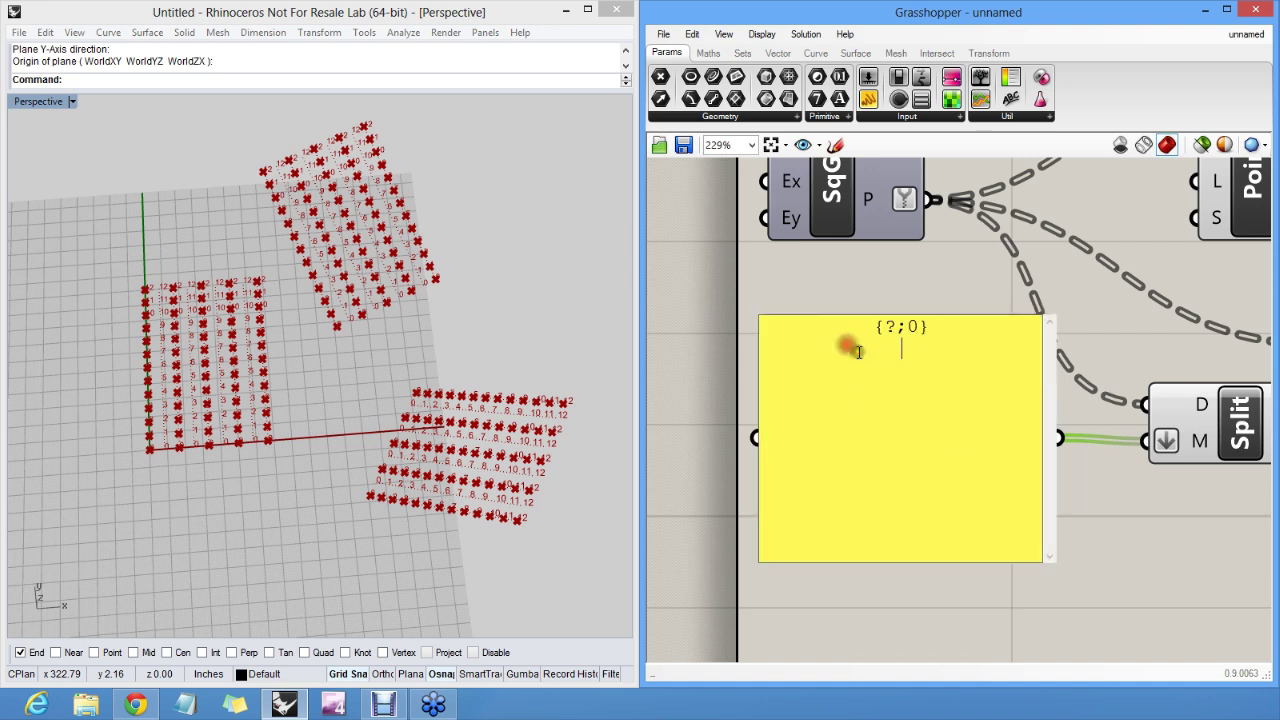
pyautogui.click(907, 327)
pyautogui.write('(0')
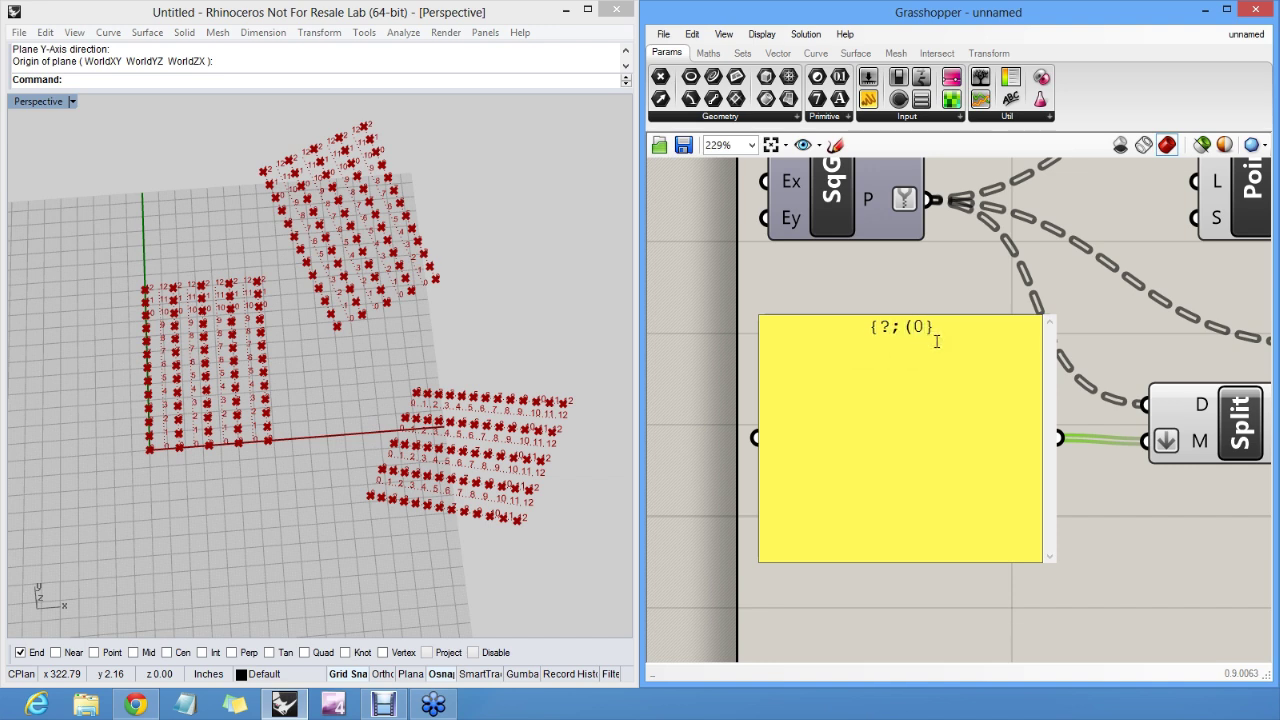
pyautogui.write(',2,4,6,8')
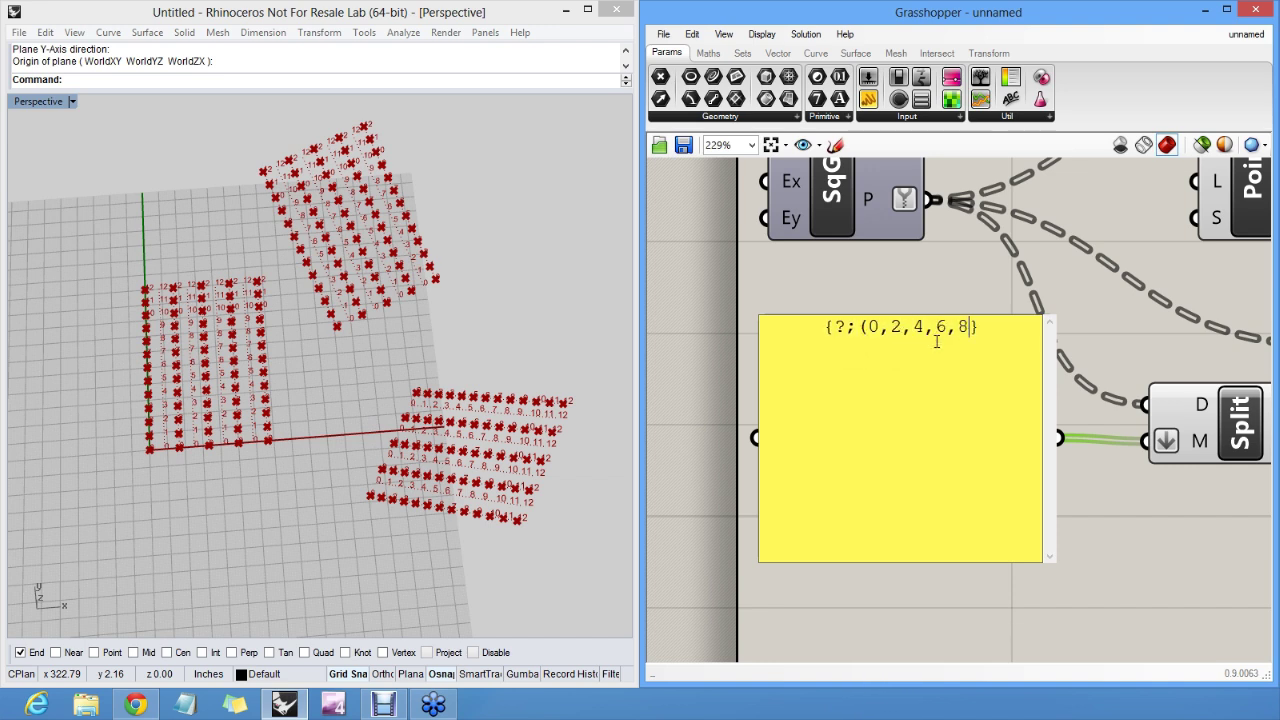
pyautogui.write(')')
pyautogui.click(857, 295)
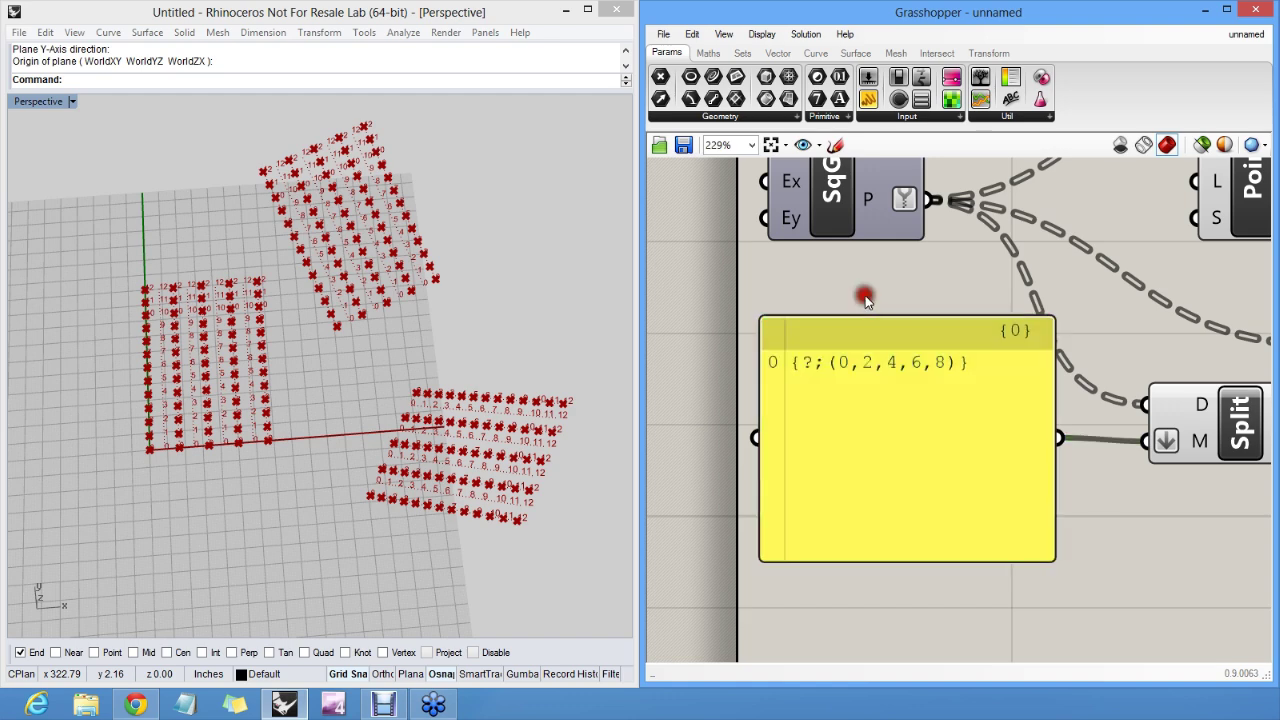
pyautogui.scroll(-3, 886, 340)
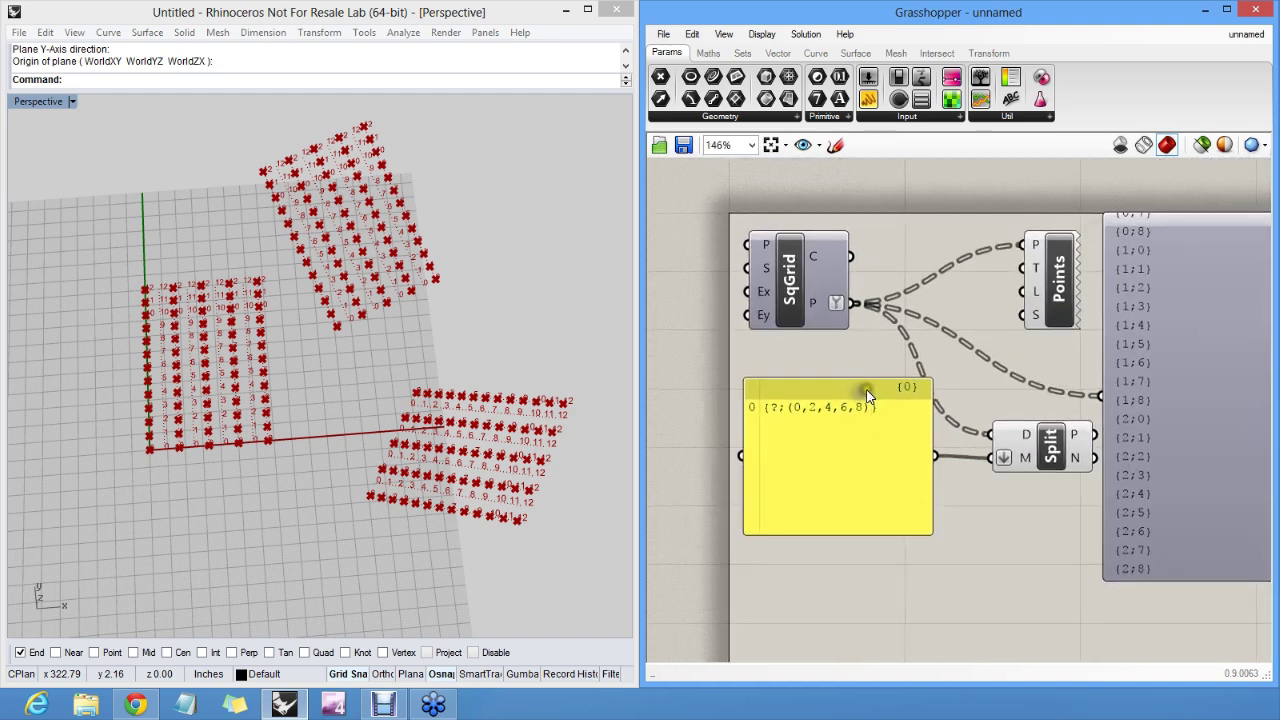
# Set the square grid's Ex cell count to 10
pyautogui.moveTo(554, 445); pyautogui.dragTo(618, 435, button='right')
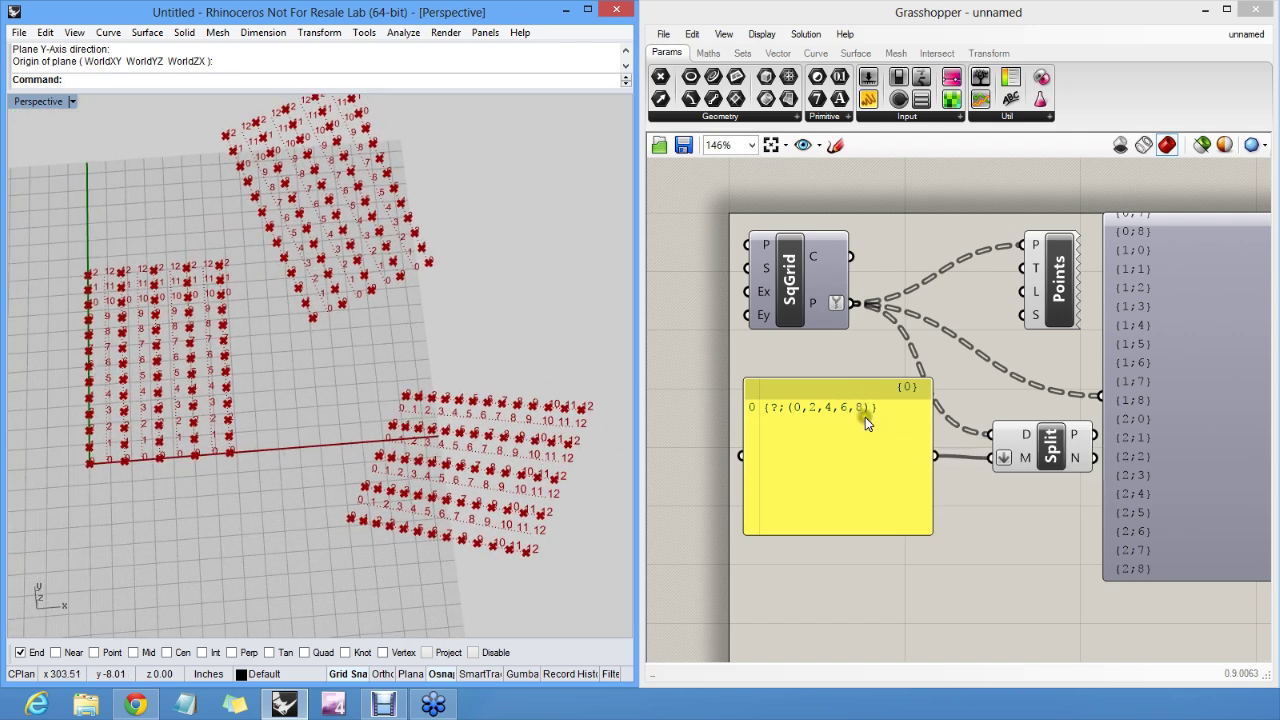
pyautogui.moveTo(866, 417); pyautogui.dragTo(864, 425)
pyautogui.click(851, 352)
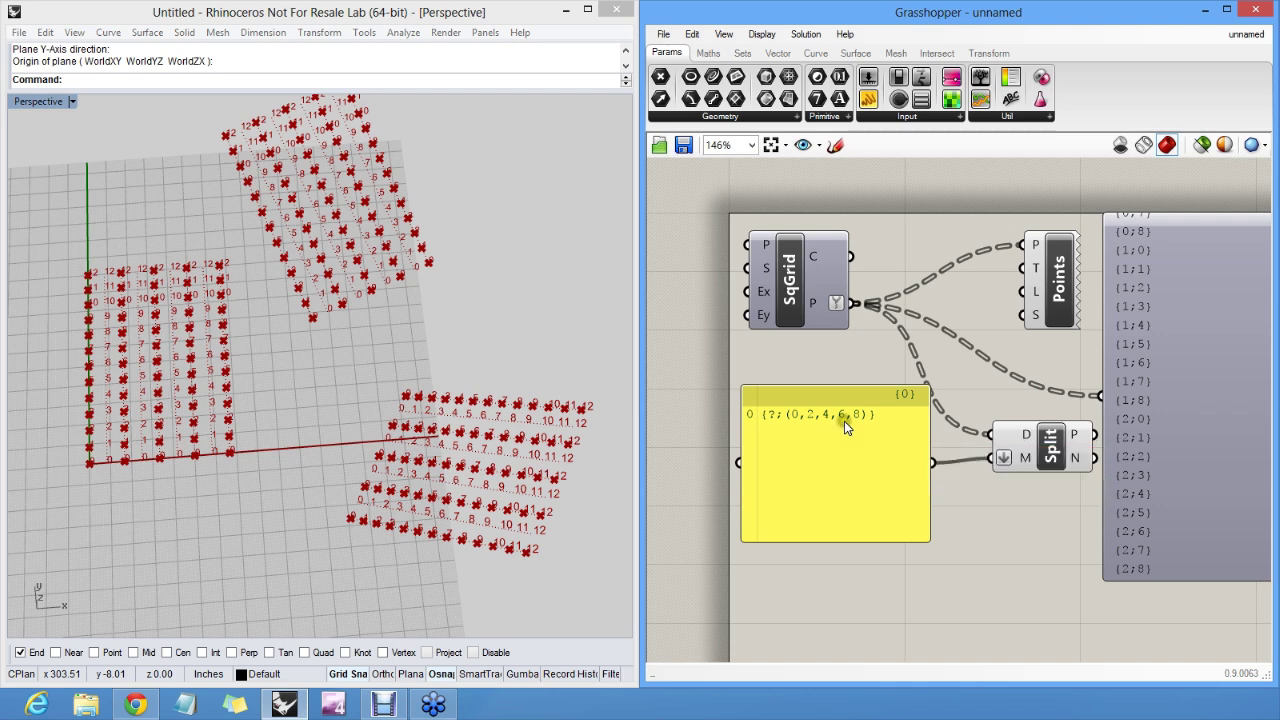
pyautogui.click(803, 346)
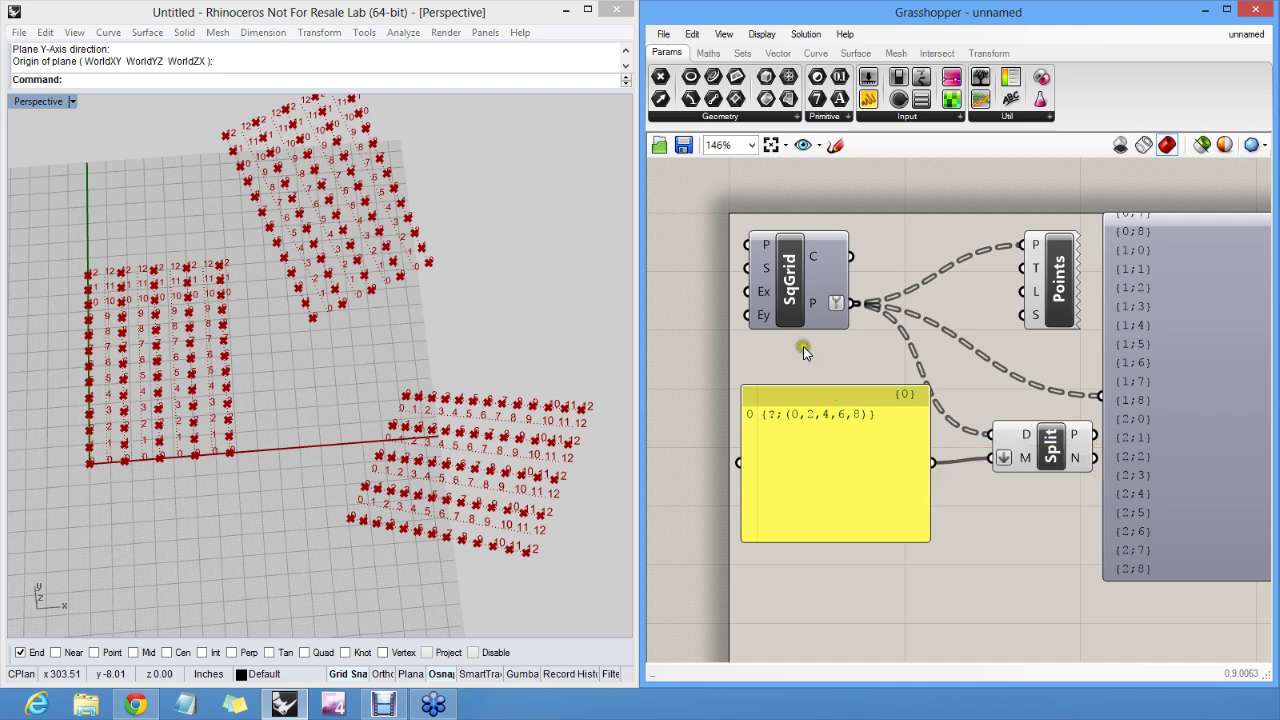
pyautogui.rightClick(764, 292)
pyautogui.moveTo(863, 449)
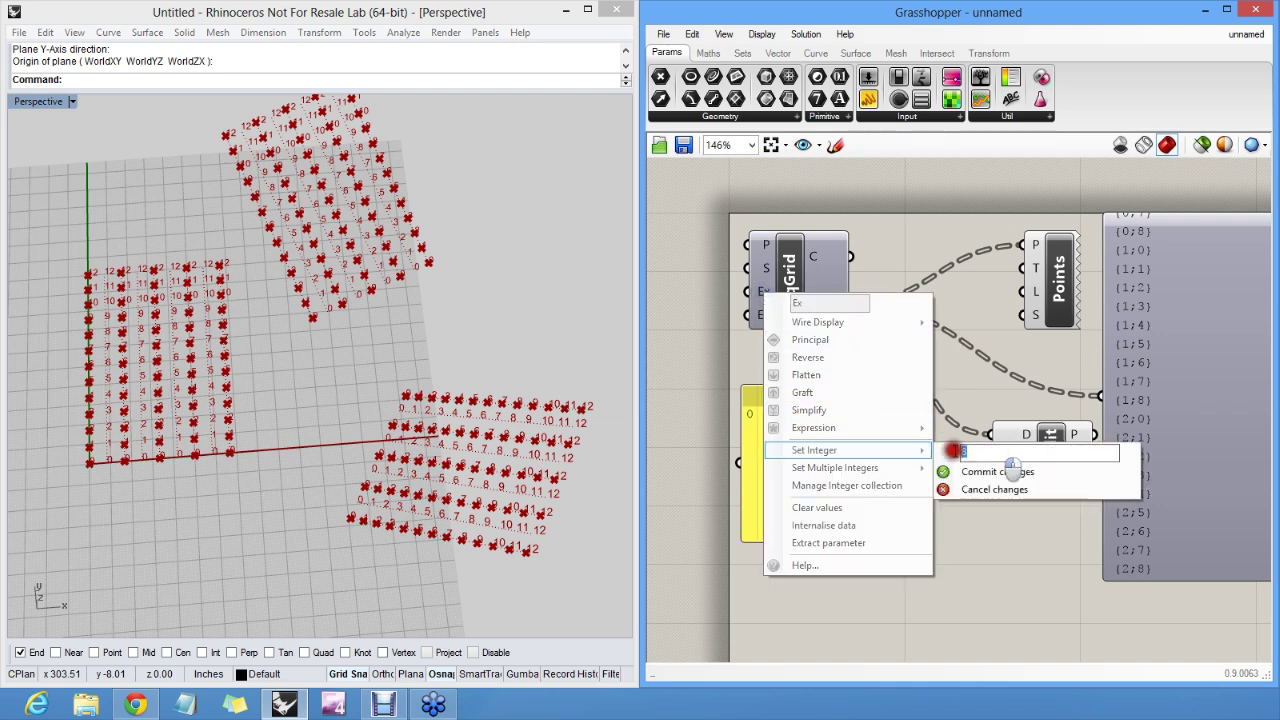
pyautogui.write('10')
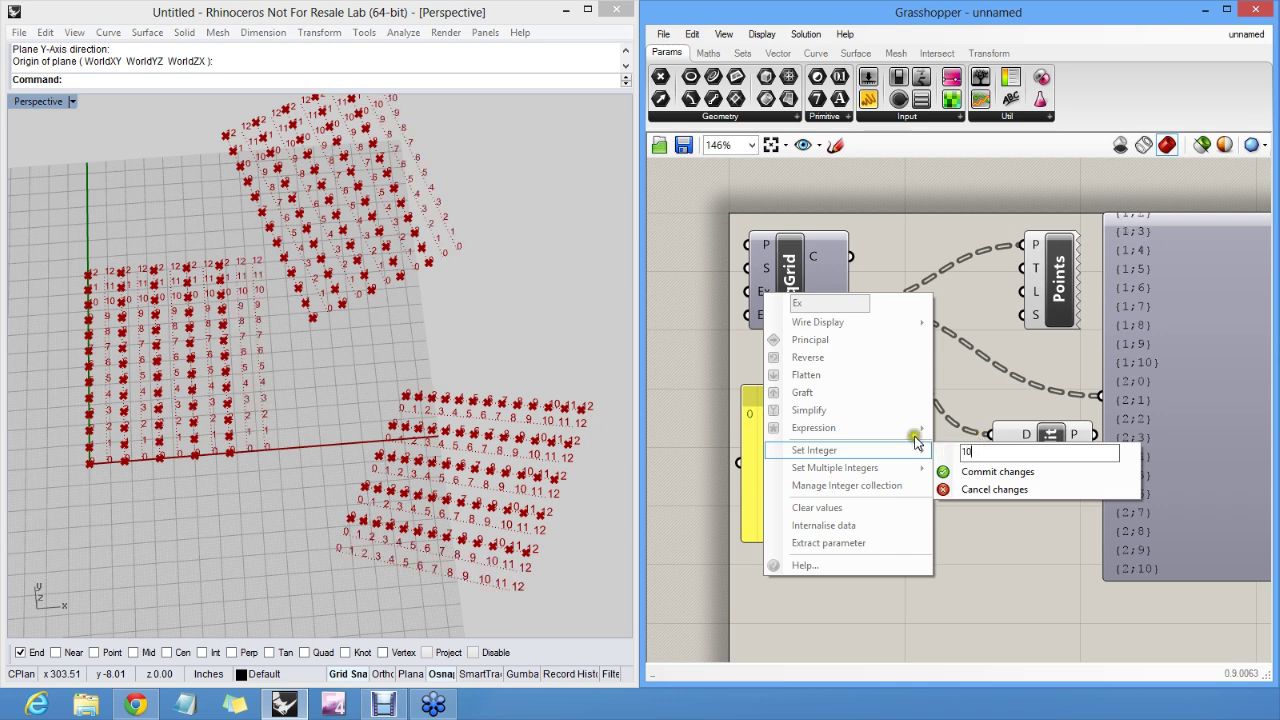
pyautogui.click(958, 365)
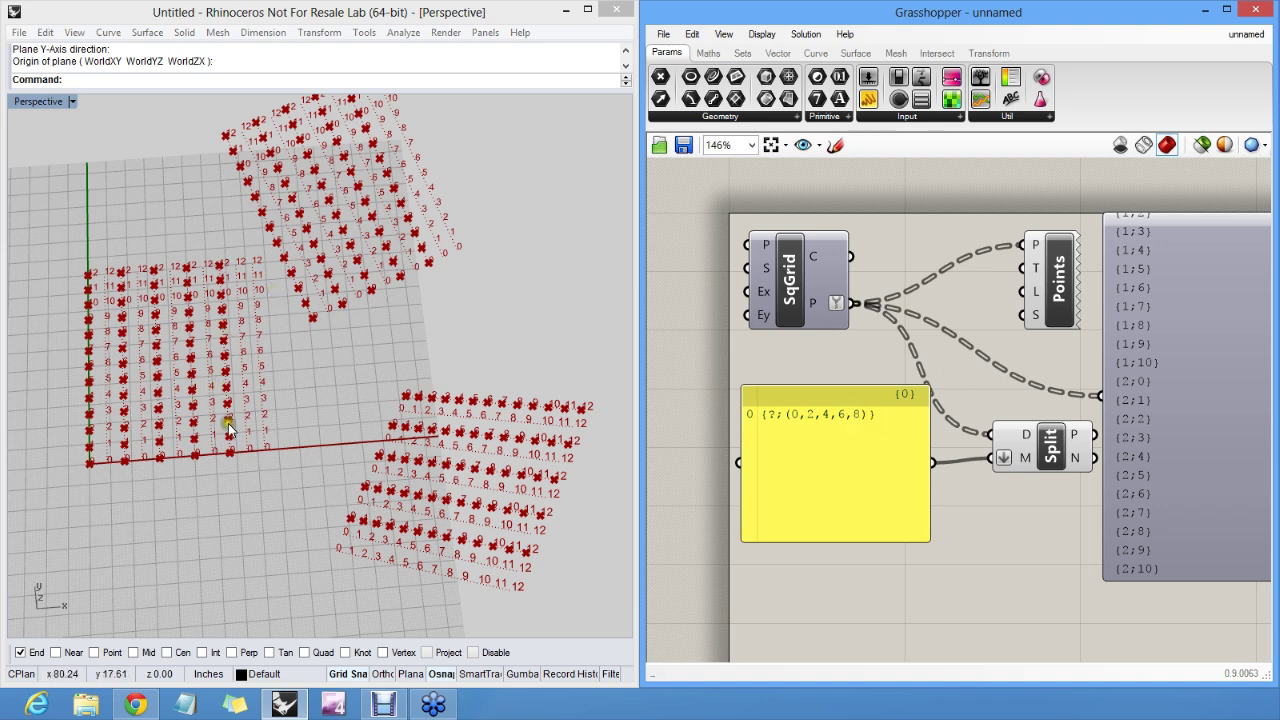
# Add index 10 to the panel's mask, making it {?;(0,2,4,6,8,10)}, and apply it
pyautogui.doubleClick(861, 419)
pyautogui.click(880, 391)
pyautogui.write(',10')
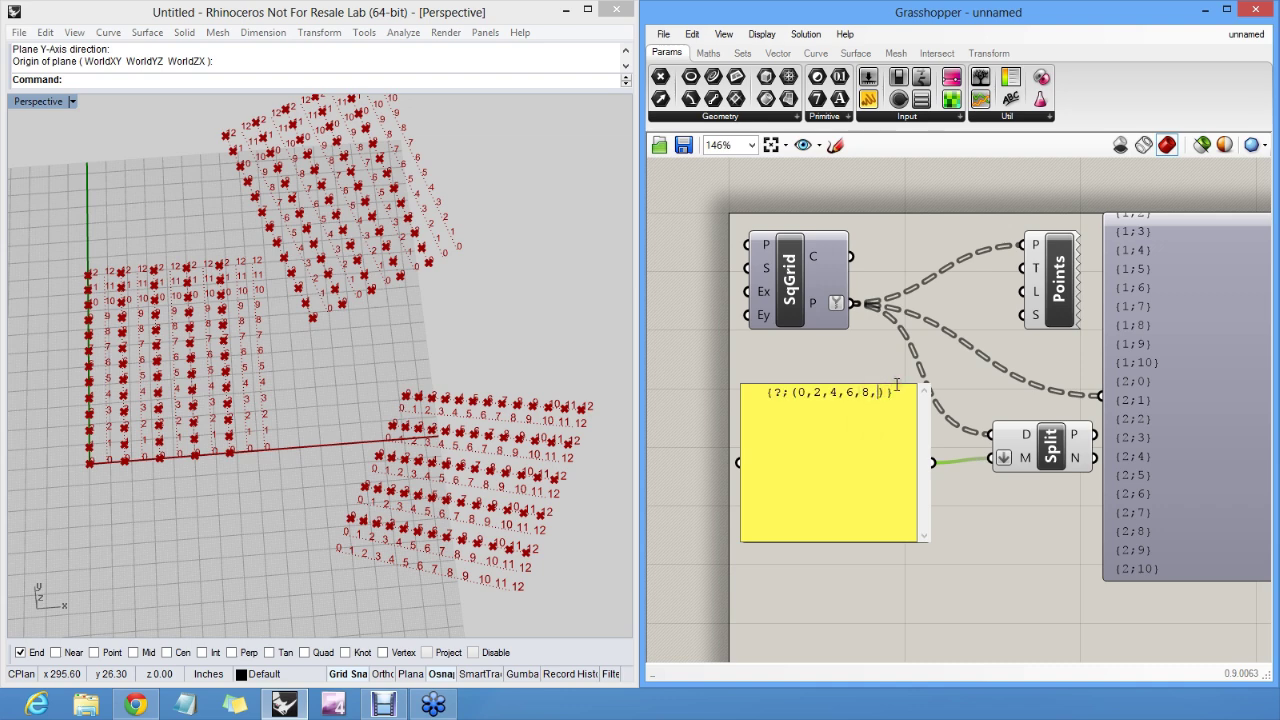
pyautogui.click(811, 336)
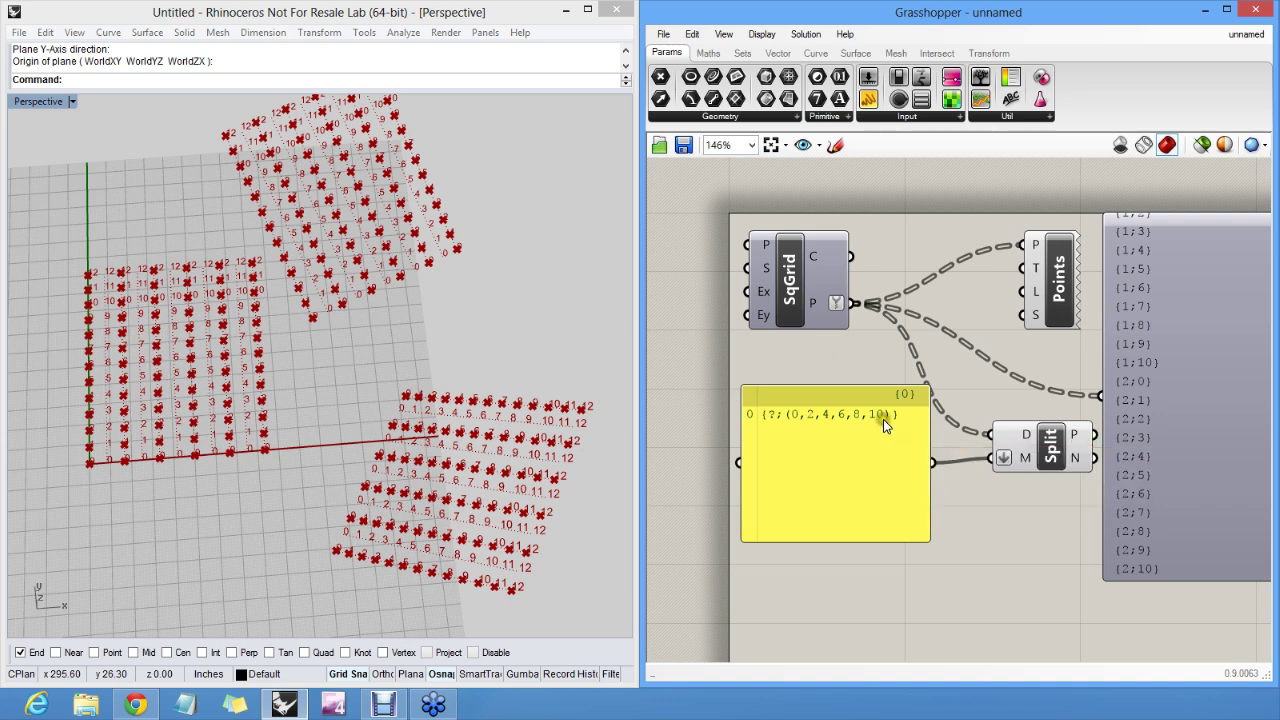
# Replace the indices after 0,2 with an ellipsis so the panel's mask reads {?;(0,2,...)}, and apply it
pyautogui.scroll(3, 863, 430)
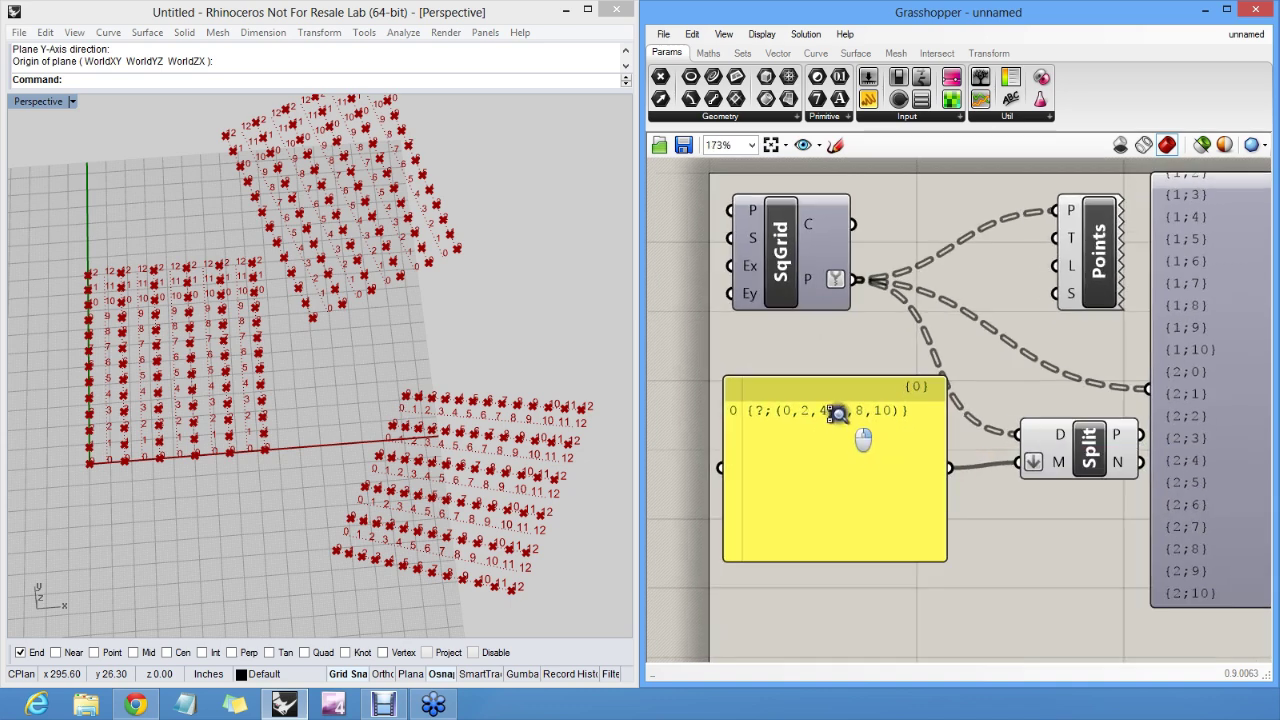
pyautogui.doubleClick(880, 400)
pyautogui.moveTo(936, 356); pyautogui.dragTo(850, 358)
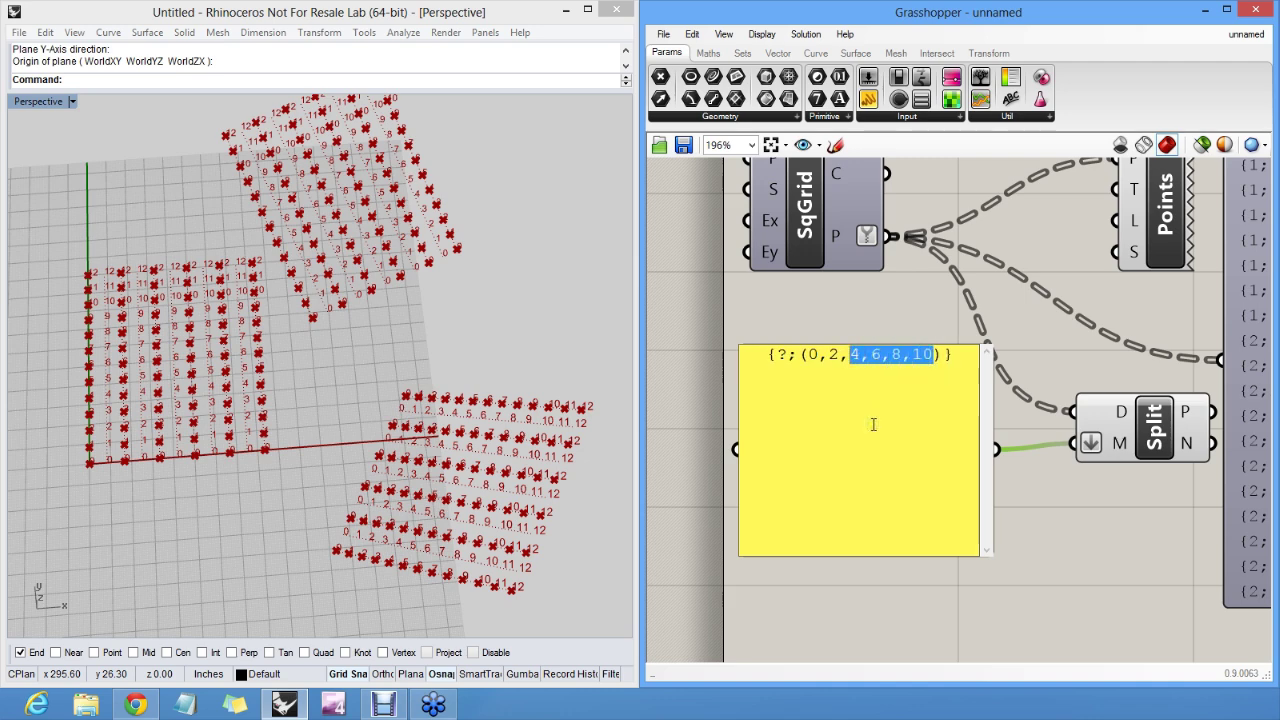
pyautogui.write('...')
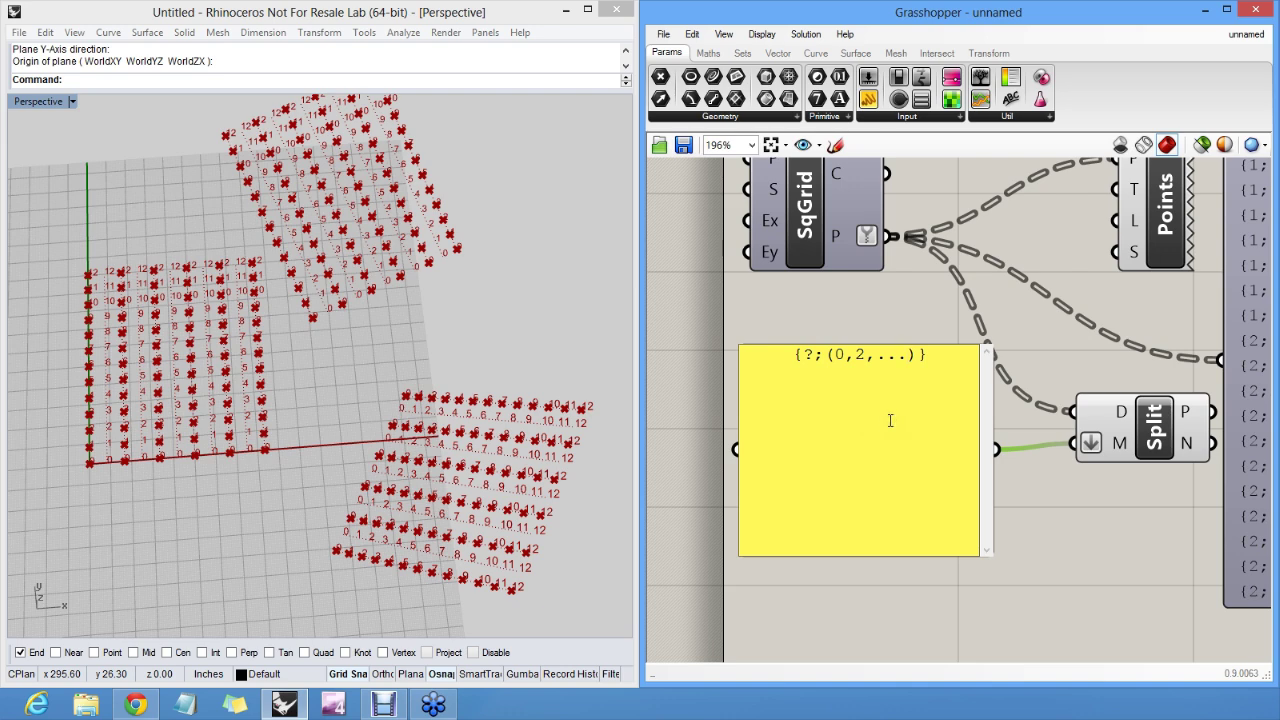
pyautogui.click(878, 328)
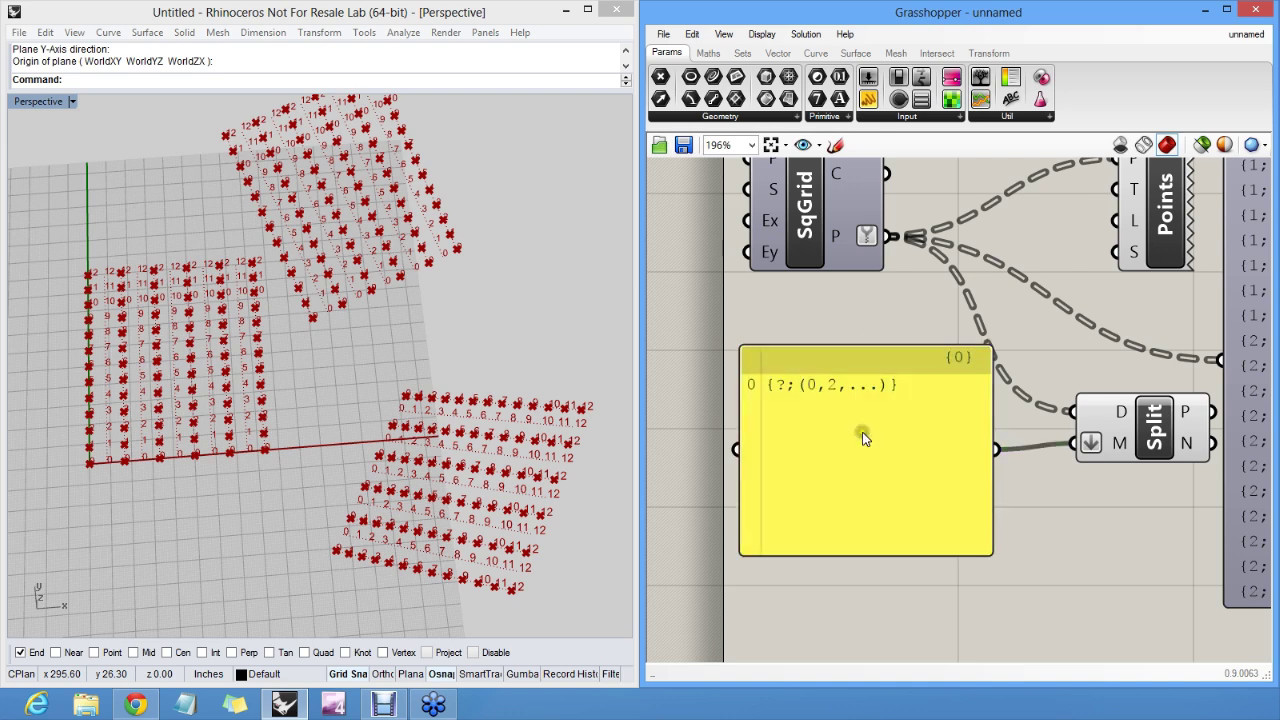
# Set the square grid's Ex cell count to 100 and inspect the enlarged grids from several angles
pyautogui.scroll(-3, 862, 434)
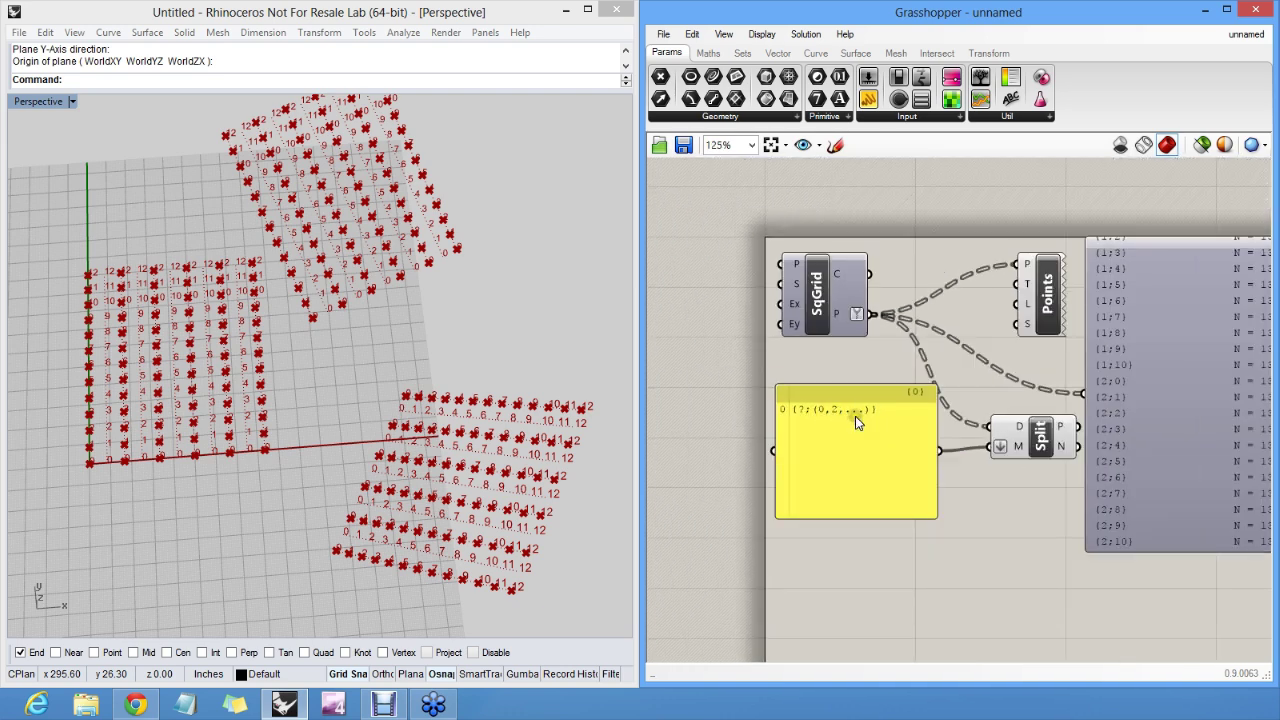
pyautogui.rightClick(795, 308)
pyautogui.moveTo(940, 464)
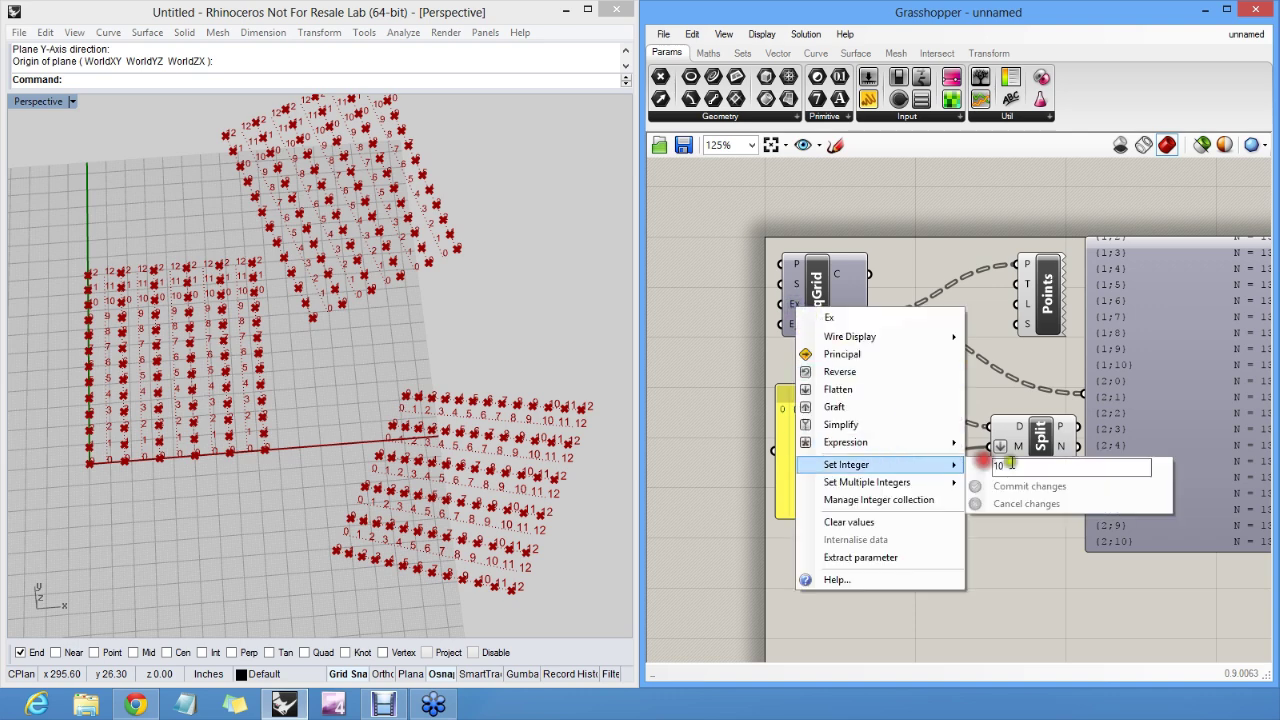
pyautogui.write('100')
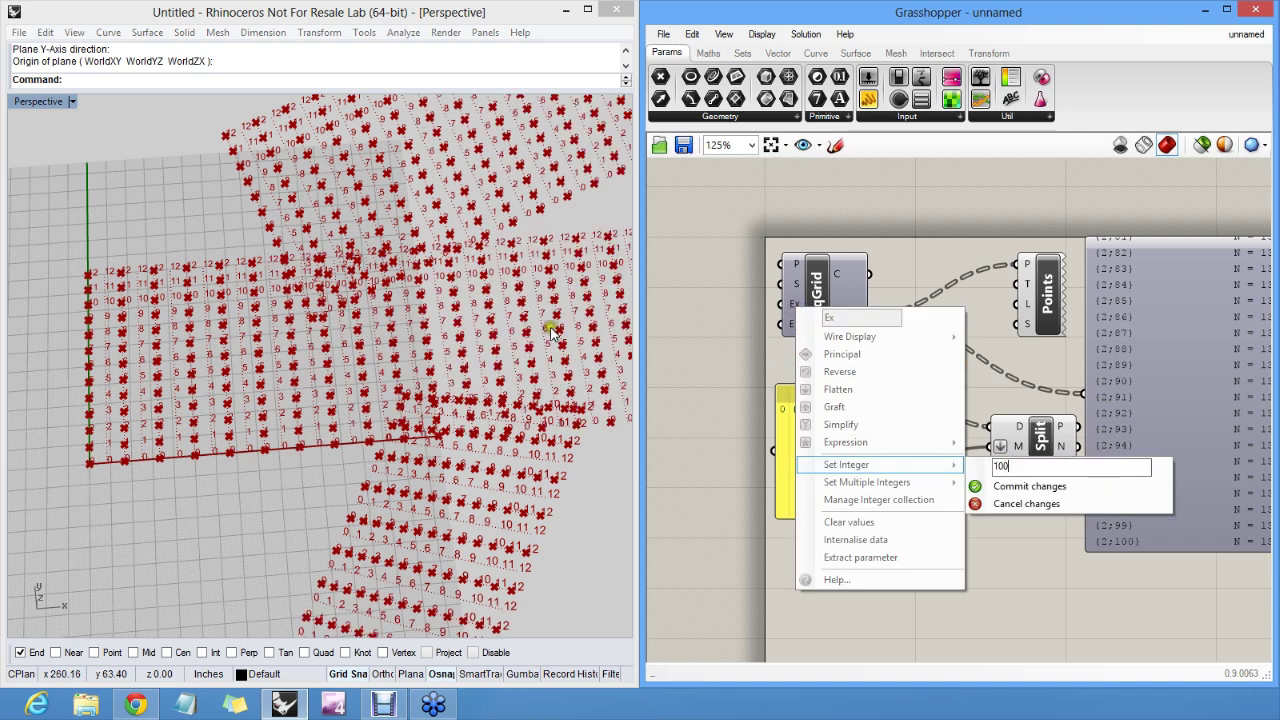
pyautogui.moveTo(494, 332); pyautogui.dragTo(541, 316, button='right')
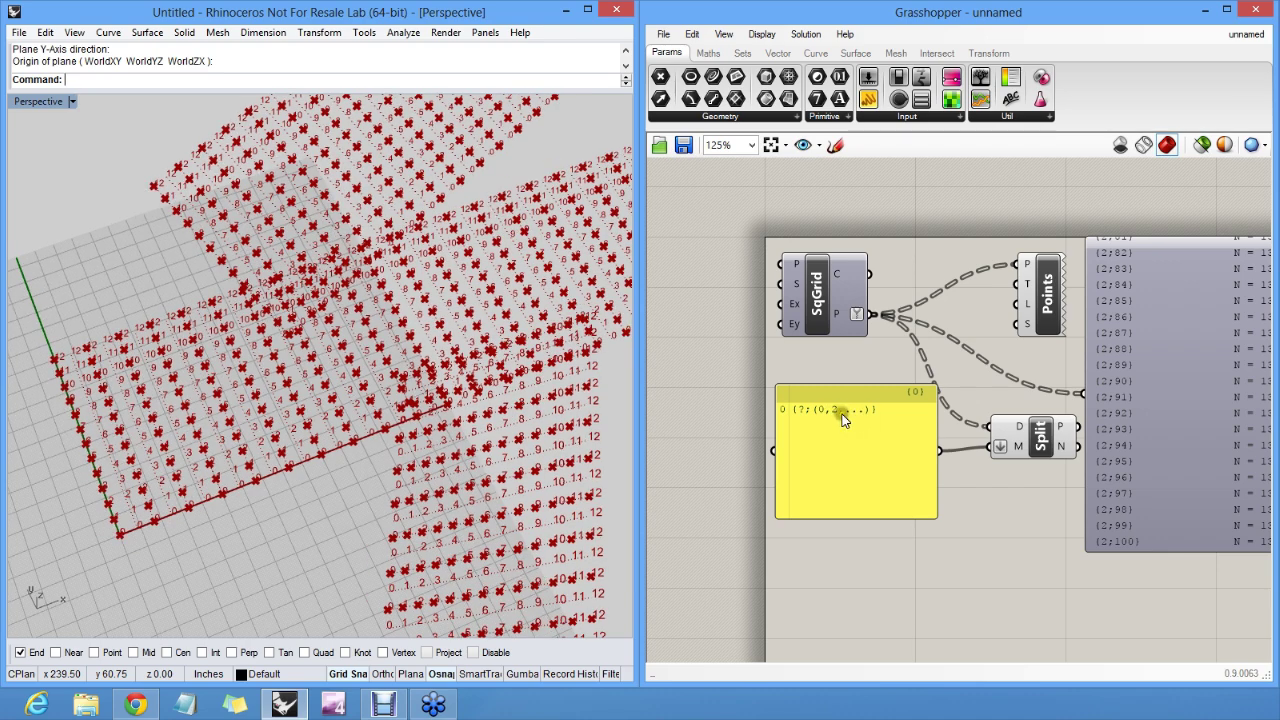
pyautogui.moveTo(500, 302); pyautogui.dragTo(466, 322, button='right')
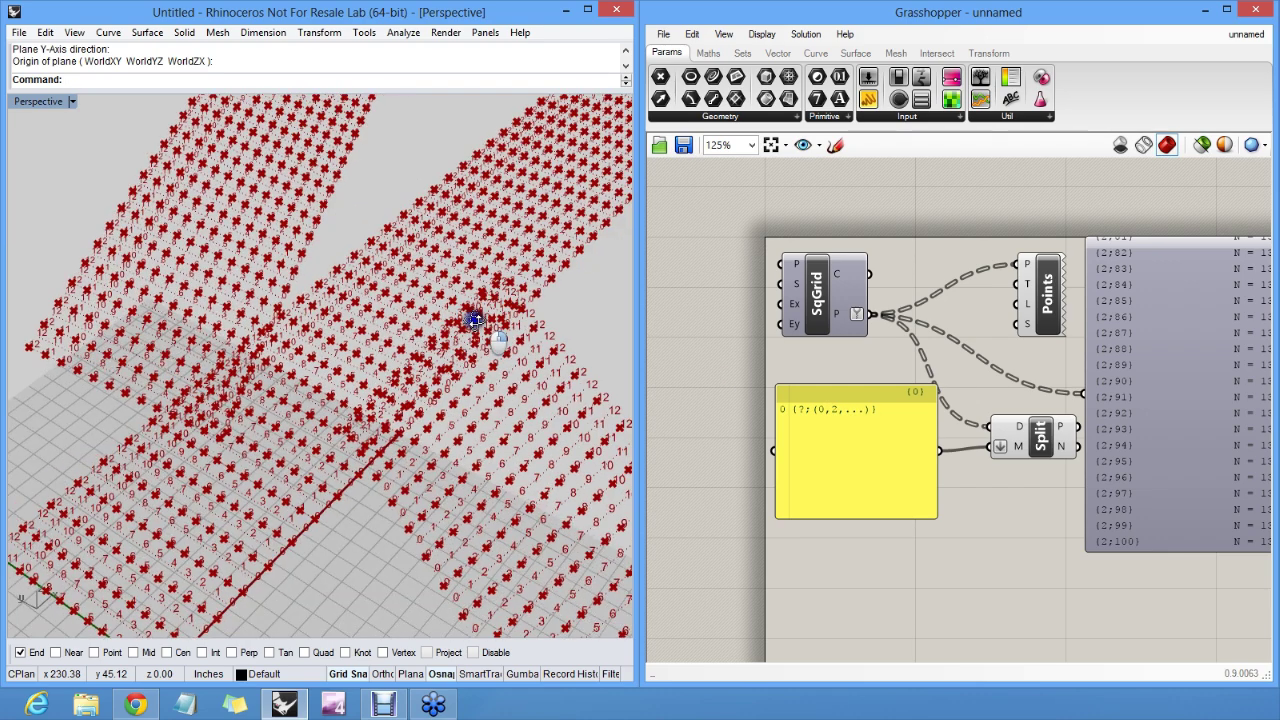
# Turn off the Points component's preview and examine the selected points without their connecting lines and numbers
pyautogui.rightClick(1047, 288)
pyautogui.click(1088, 316)
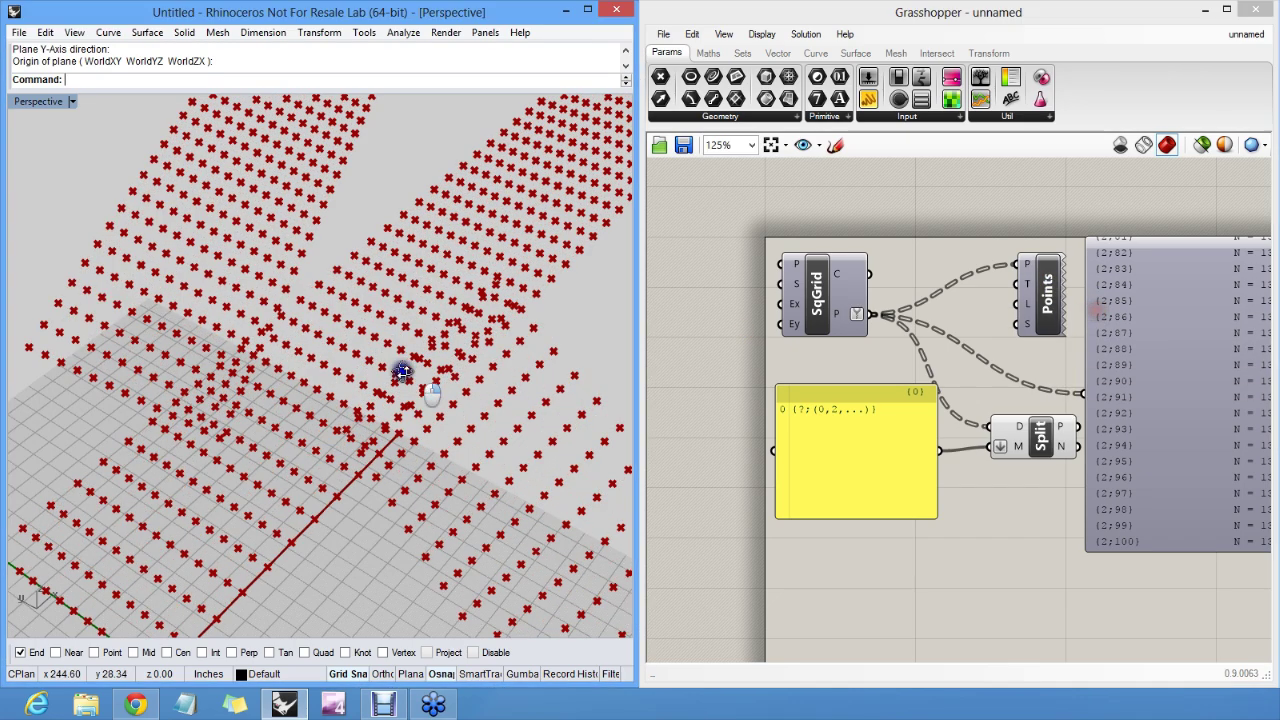
pyautogui.moveTo(400, 366); pyautogui.dragTo(286, 457, button='right')
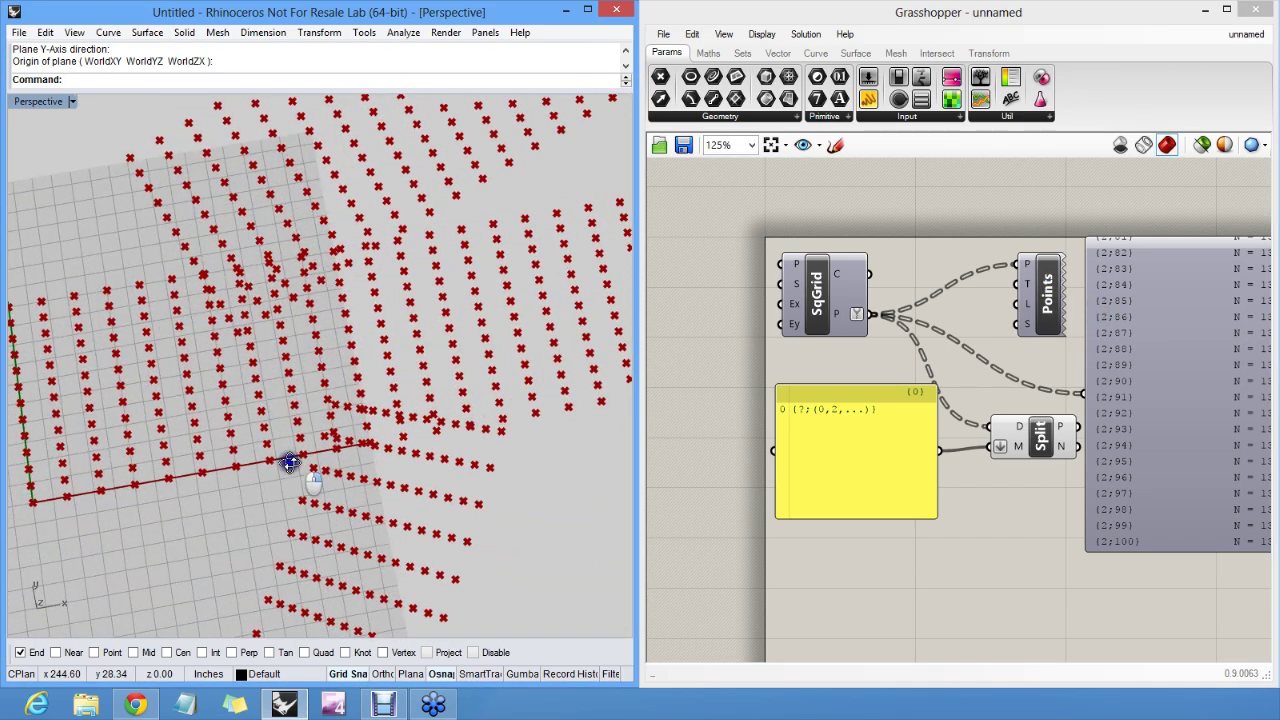
# Set the square grid's Ex cell count to 8 and commit the change
pyautogui.rightClick(797, 307)
pyautogui.moveTo(897, 460)
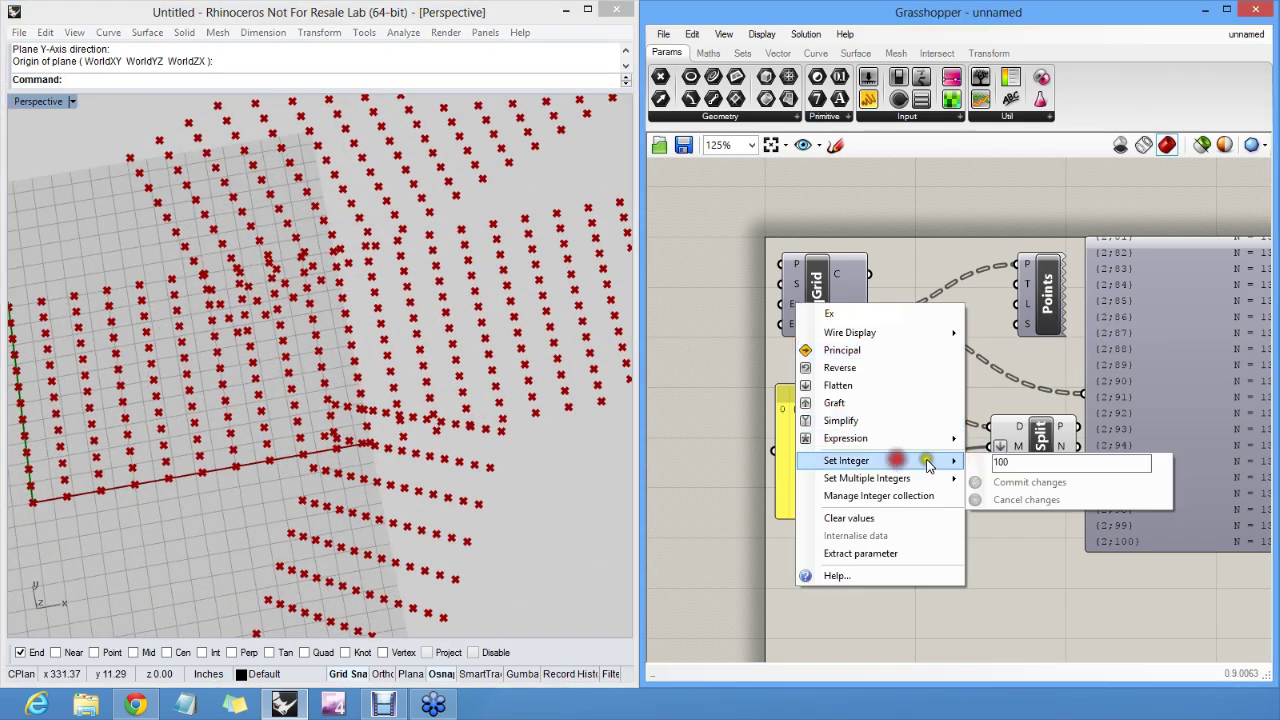
pyautogui.write('8')
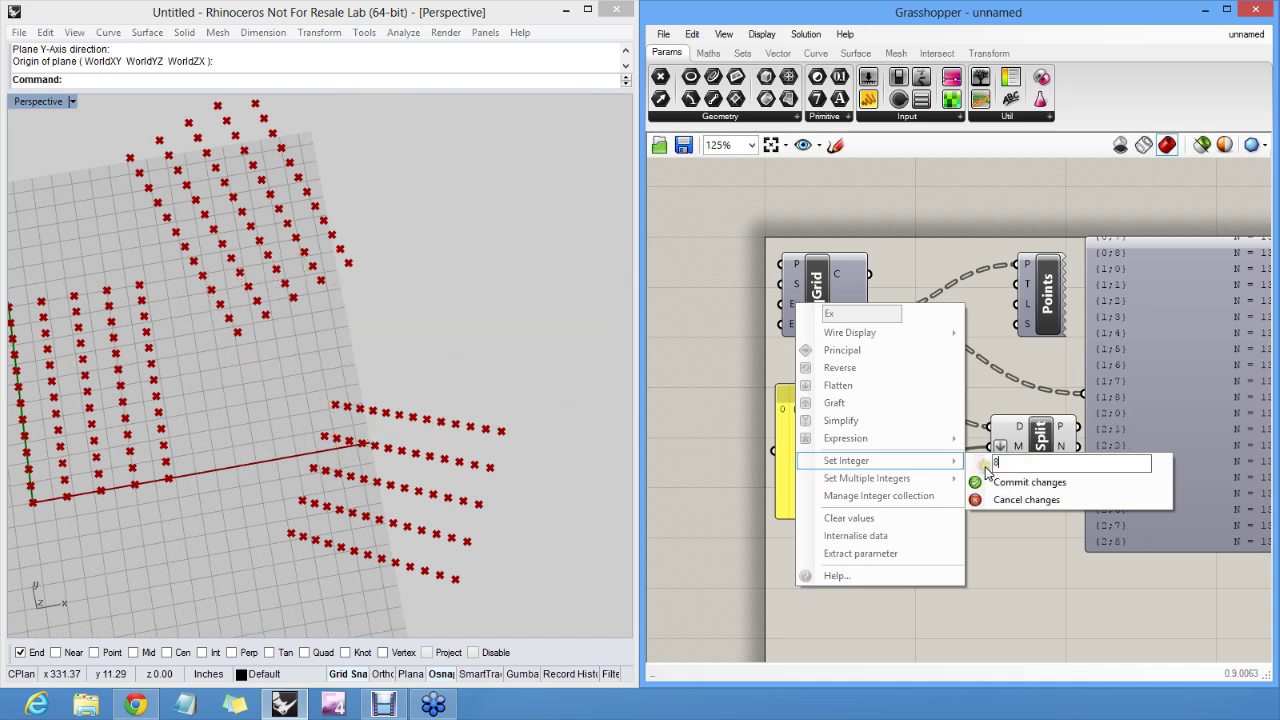
pyautogui.click(980, 482)
# Turn the Points component's preview back on to show the point numbering on the grids
pyautogui.rightClick(1050, 290)
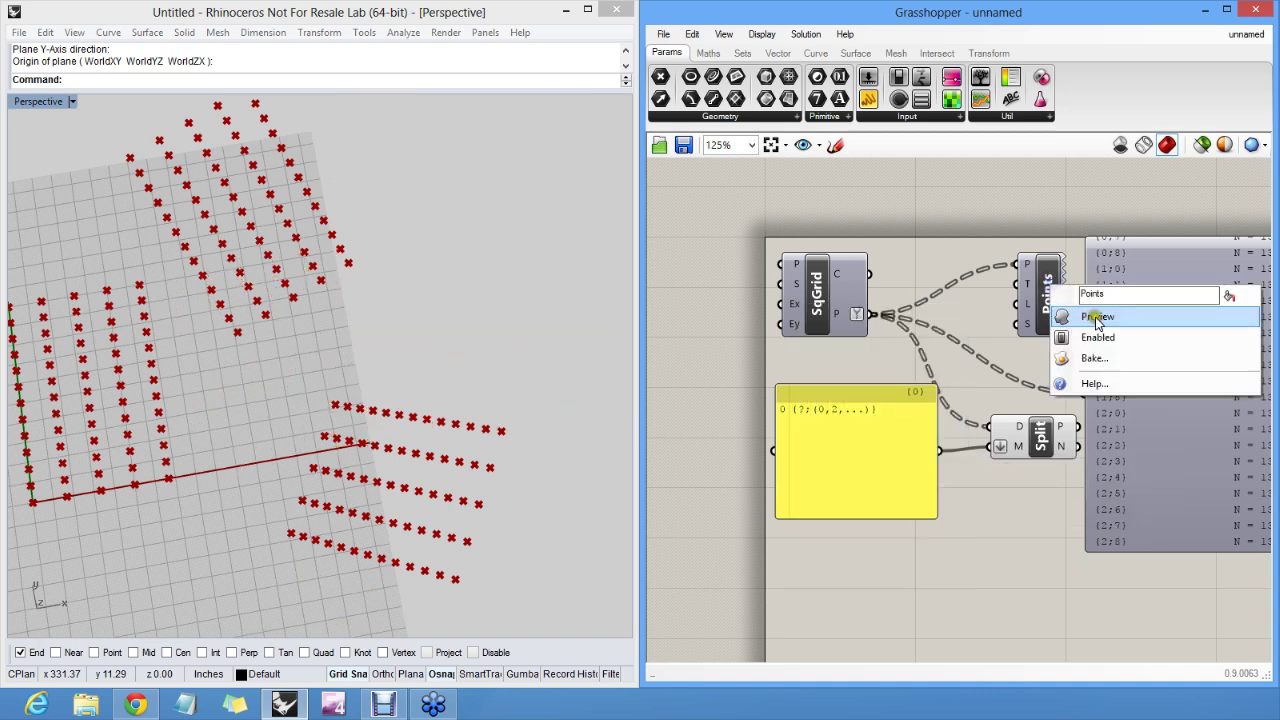
pyautogui.click(1095, 318)
pyautogui.keyDown('shift'); pyautogui.moveTo(355, 322); pyautogui.dragTo(418, 327, button='right'); pyautogui.keyUp('shift')
pyautogui.click(810, 221)
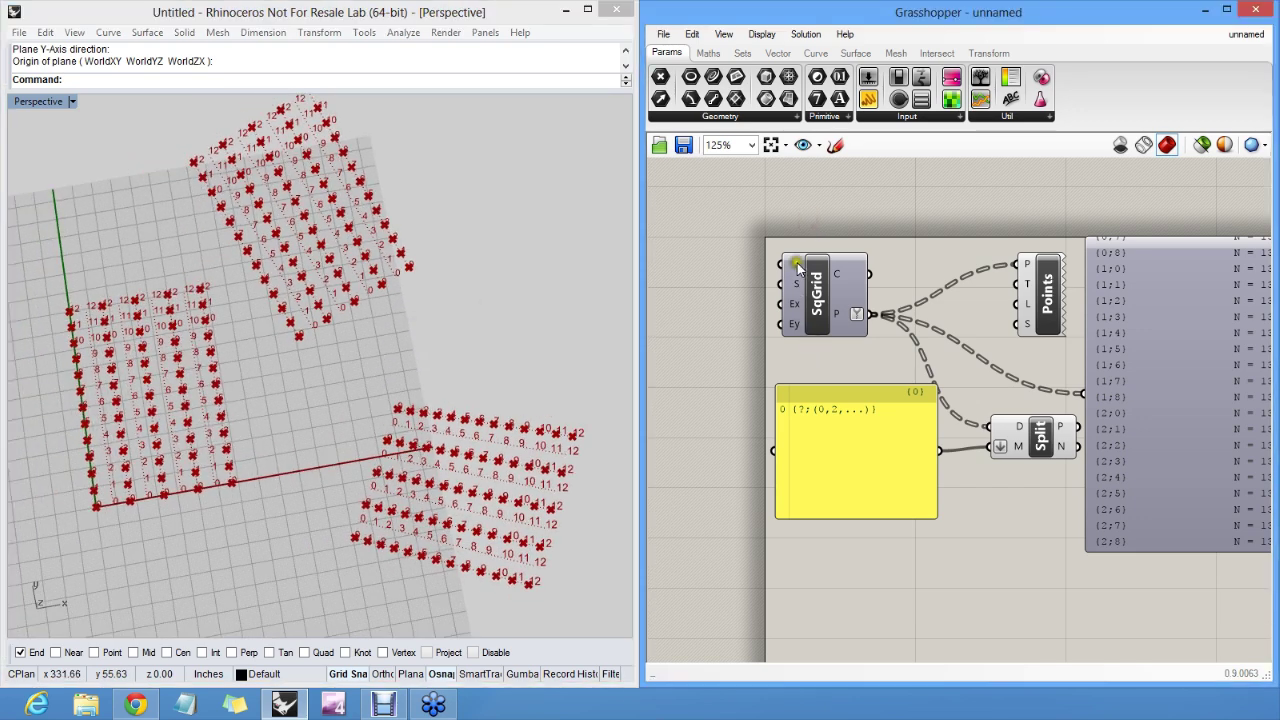
# Remove the third plane, with origin (184,26,0), from the square grid's plane collection
pyautogui.rightClick(797, 265)
pyautogui.click(872, 485)
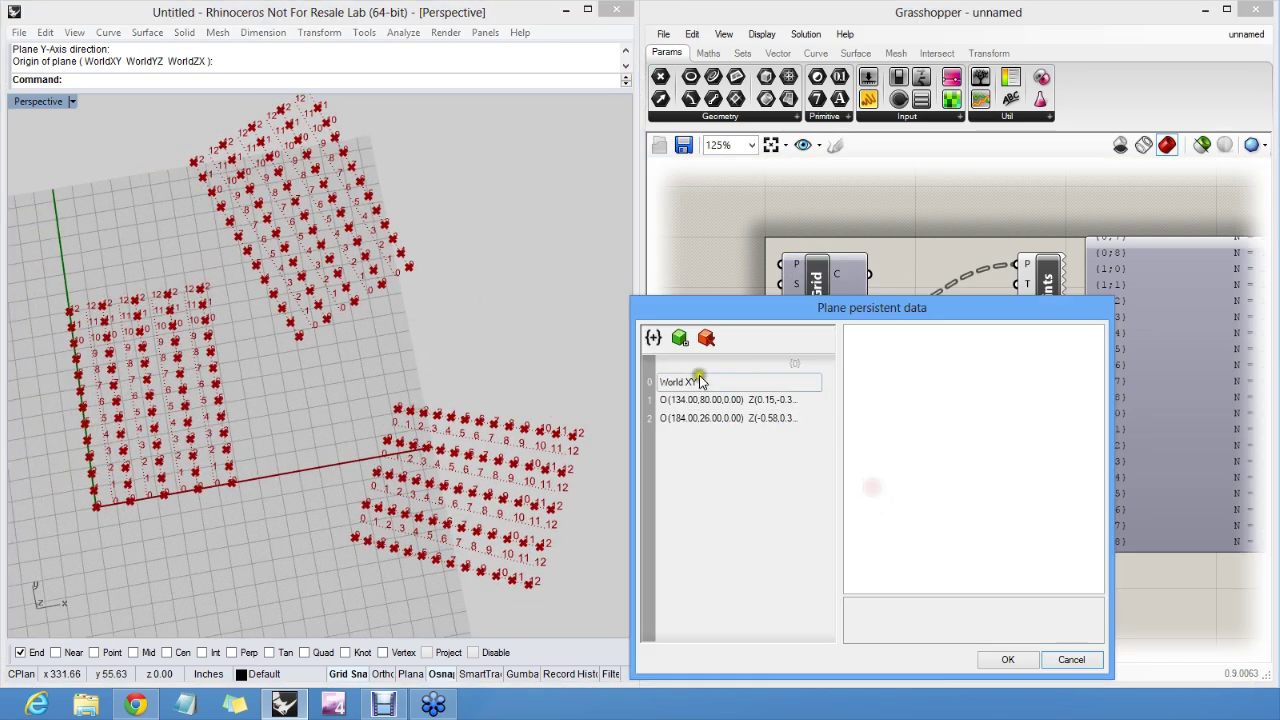
pyautogui.click(735, 417)
pyautogui.click(706, 338)
pyautogui.click(1003, 660)
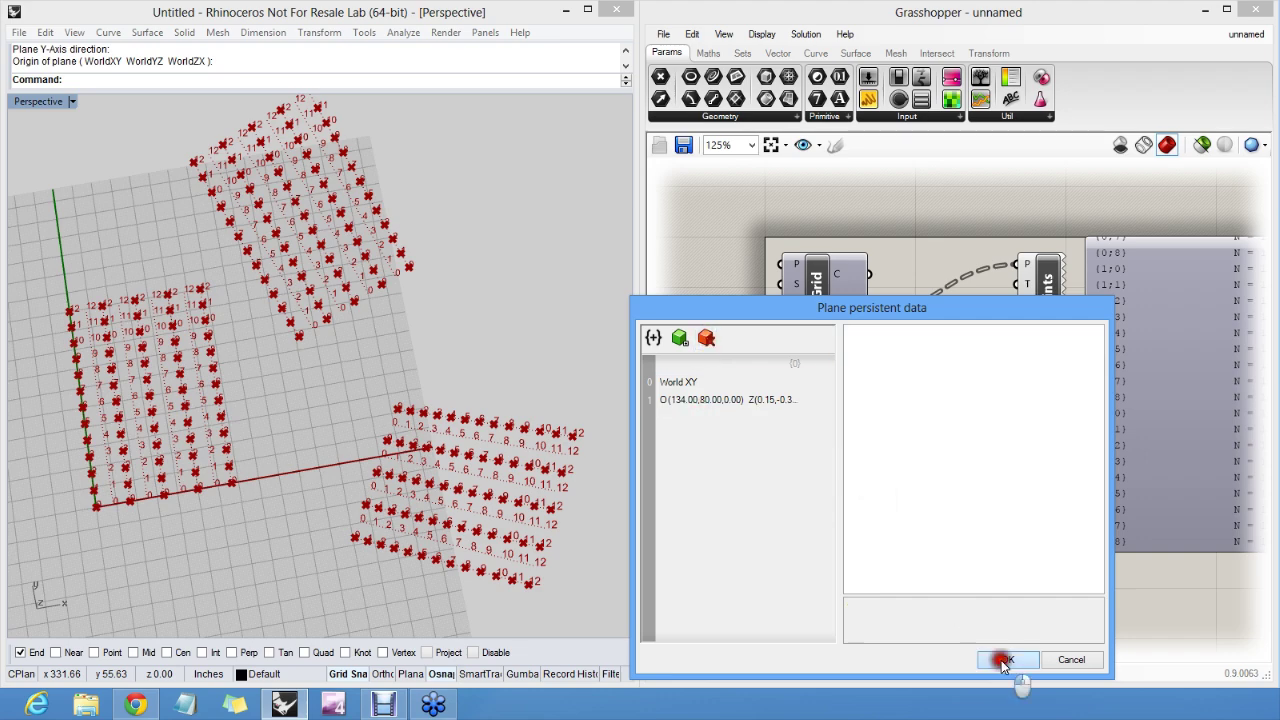
pyautogui.moveTo(517, 340); pyautogui.dragTo(357, 311, button='right')
# Review the mask {?;(0,2,...)} and move the branch listing farther away from the Split component to make room
pyautogui.click(828, 415)
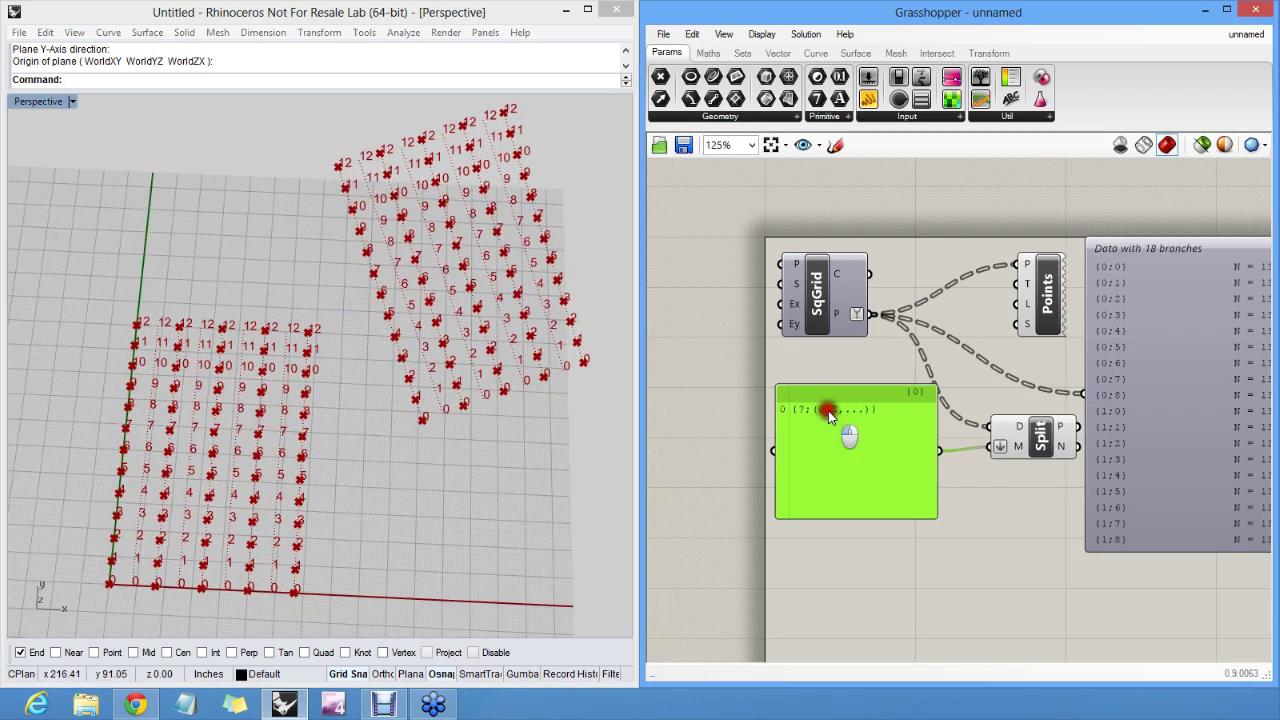
pyautogui.scroll(3, 820, 420)
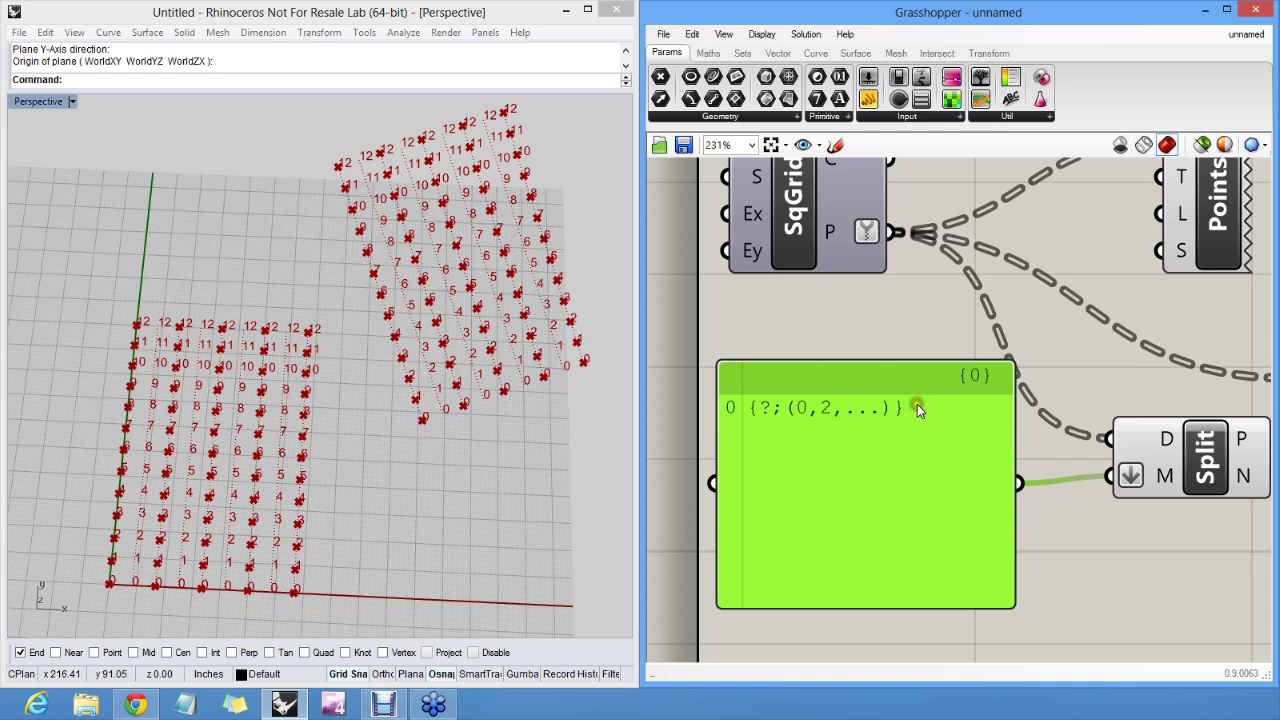
pyautogui.click(963, 345)
pyautogui.scroll(-4, 990, 390)
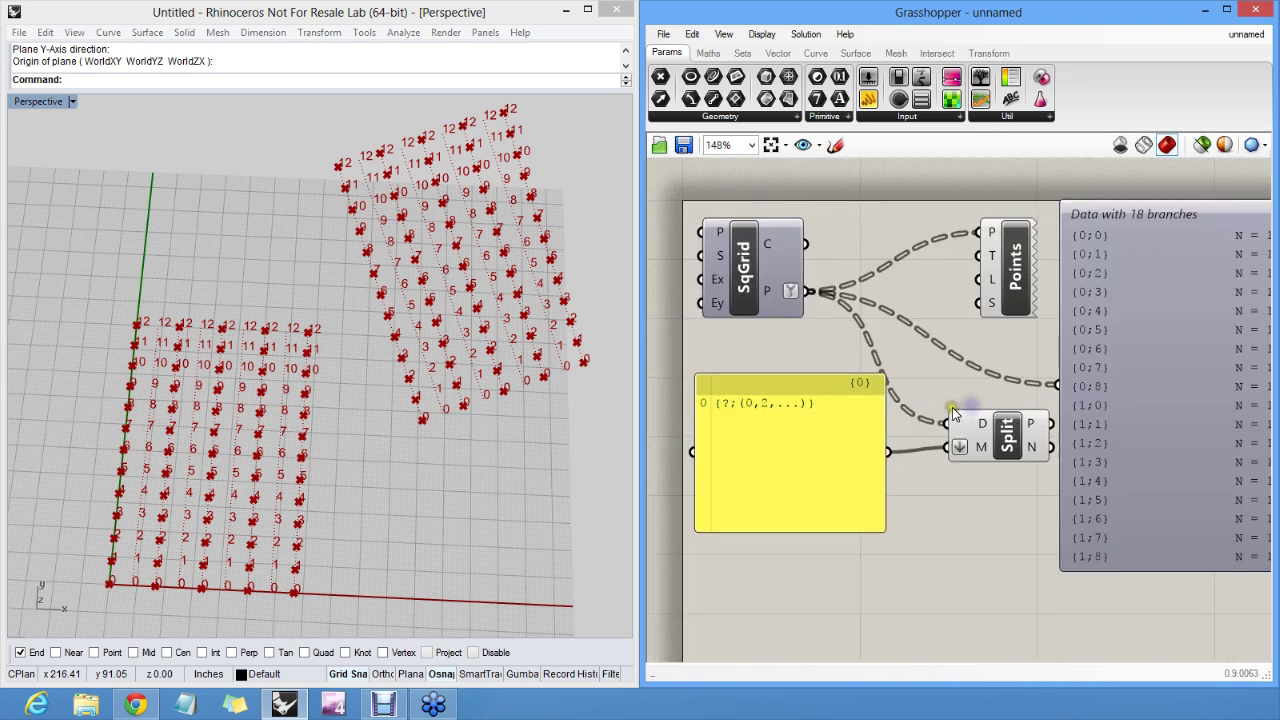
pyautogui.moveTo(1130, 385); pyautogui.dragTo(1086, 391, button='right')
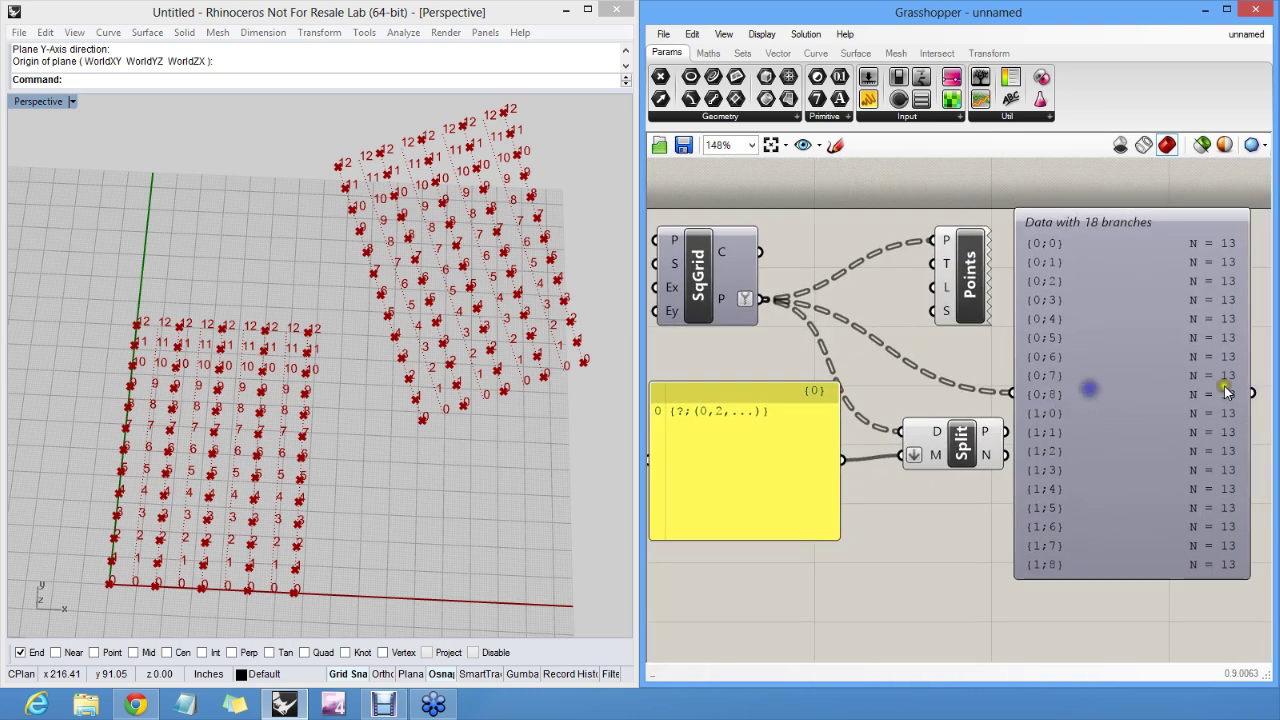
pyautogui.moveTo(1254, 380); pyautogui.dragTo(1219, 375)
pyautogui.moveTo(1075, 376); pyautogui.dragTo(1128, 363)
pyautogui.click(930, 377)
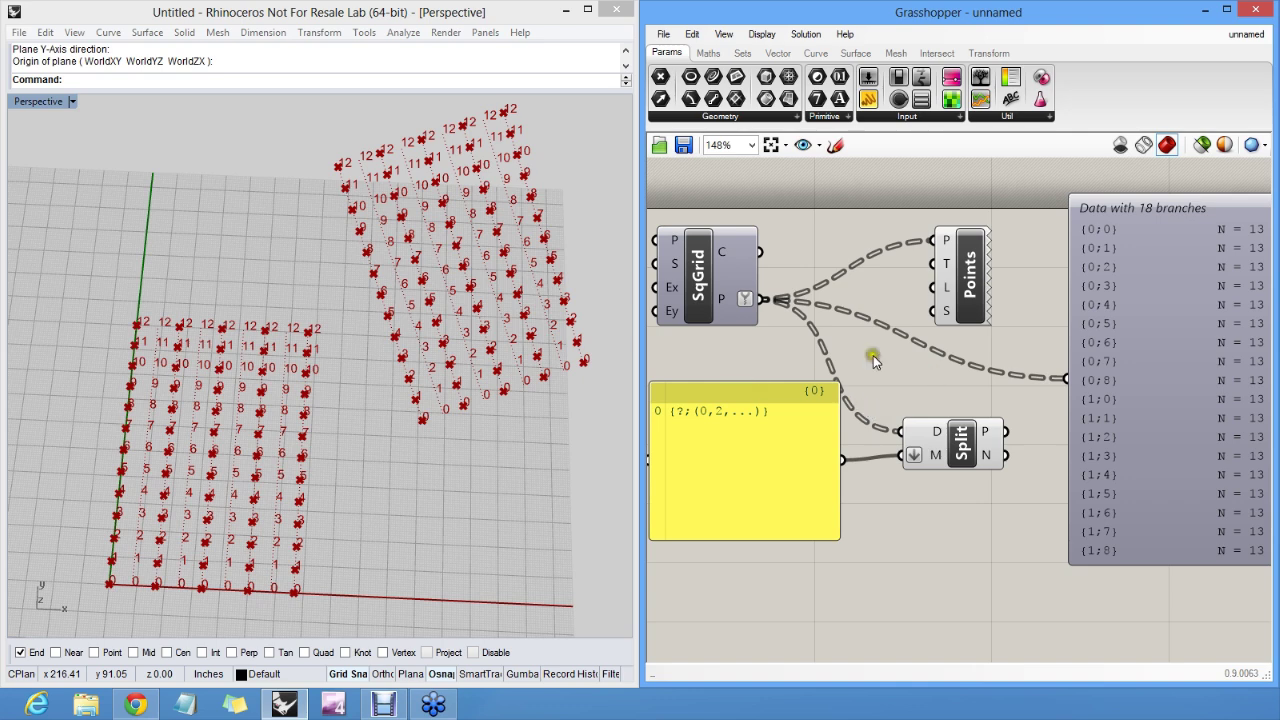
# Examine the Split component's two outputs and feed the branch listing from its P output instead of the grid's points
pyautogui.moveTo(1023, 392); pyautogui.dragTo(1030, 366, button='right')
pyautogui.scroll(5, 1015, 340)
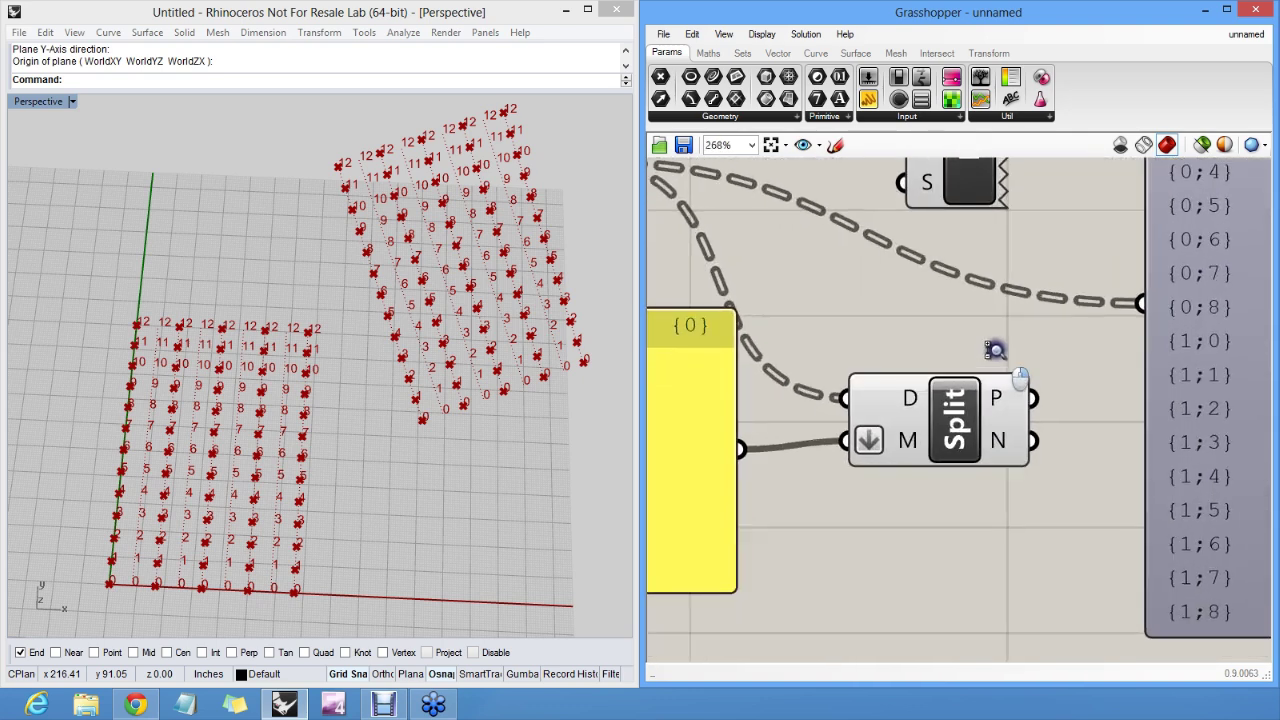
pyautogui.scroll(1, 995, 303)
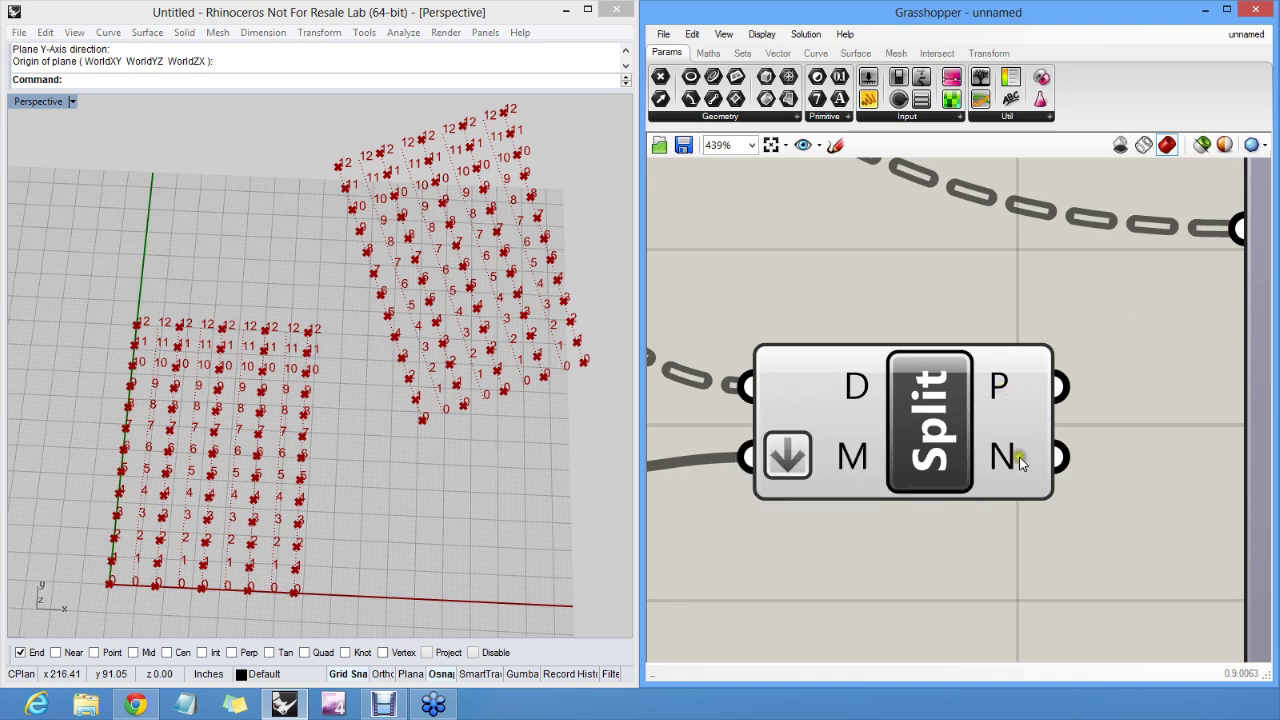
pyautogui.moveTo(1000, 388)
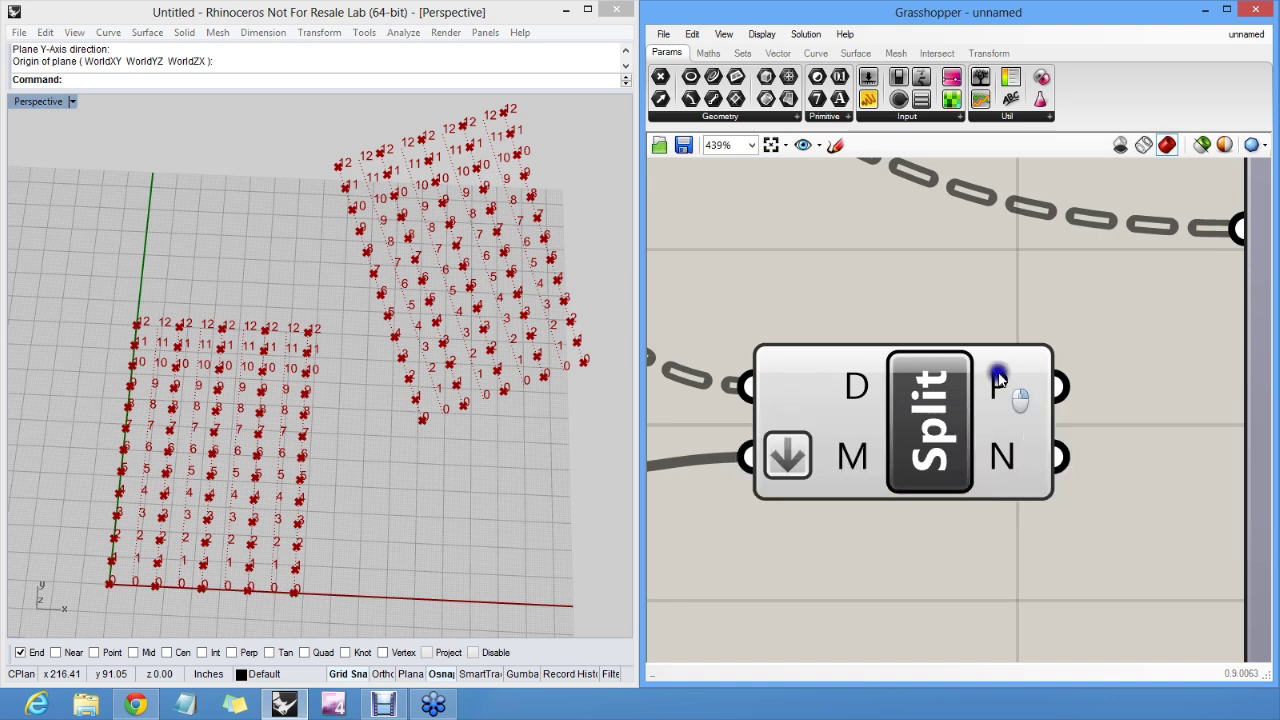
pyautogui.scroll(-4, 1030, 430)
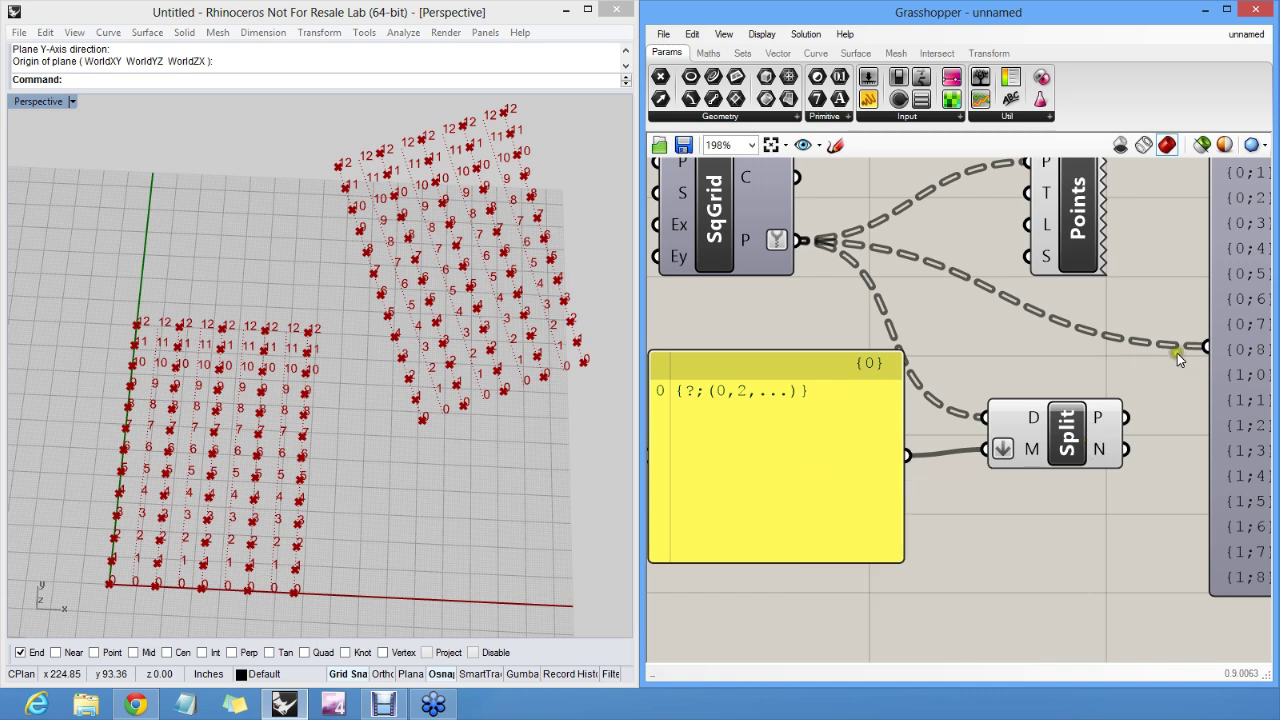
pyautogui.moveTo(1206, 347); pyautogui.dragTo(1126, 416)
pyautogui.scroll(-2, 1136, 398)
pyautogui.moveTo(1147, 384); pyautogui.dragTo(1025, 330, button='right')
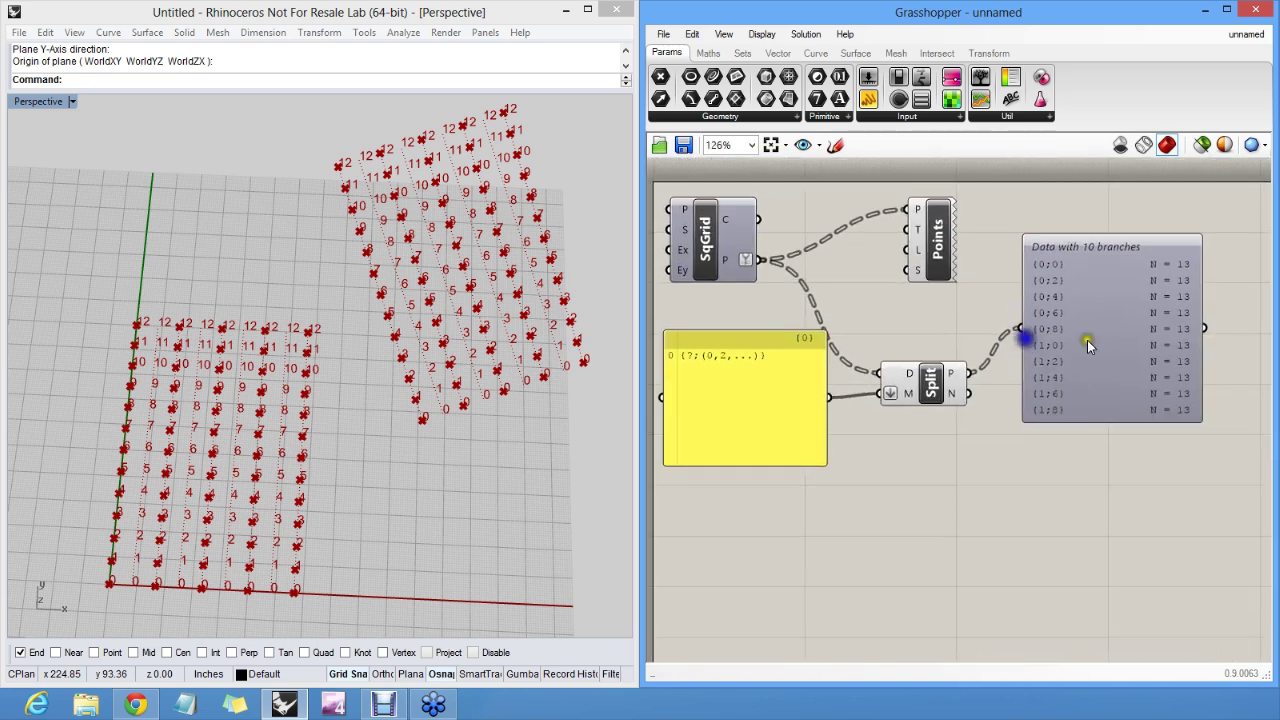
# Narrow the branch listing and place a second one below it, fed from the Split component's N output
pyautogui.moveTo(1202, 314); pyautogui.dragTo(1157, 311)
pyautogui.moveTo(1067, 311); pyautogui.dragTo(969, 394)
pyautogui.moveTo(1094, 429); pyautogui.dragTo(1086, 405)
pyautogui.click(957, 429)
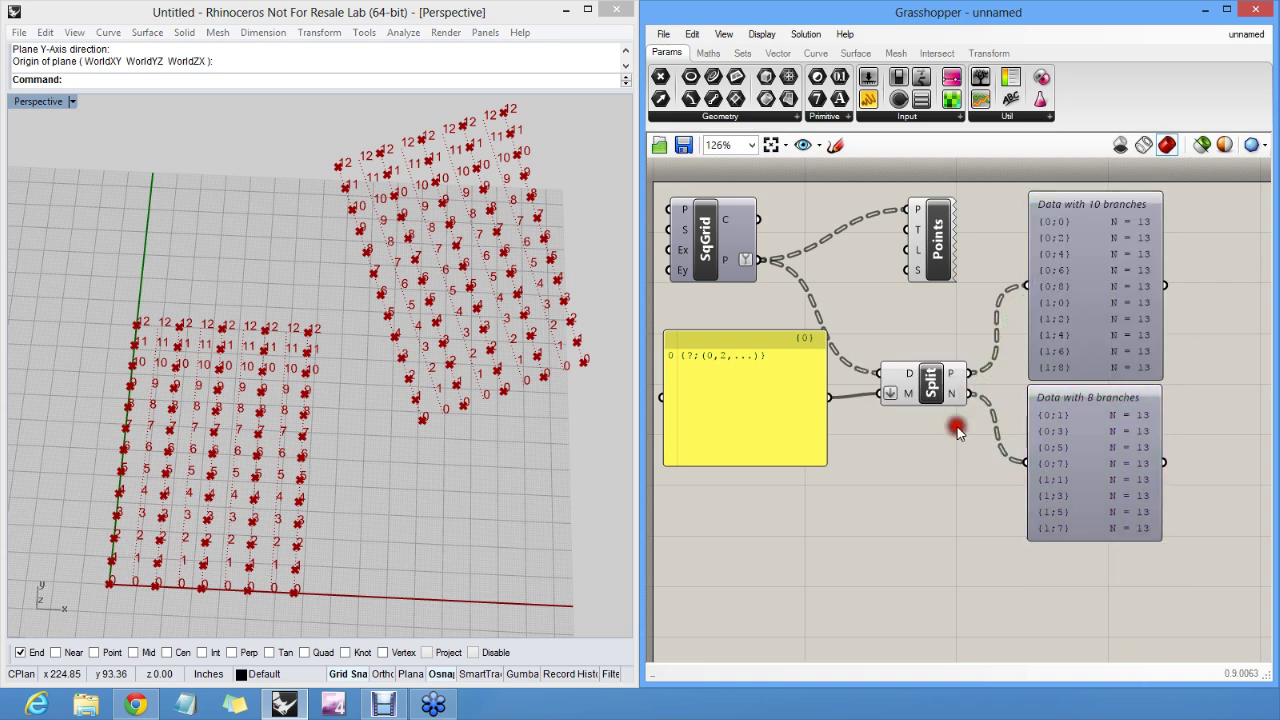
pyautogui.moveTo(957, 429); pyautogui.dragTo(964, 459, button='right')
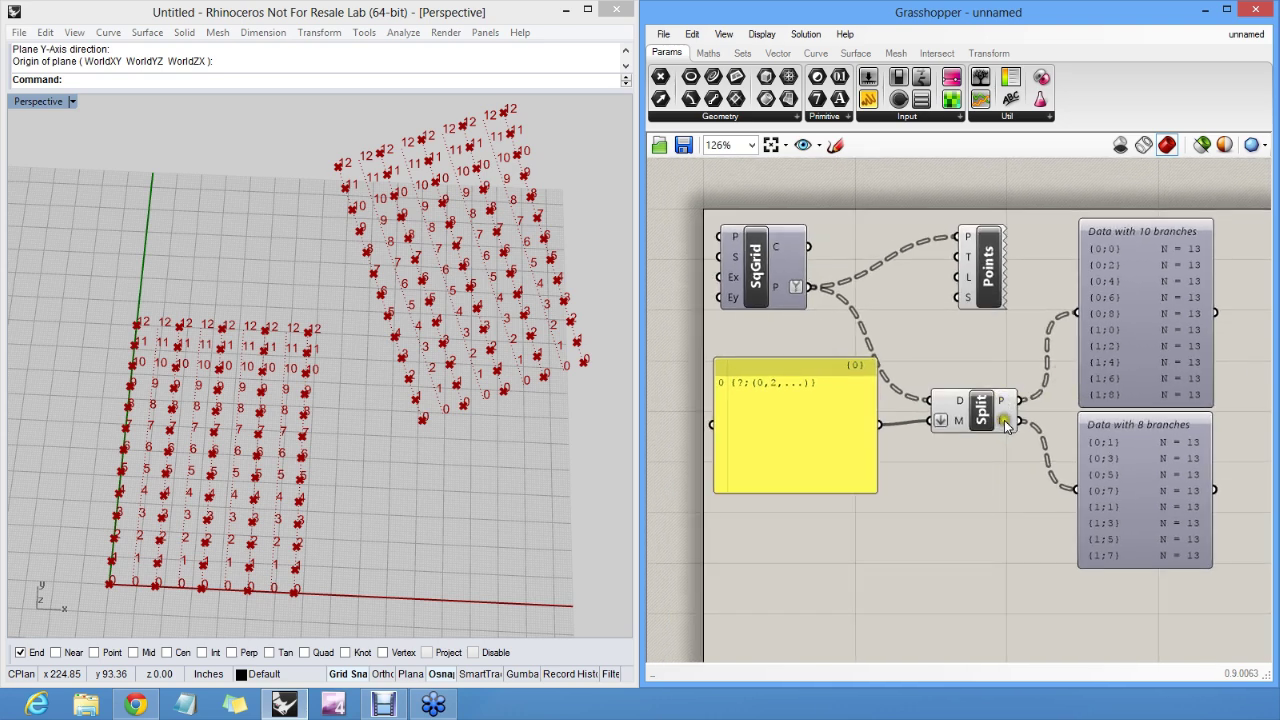
# Examine the Split component's N and P outputs and trace the two alternating column sets along the tilted grid
pyautogui.moveTo(1006, 424)
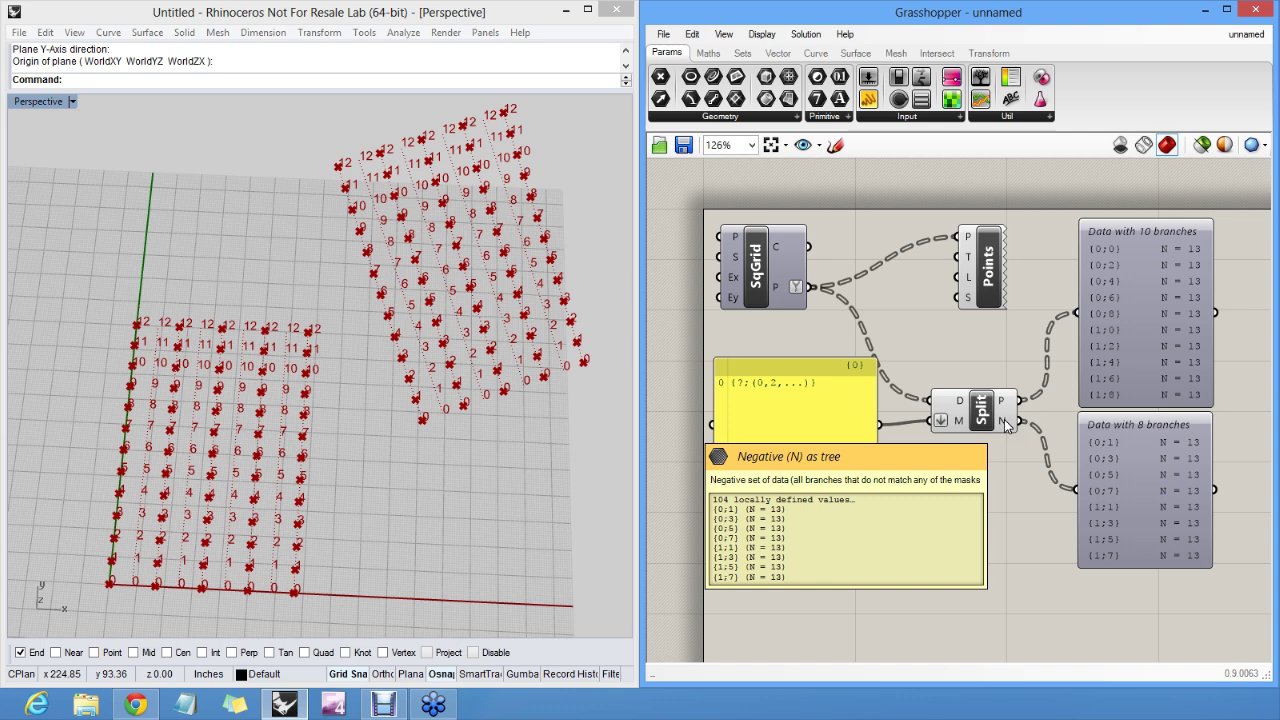
pyautogui.moveTo(1005, 402)
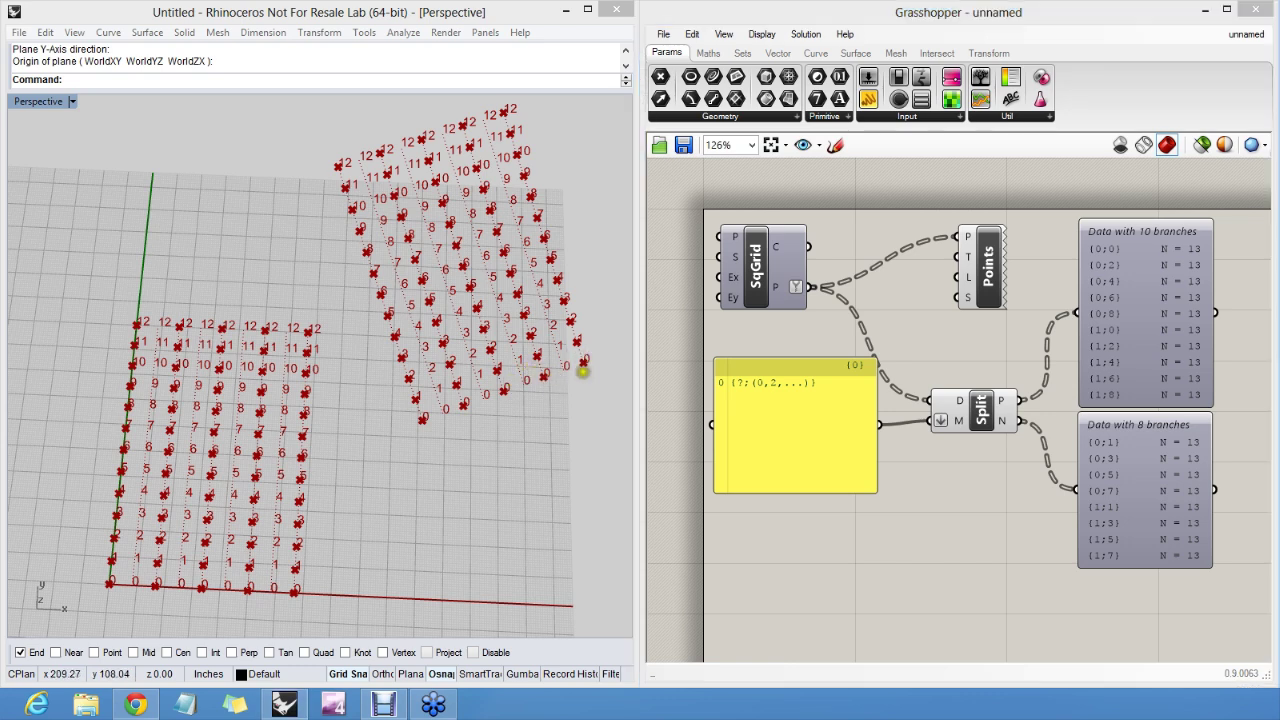
pyautogui.moveTo(420, 423)
pyautogui.mouseDown()
pyautogui.moveTo(508, 408)
pyautogui.moveTo(585, 372)
pyautogui.mouseUp()
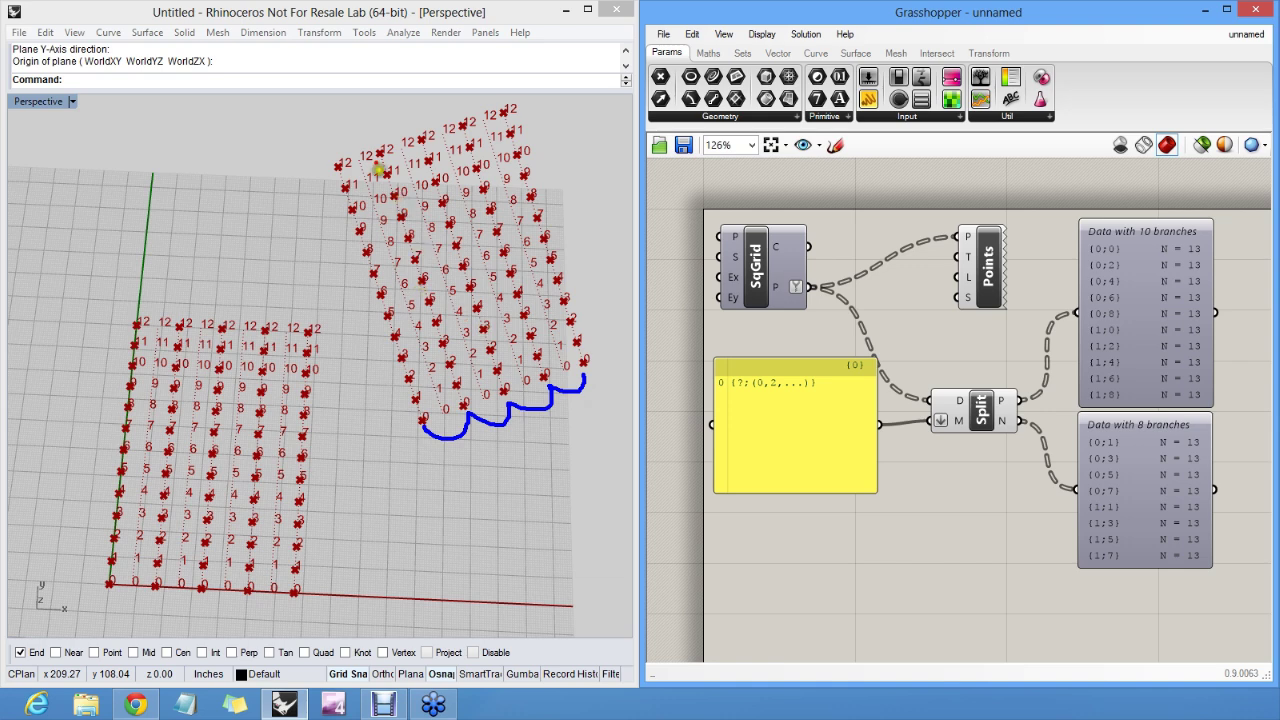
pyautogui.moveTo(446, 418)
pyautogui.mouseDown()
pyautogui.moveTo(486, 425)
pyautogui.moveTo(575, 395)
pyautogui.moveTo(578, 380)
pyautogui.mouseUp()
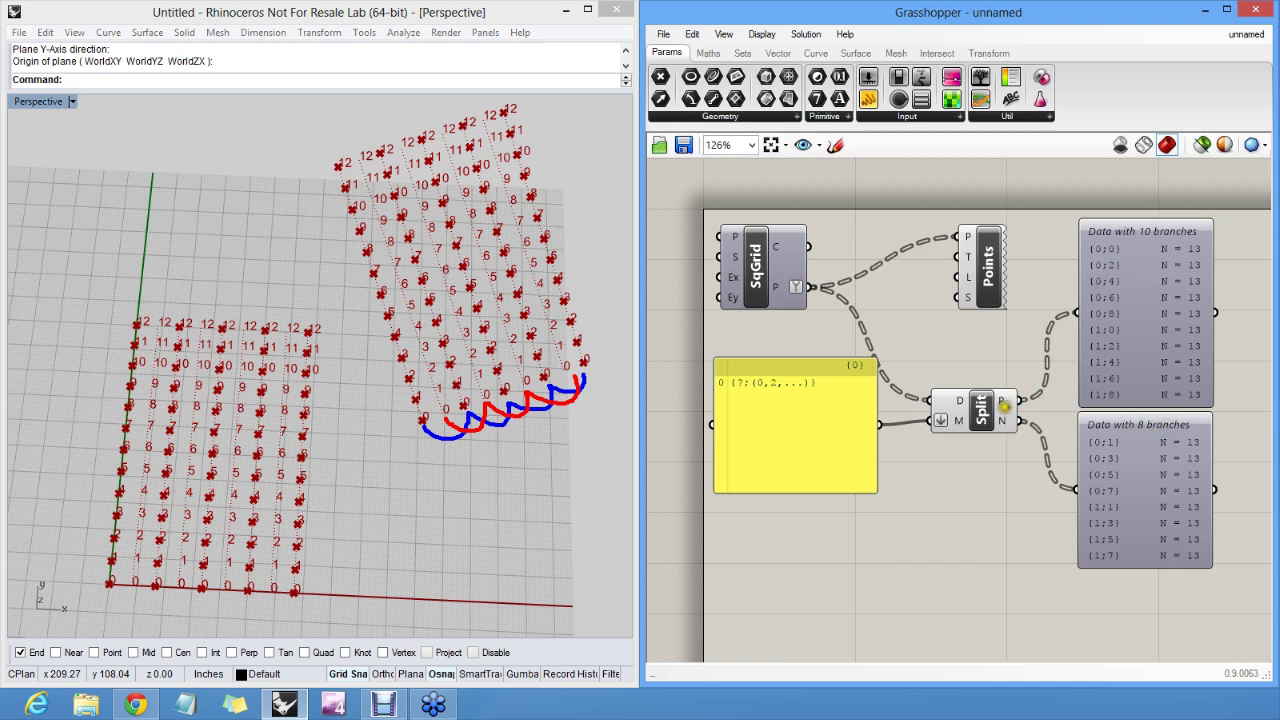
pyautogui.press('Escape')
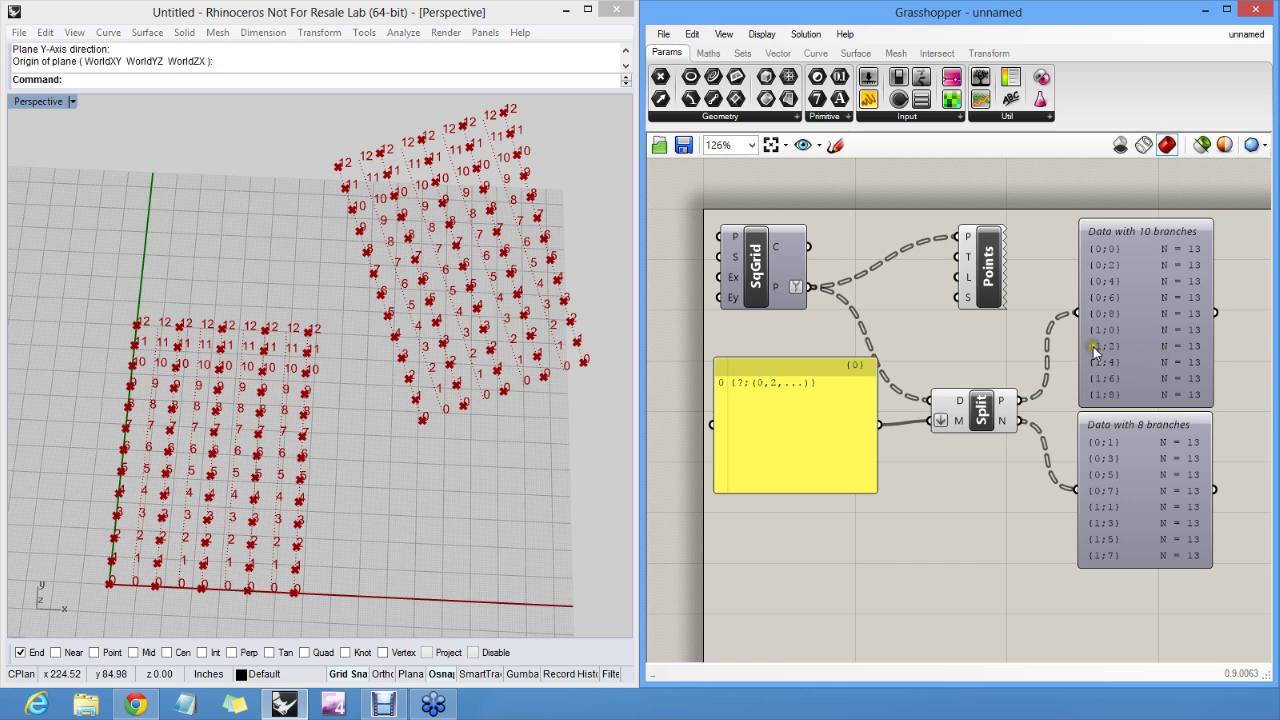
# Reduce the height of the panel holding the mask {?;(0,2,...)} and inspect the mask text up close
pyautogui.moveTo(828, 362); pyautogui.dragTo(826, 406)
pyautogui.click(873, 353)
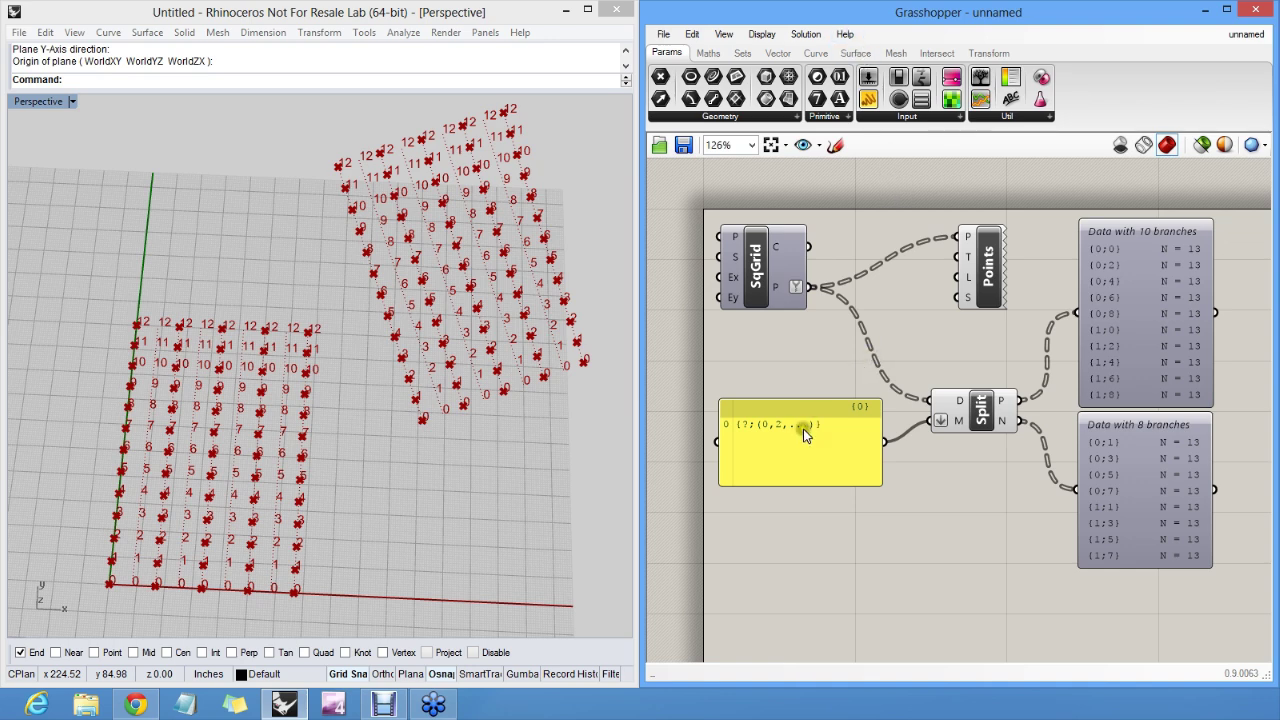
pyautogui.scroll(5, 800, 430)
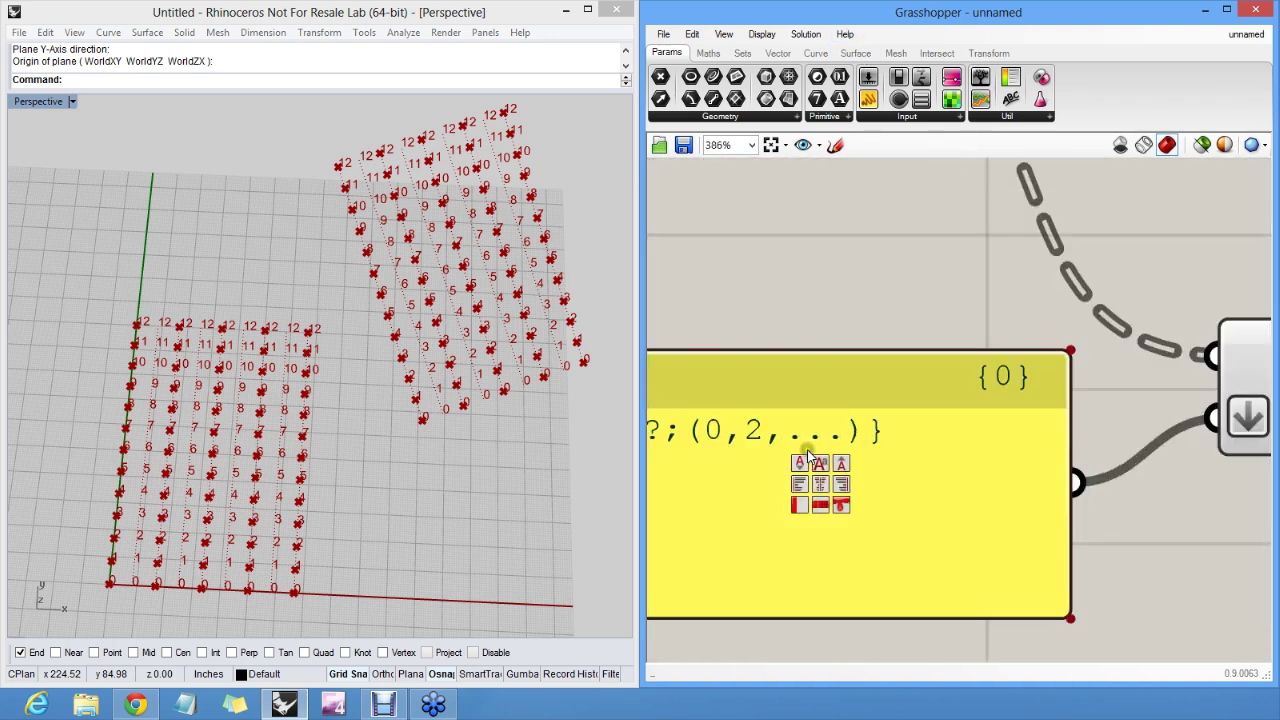
pyautogui.scroll(-2, 800, 440)
pyautogui.scroll(-1, 896, 354)
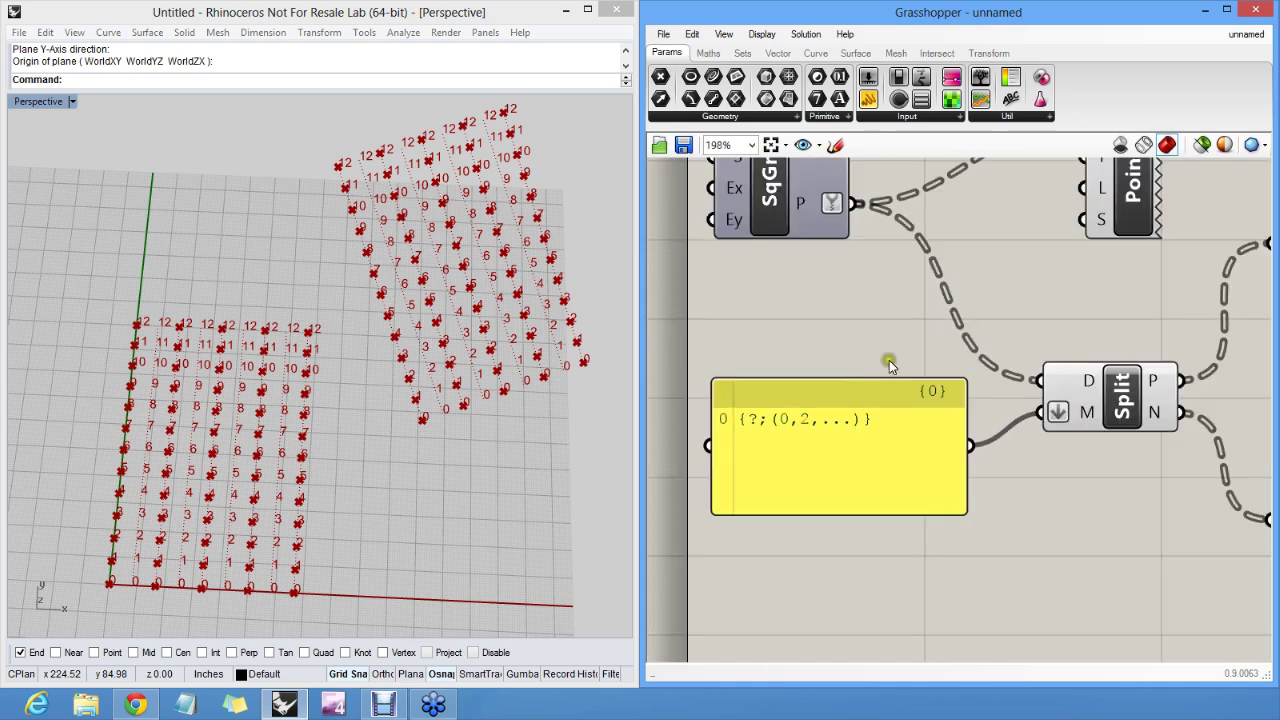
# Look up the About information for Grasshopper
pyautogui.moveTo(888, 360); pyautogui.dragTo(885, 370, button='right')
pyautogui.click(845, 34)
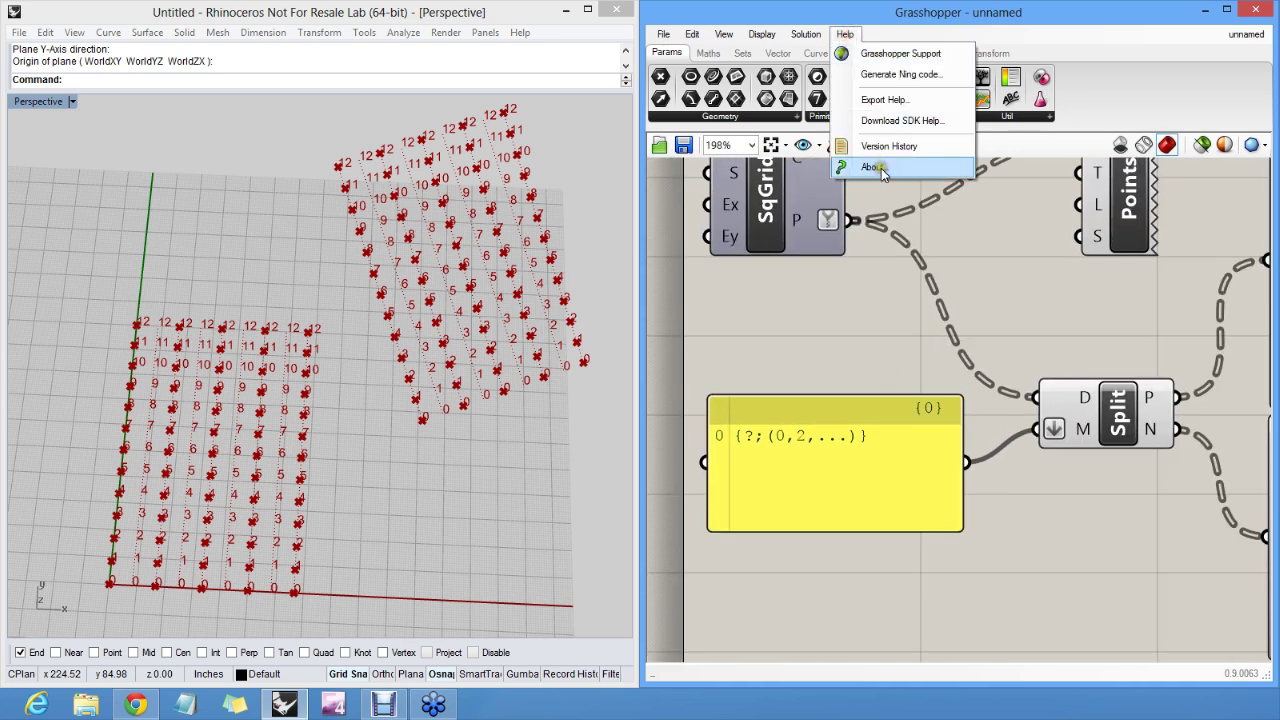